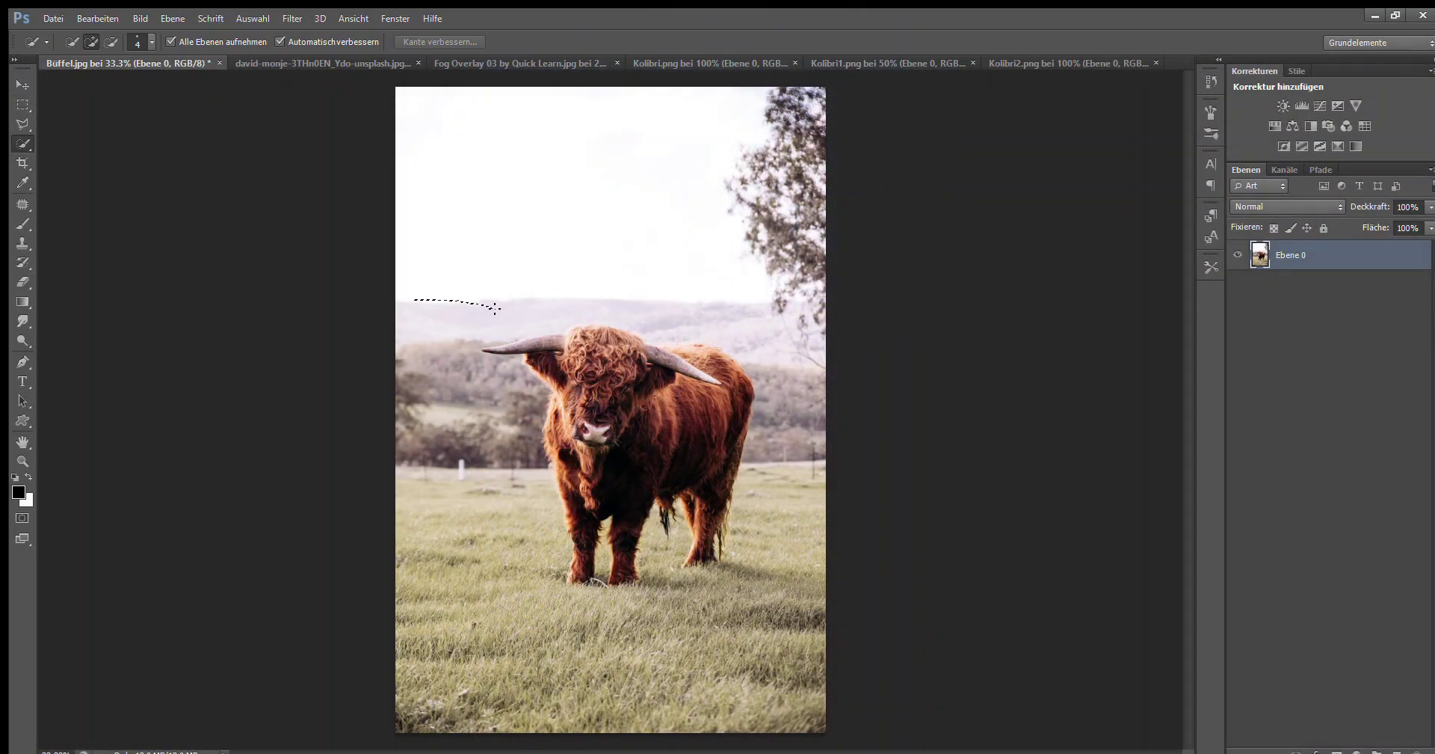
- Select the sky above the bull, excluding the right-hand grass and hill, and delete it
mouse_move(496, 308)
mouse_down()
mouse_move(535, 340)
mouse_move(586, 324)
mouse_up()
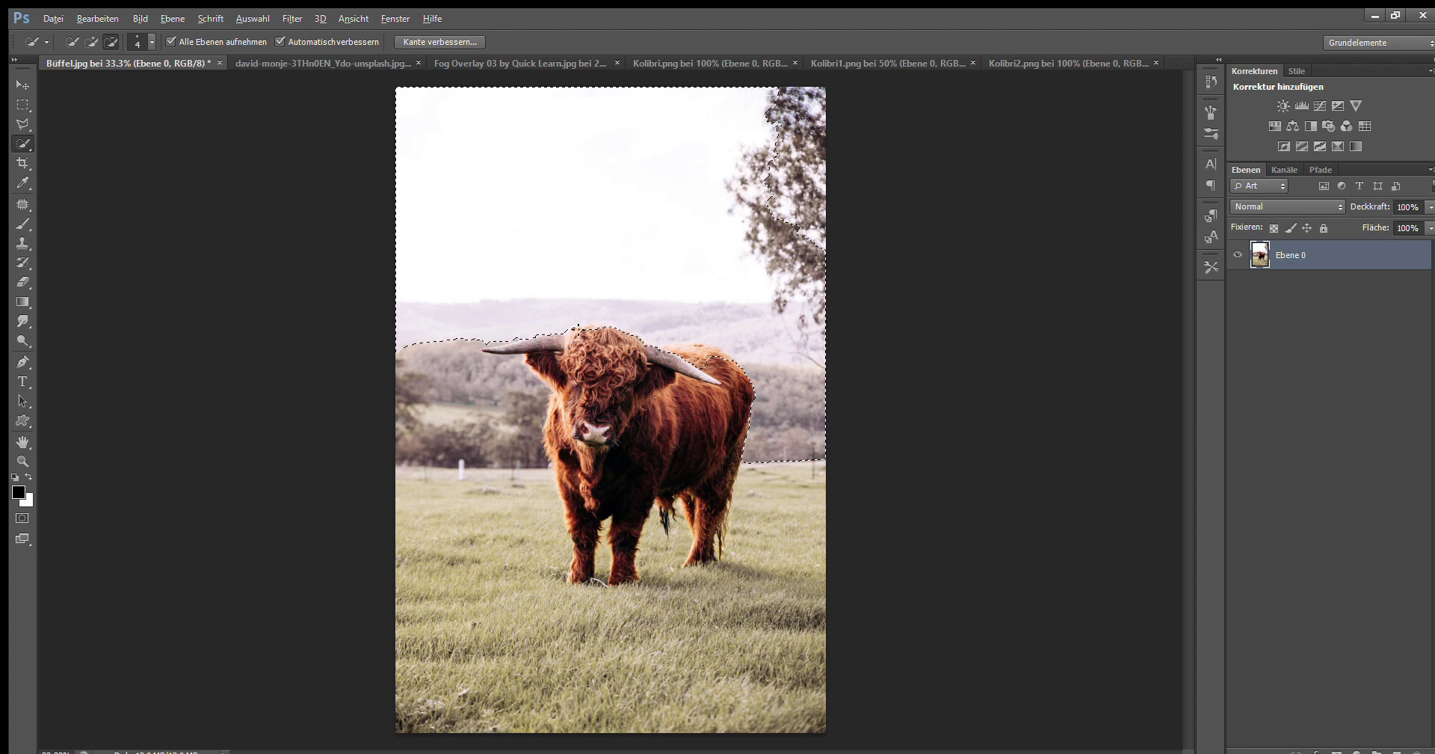
drag(770, 449, 822, 383)
key(Delete)
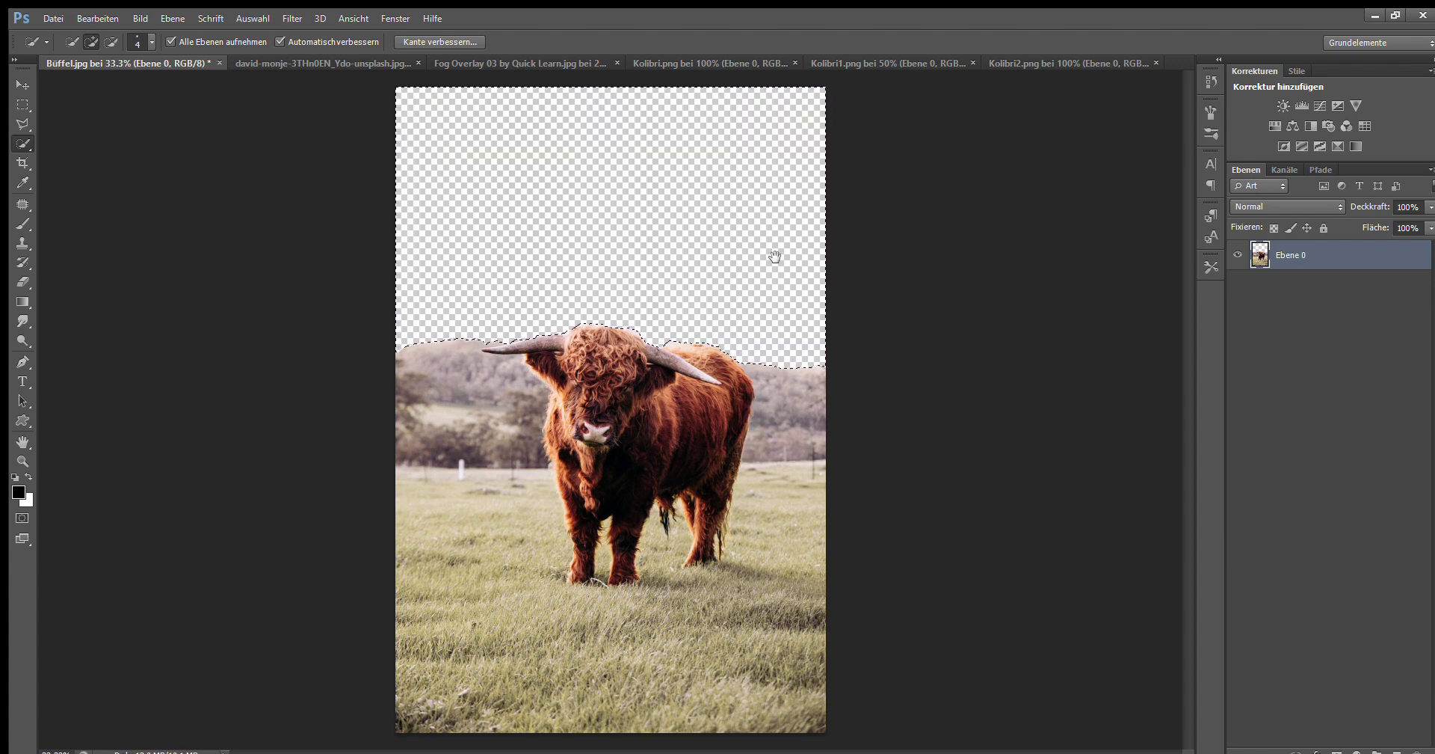
key(z)
click(679, 325)
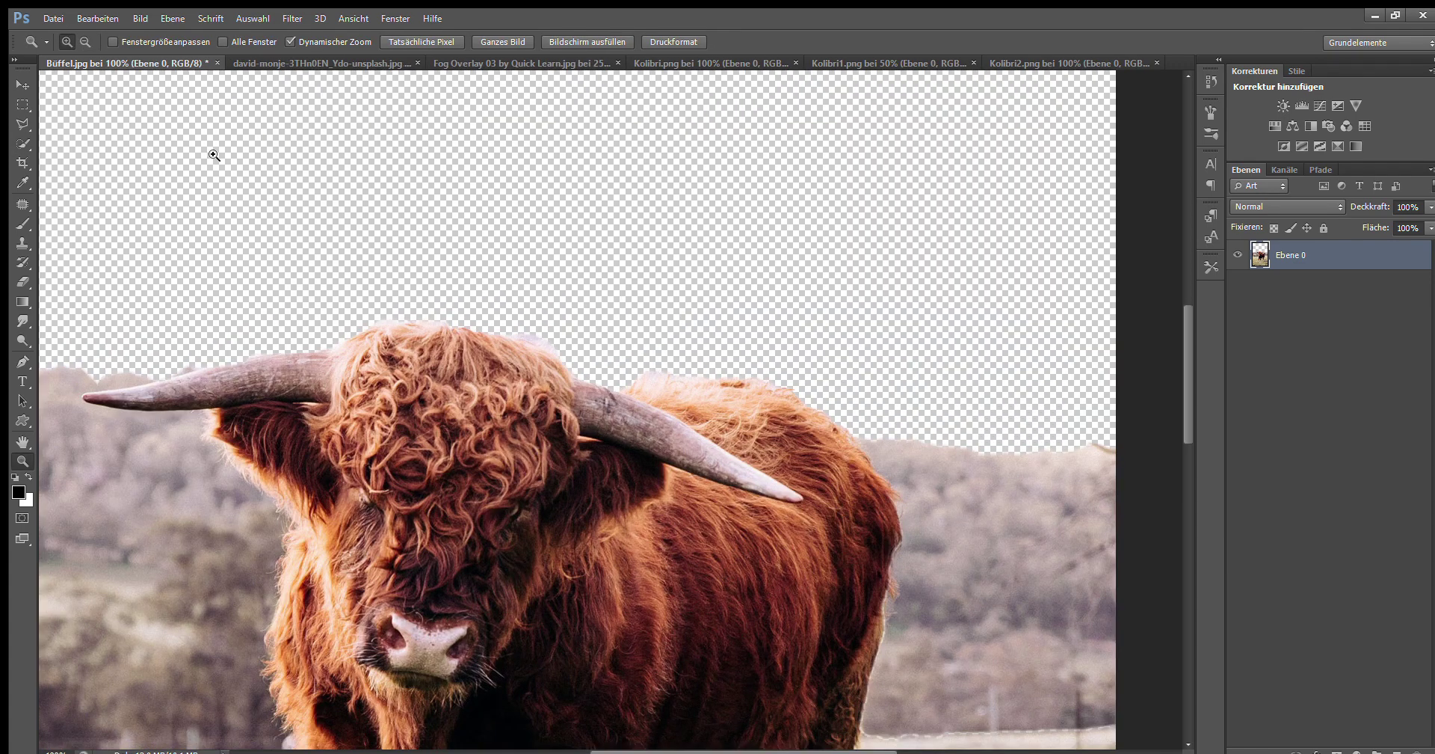
- Add an inverted layer mask to the bull layer and touch it up with the Brush
click(1336, 749)
key(ctrl+i)
click(22, 321)
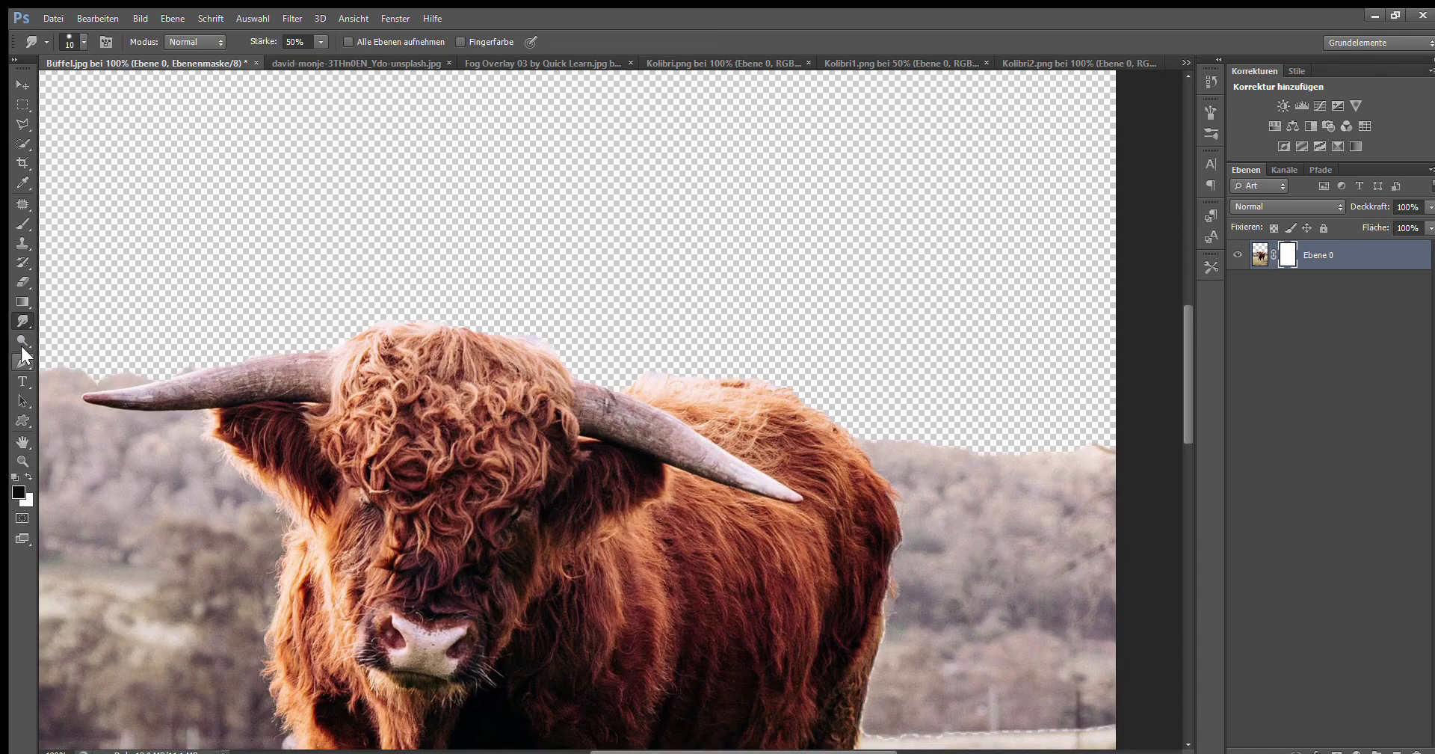
key(b)
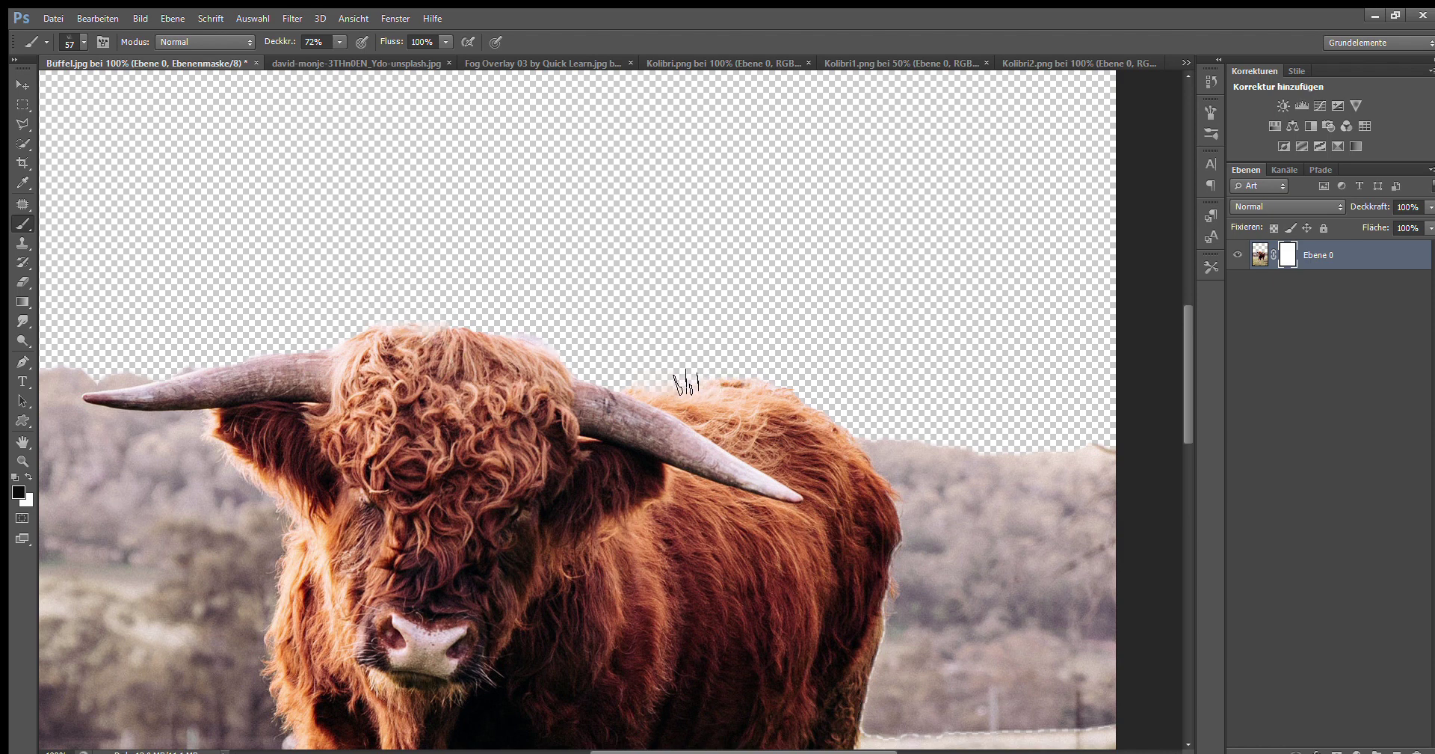
scroll(702, 352, down, 1)
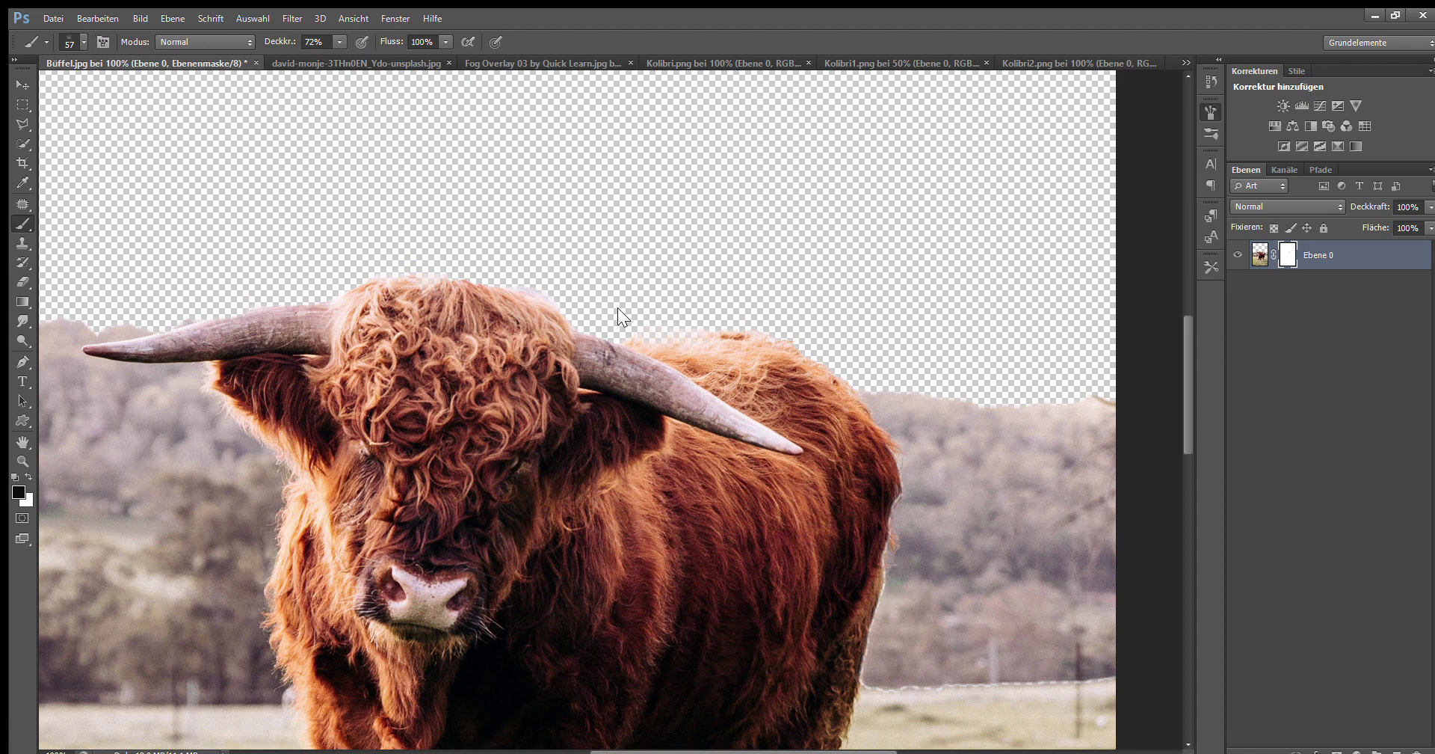
key(ctrl+0)
- Quick Select the background trees and distant hills beside the bull
key(v)
key(ctrl+1)
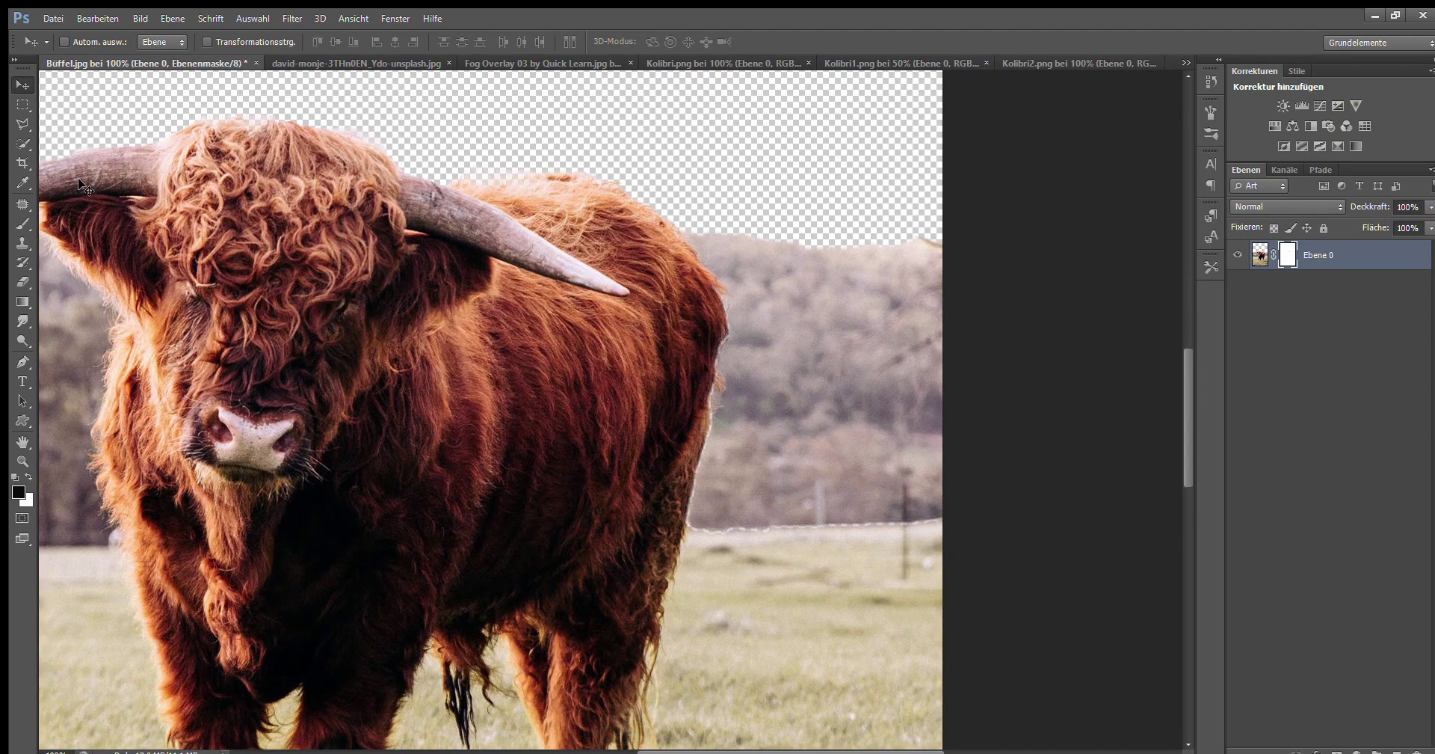
scroll(83, 186, up, 1)
key(z)
key(ctrl+0)
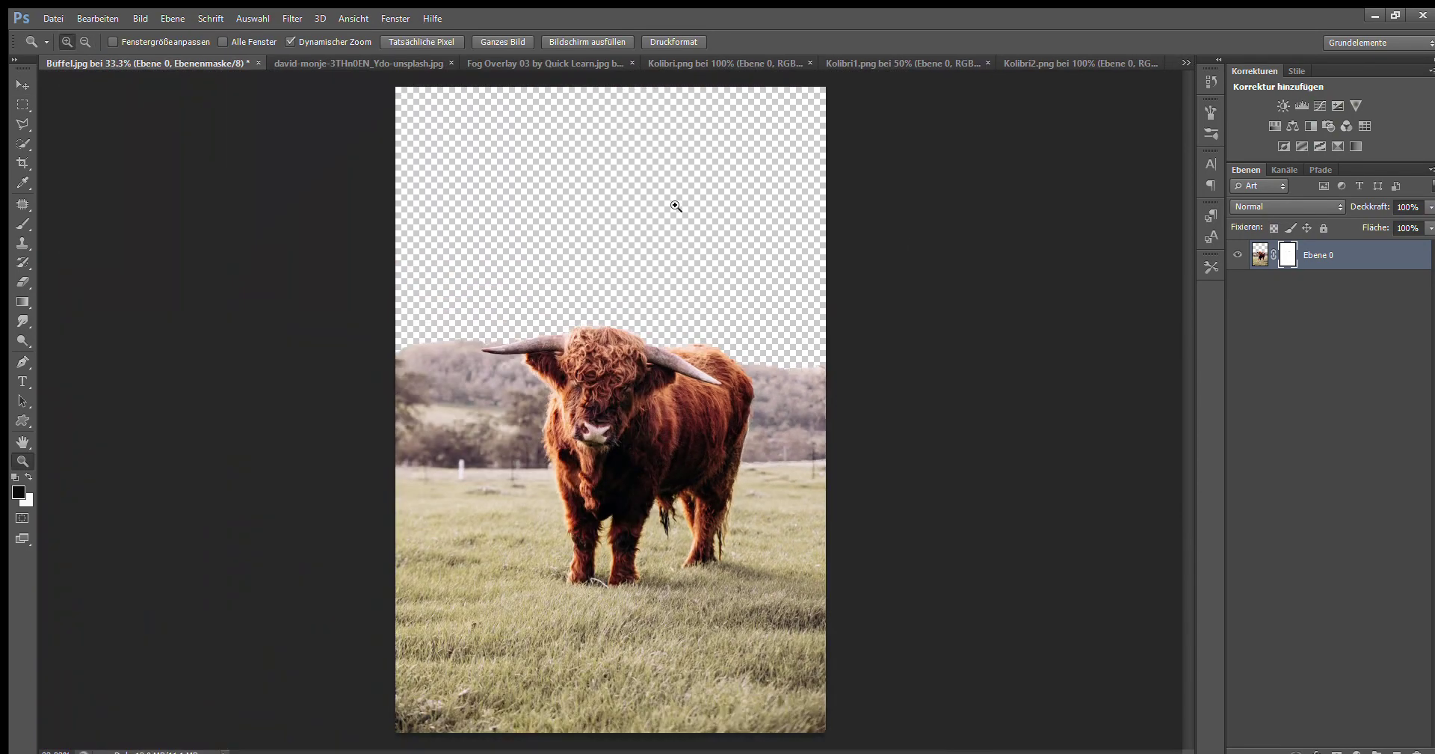
key(w)
drag(419, 404, 817, 424)
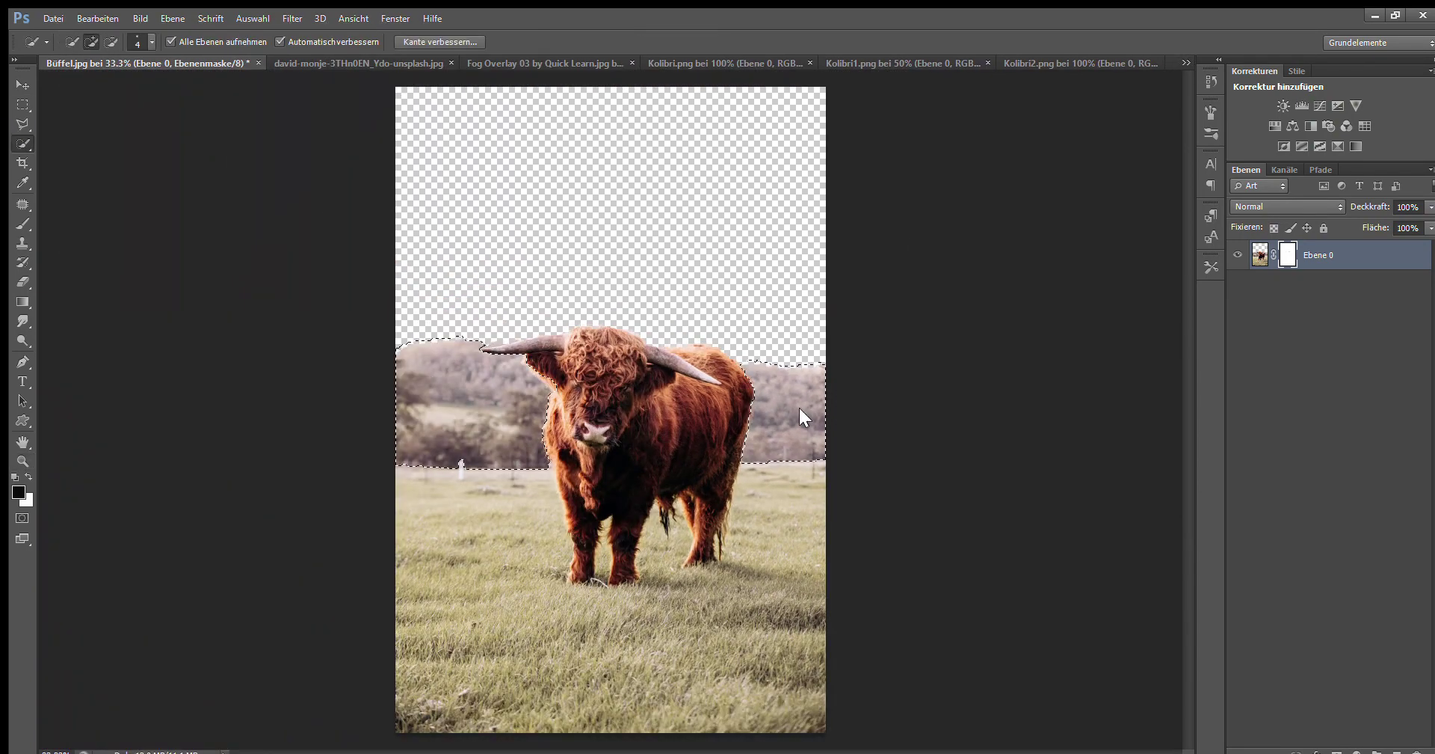
- Restore the background trees selection and delete those pixels from the bull layer
key(ctrl+d)
key(v)
key(ctrl+z)
key(ctrl+2)
key(Delete)
- Magic Wand the leftover patches at the ground line and along the bull's rear
click(22, 144)
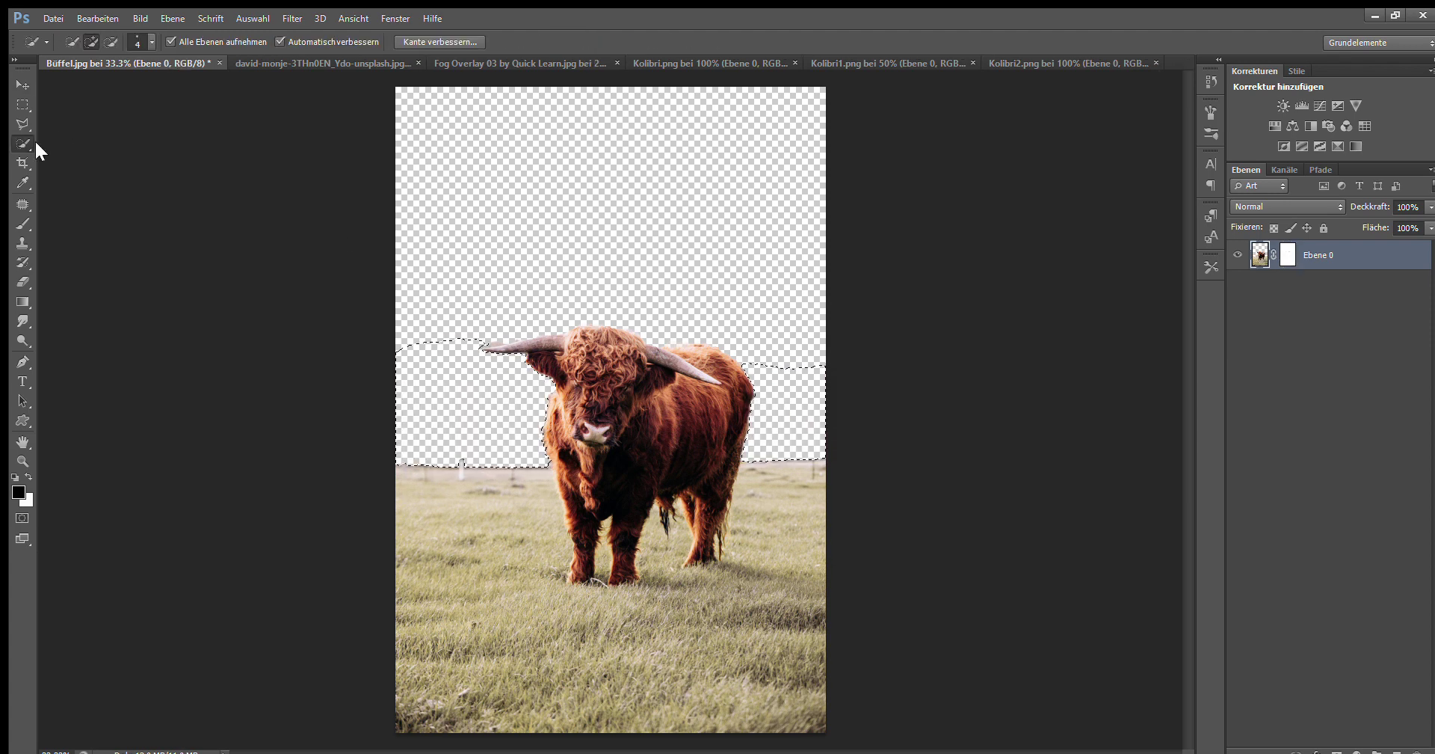
key(shift+w)
scroll(486, 320, up, 1)
scroll(439, 334, up, 2)
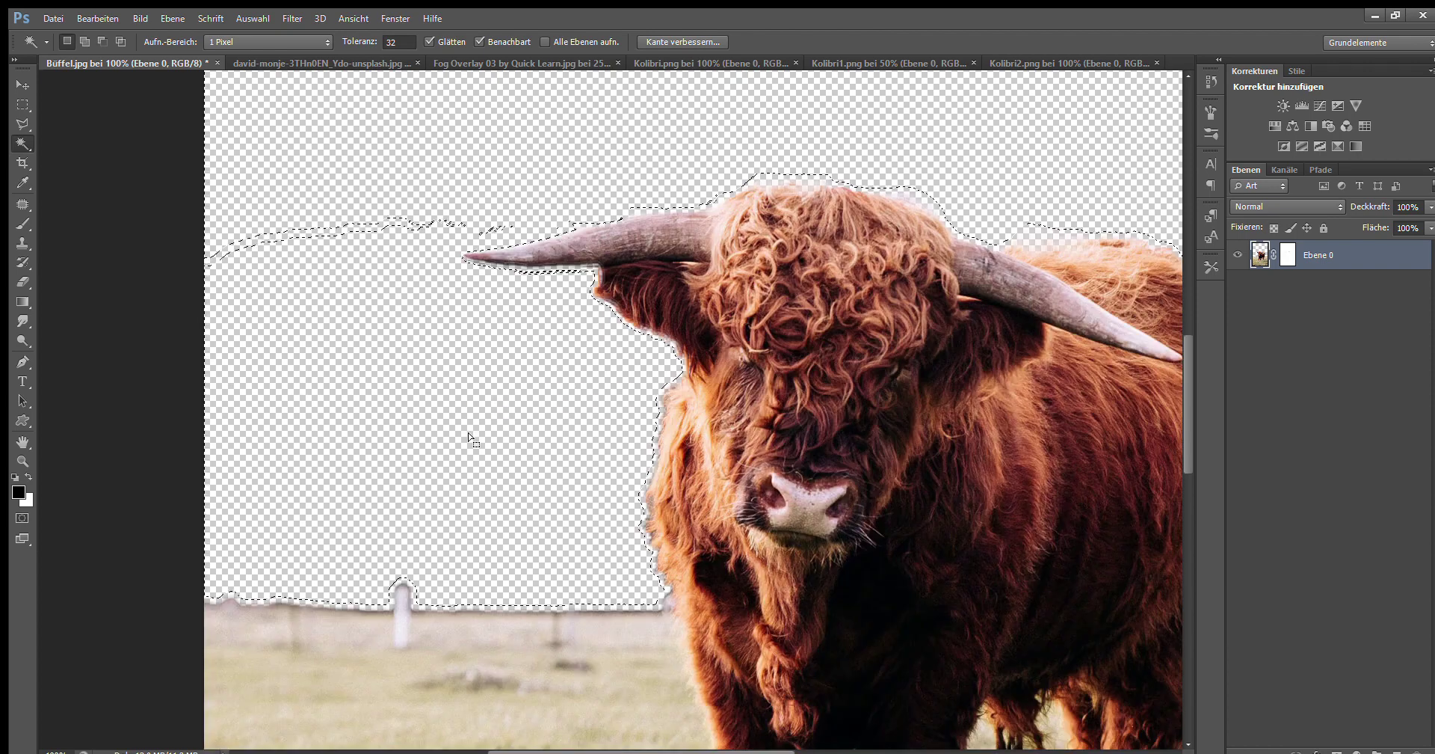
scroll(748, 516, right, 5)
click(925, 540)
drag(826, 505, 884, 540)
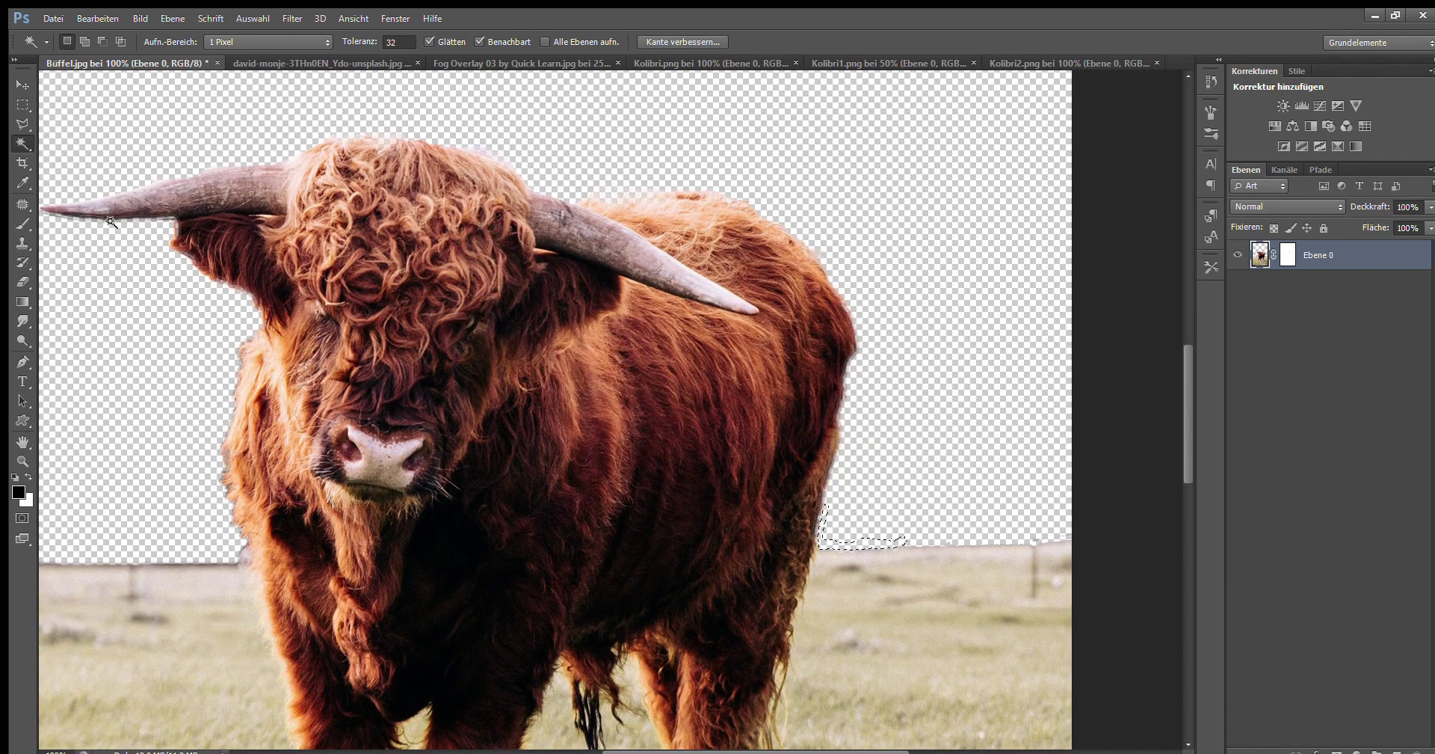
- Drag the starry-sky image into the bull document with the Move tool
key(v)
key(ctrl+0)
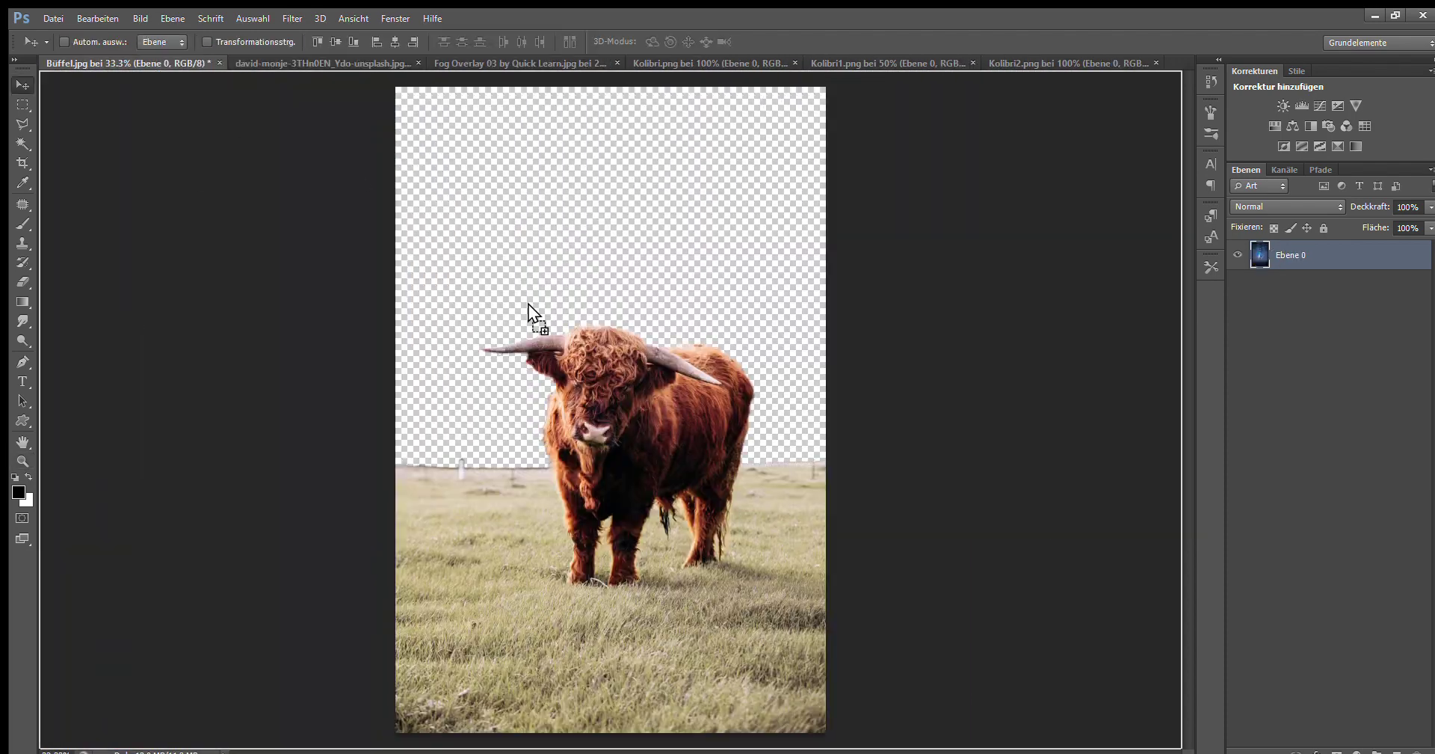
drag(528, 303, 858, 259)
- Rotate the starry-sky layer by about -3.85°
key(ctrl+t)
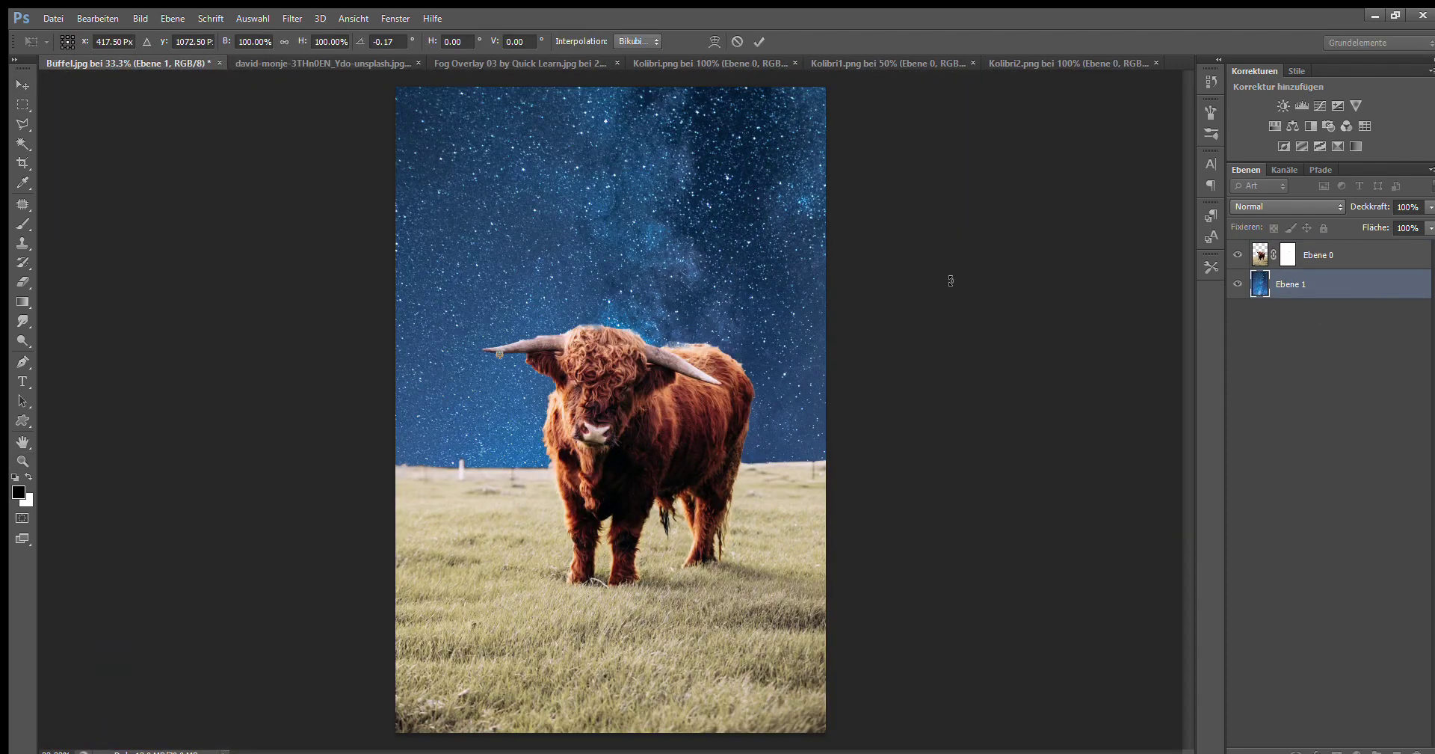
key(ctrl+minus)
key(ctrl+minus)
key(ctrl+minus)
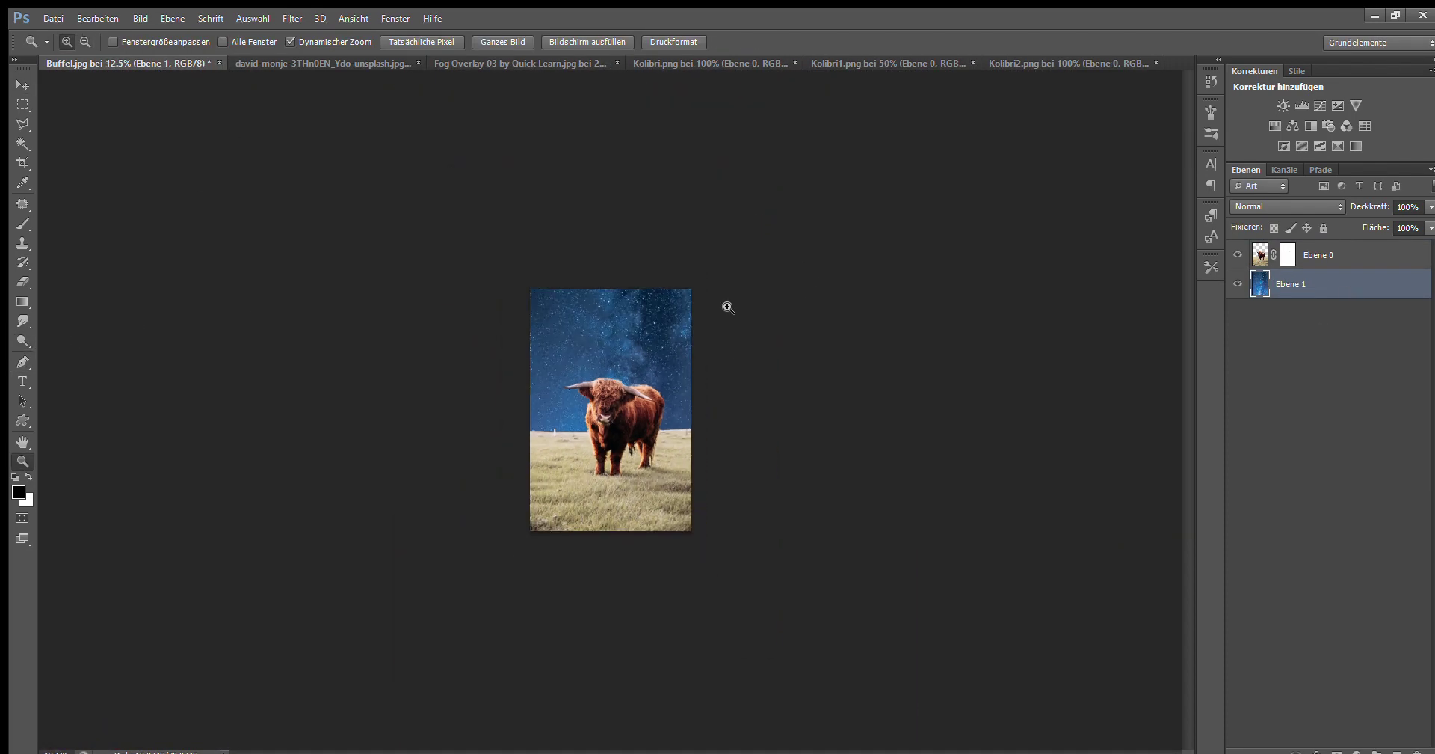
drag(711, 381, 791, 362)
key(Return)
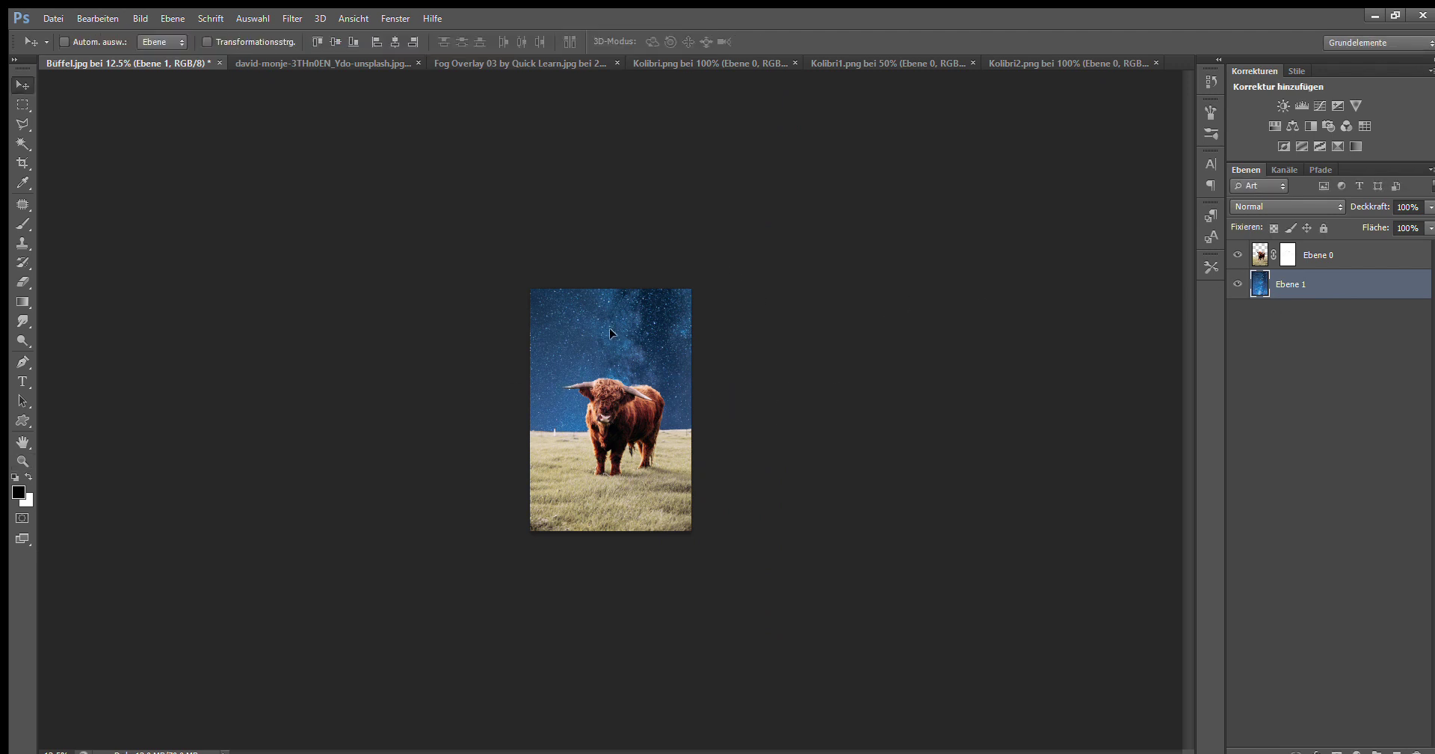
- Rescale the sky layer with a second free transform
key(ctrl+t)
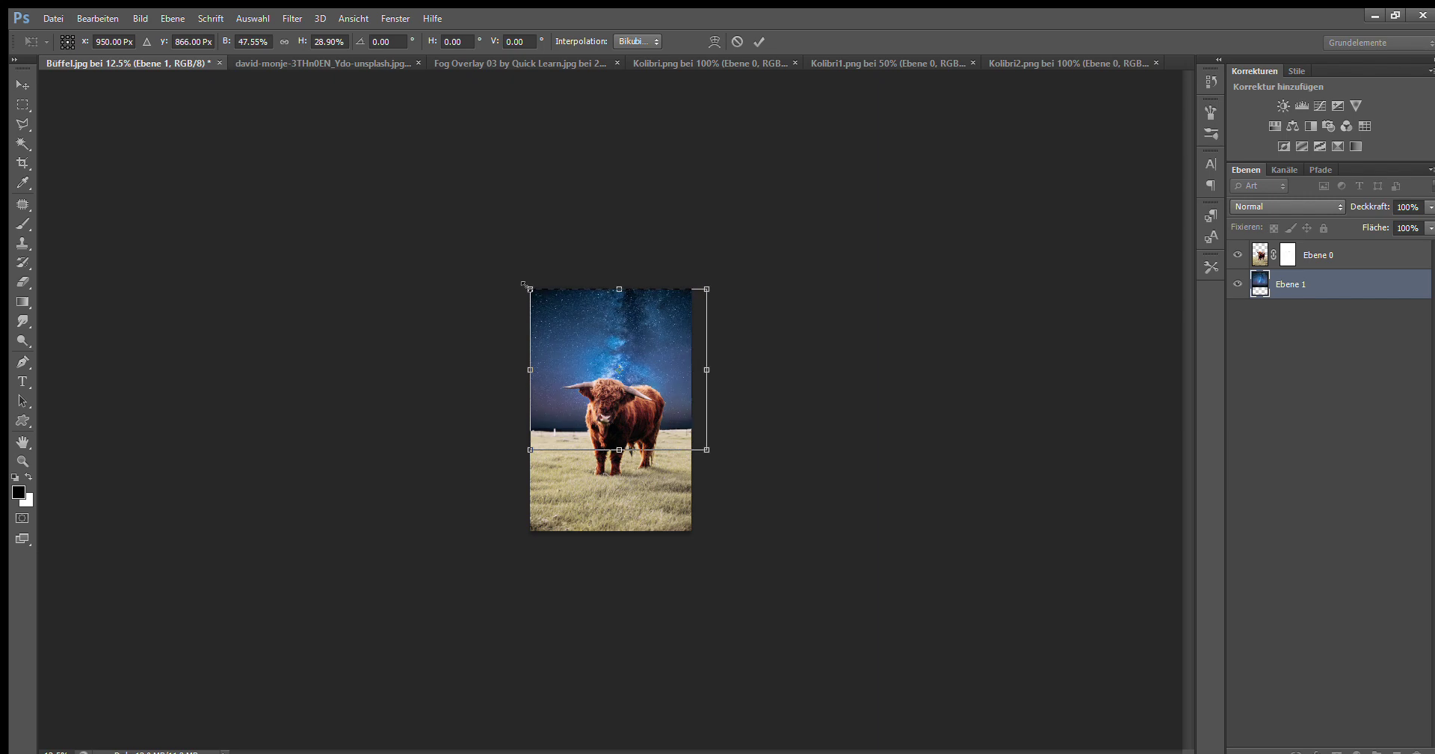
key(Return)
key(z)
click(920, 391)
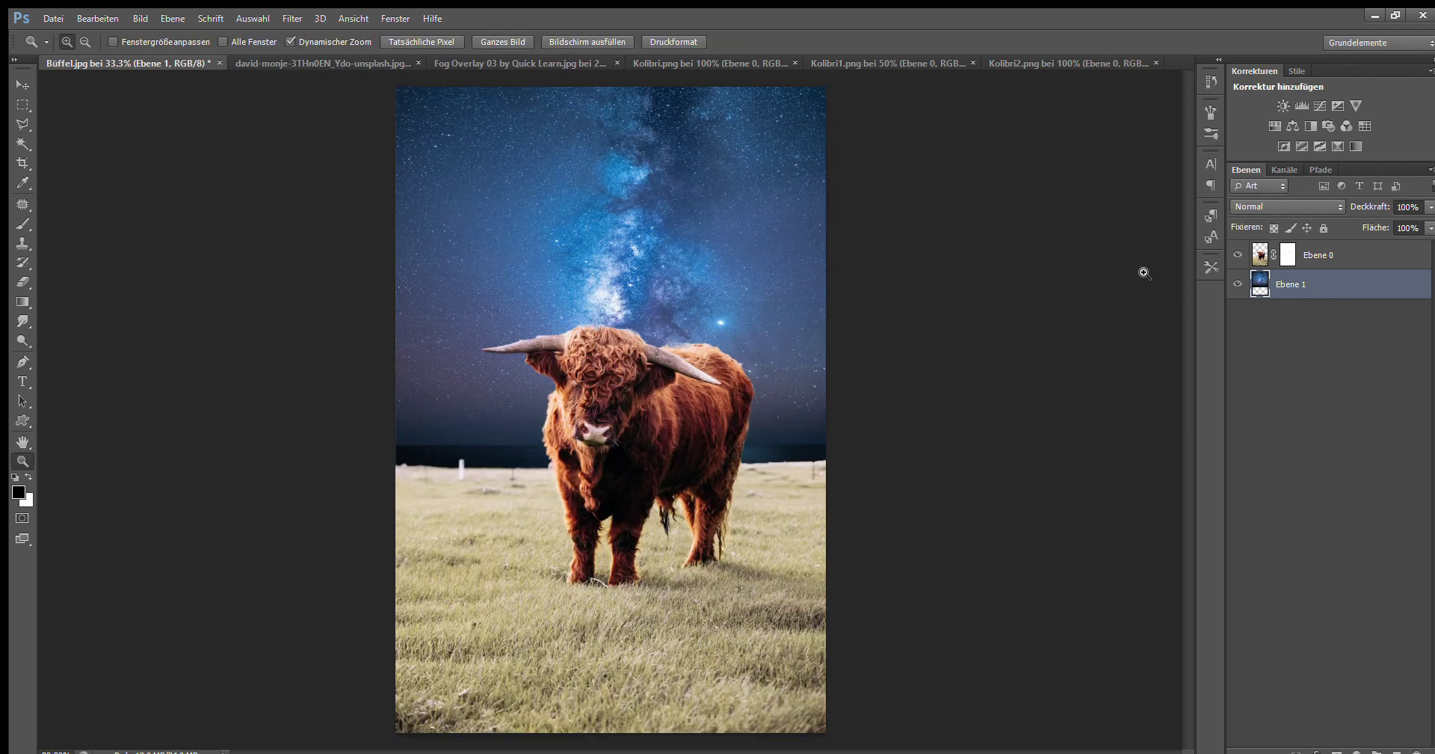
- Shift the sky up about 50 px, make Ebene 0 active, and save as Büffel.psd
key(v)
drag(811, 318, 800, 282)
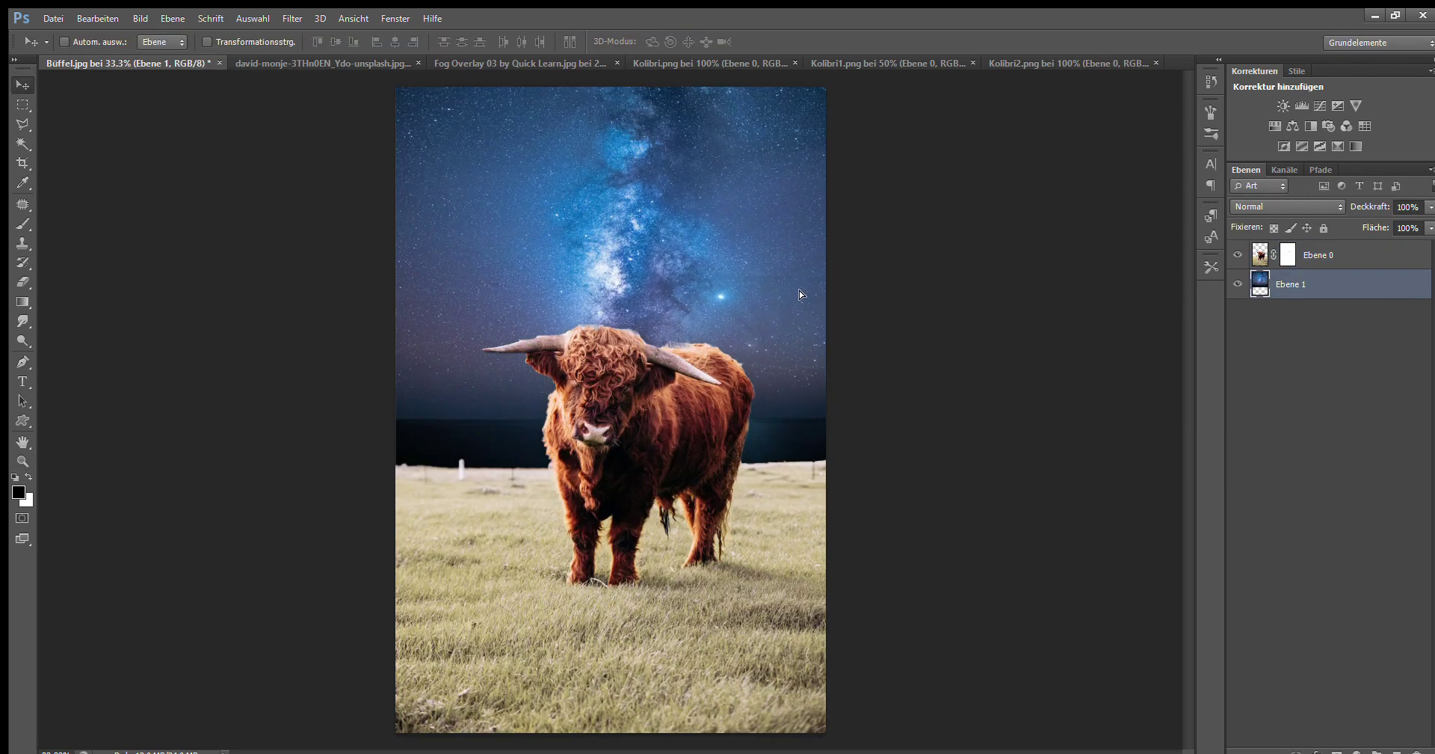
click(1345, 255)
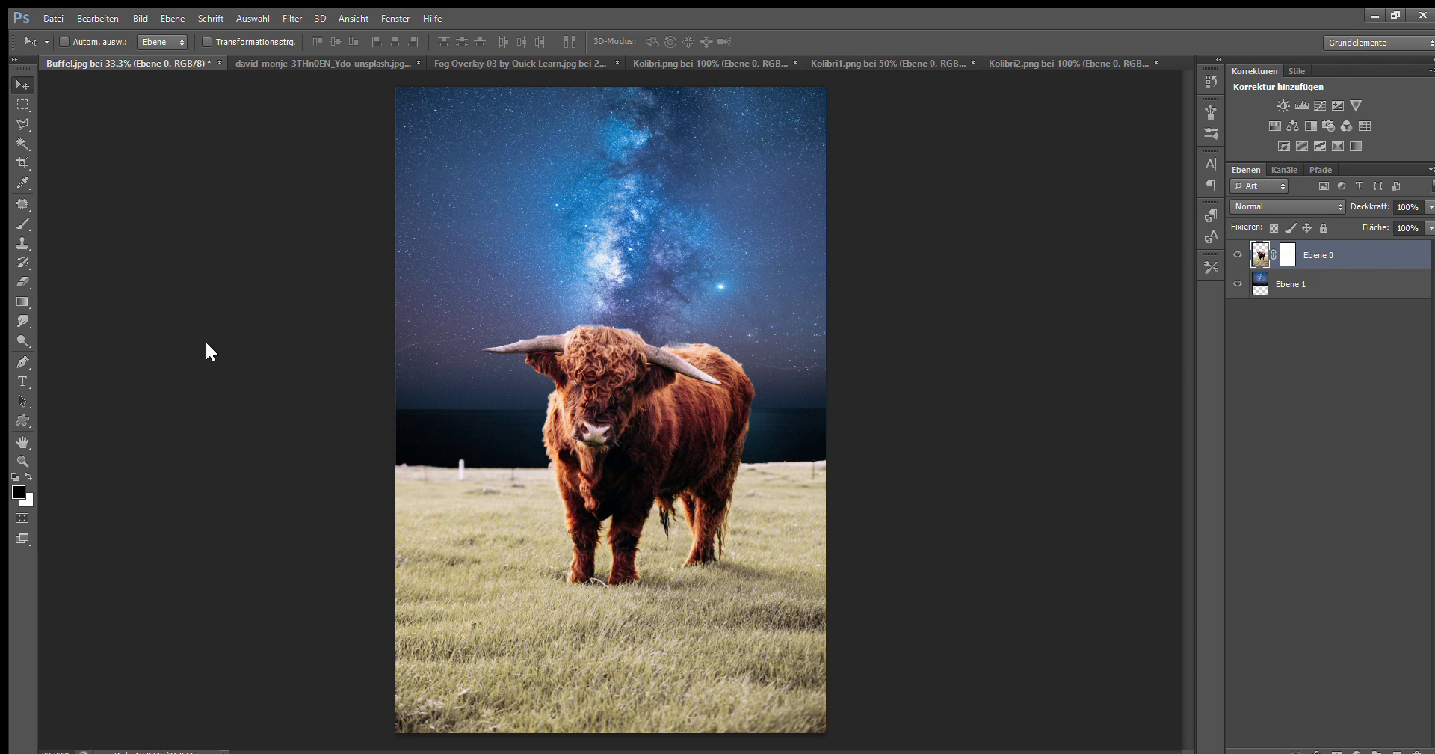
key(ctrl+s)
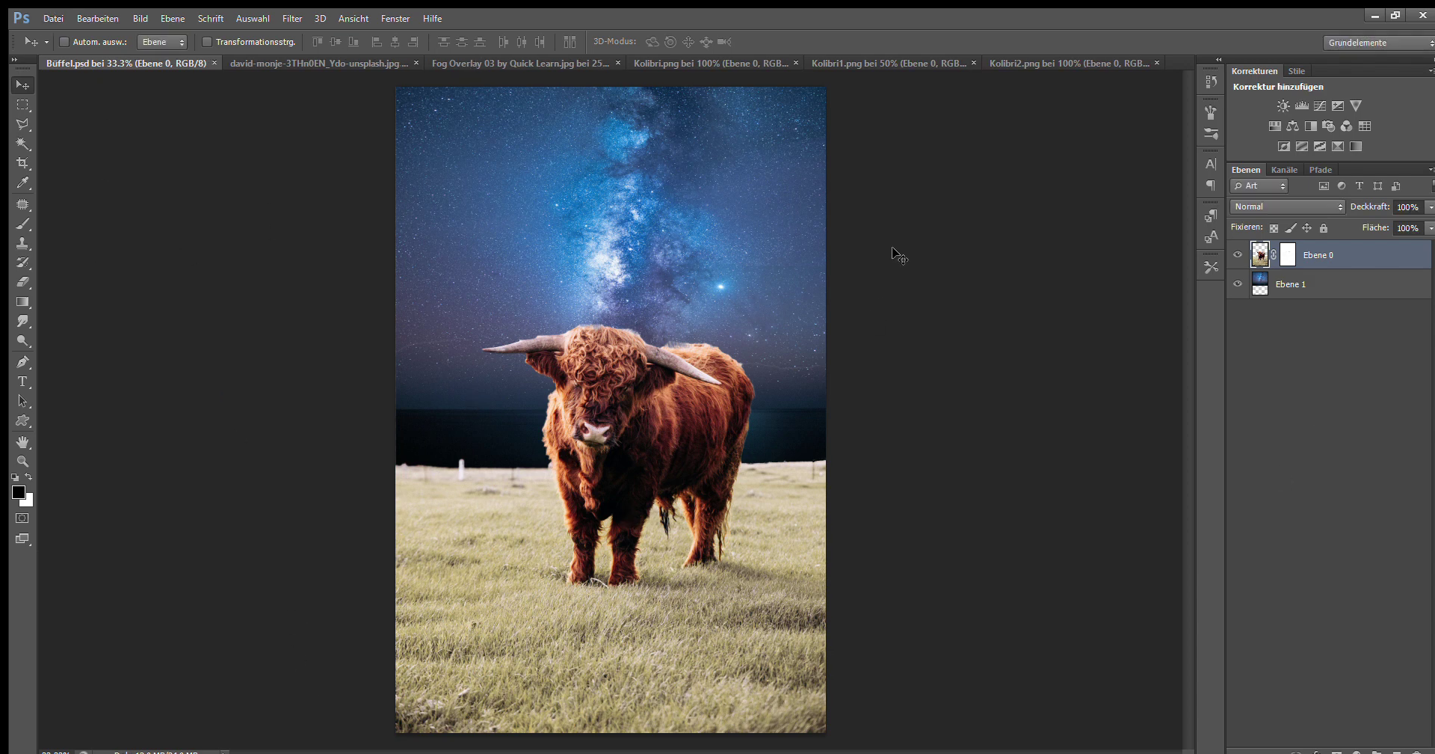
- Add and remove a trial Hue/Saturation adjustment, then Quick Select the grass foreground
click(1356, 748)
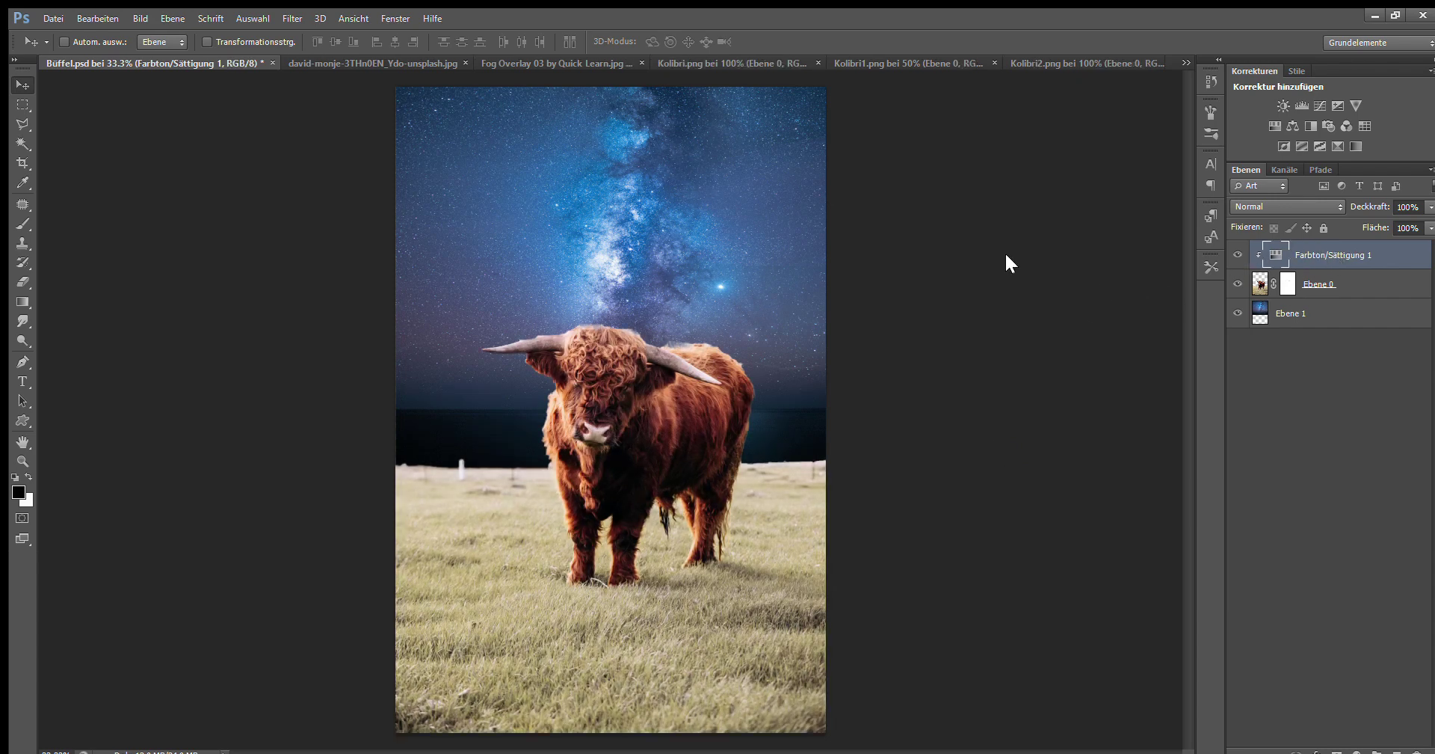
key(Delete)
key(w)
drag(449, 489, 422, 479)
drag(649, 677, 792, 508)
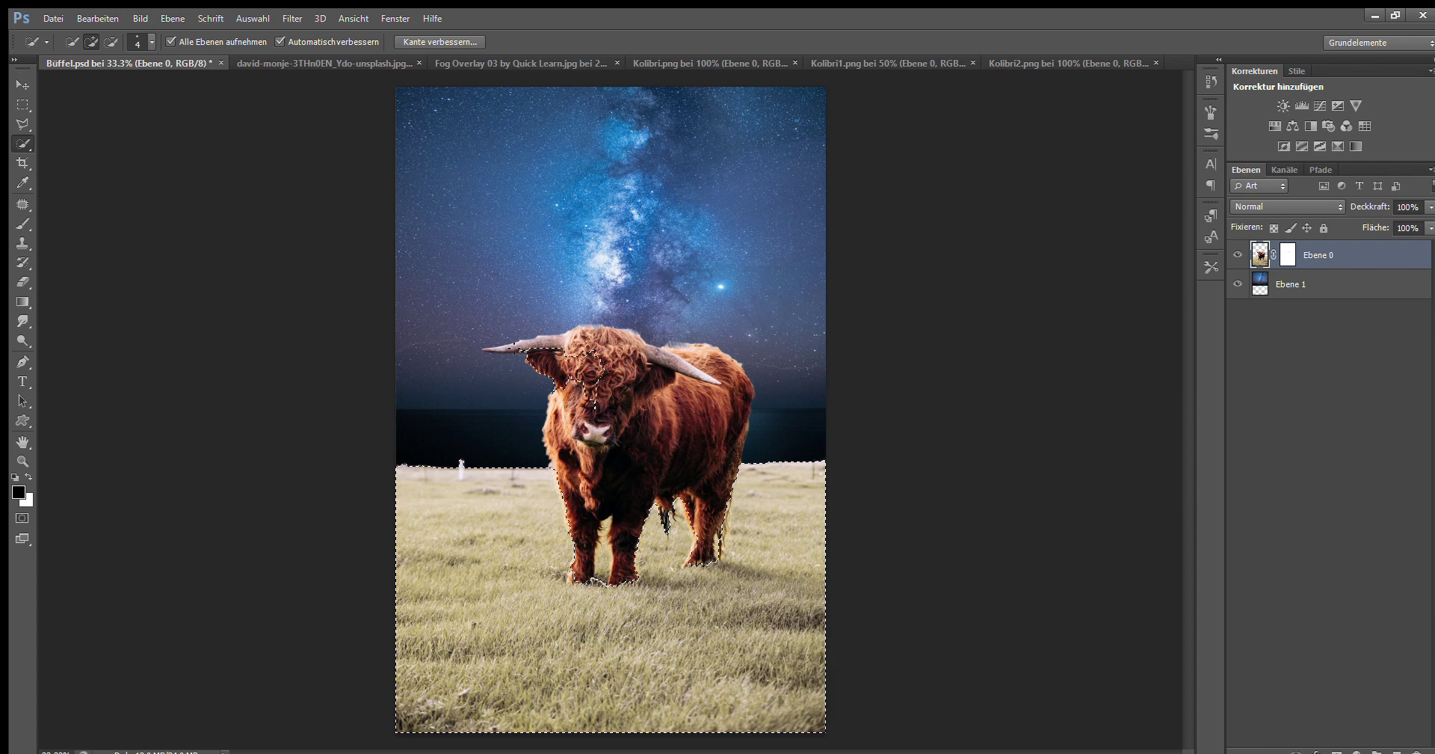
- Subtract the bull from the grass selection, then add and undo a Hue/Saturation layer
click(253, 18)
click(346, 327)
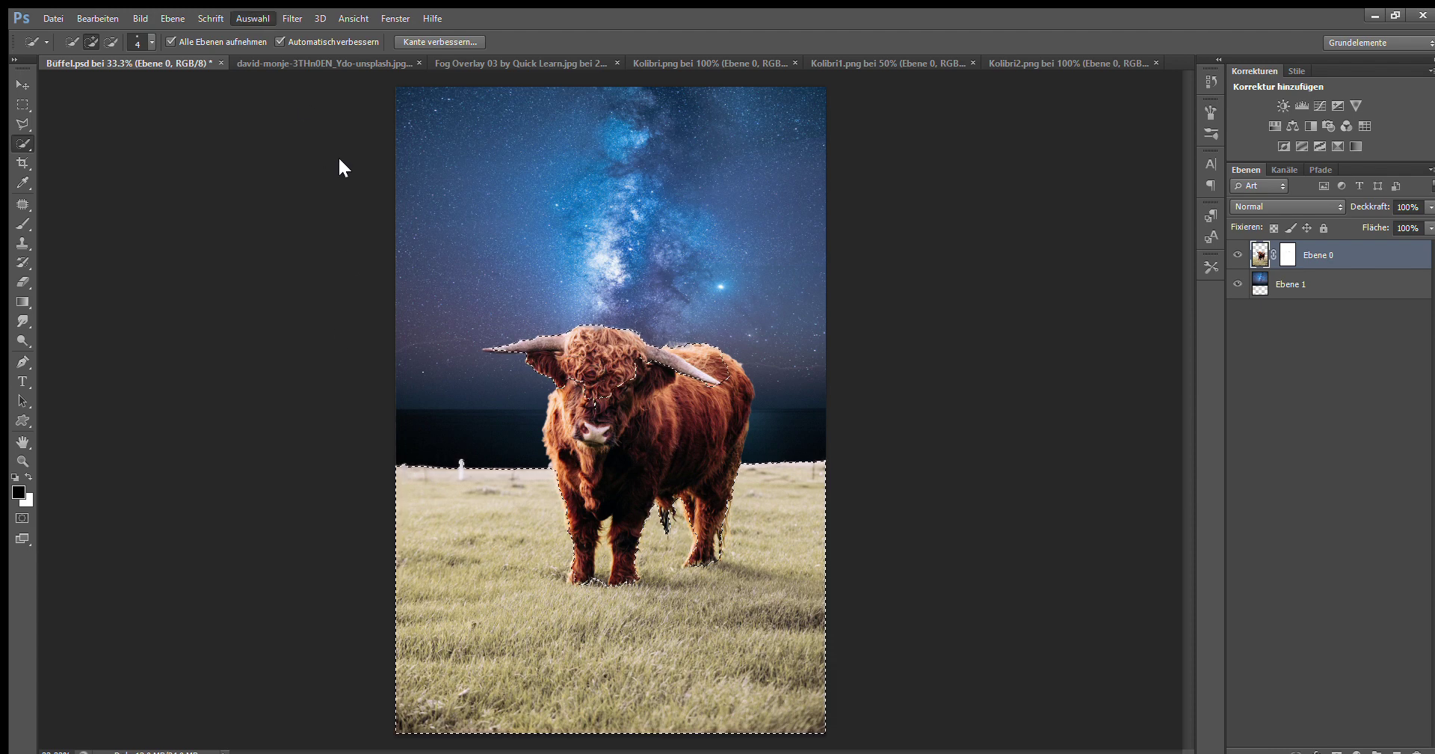
alt+drag(729, 386, 550, 419)
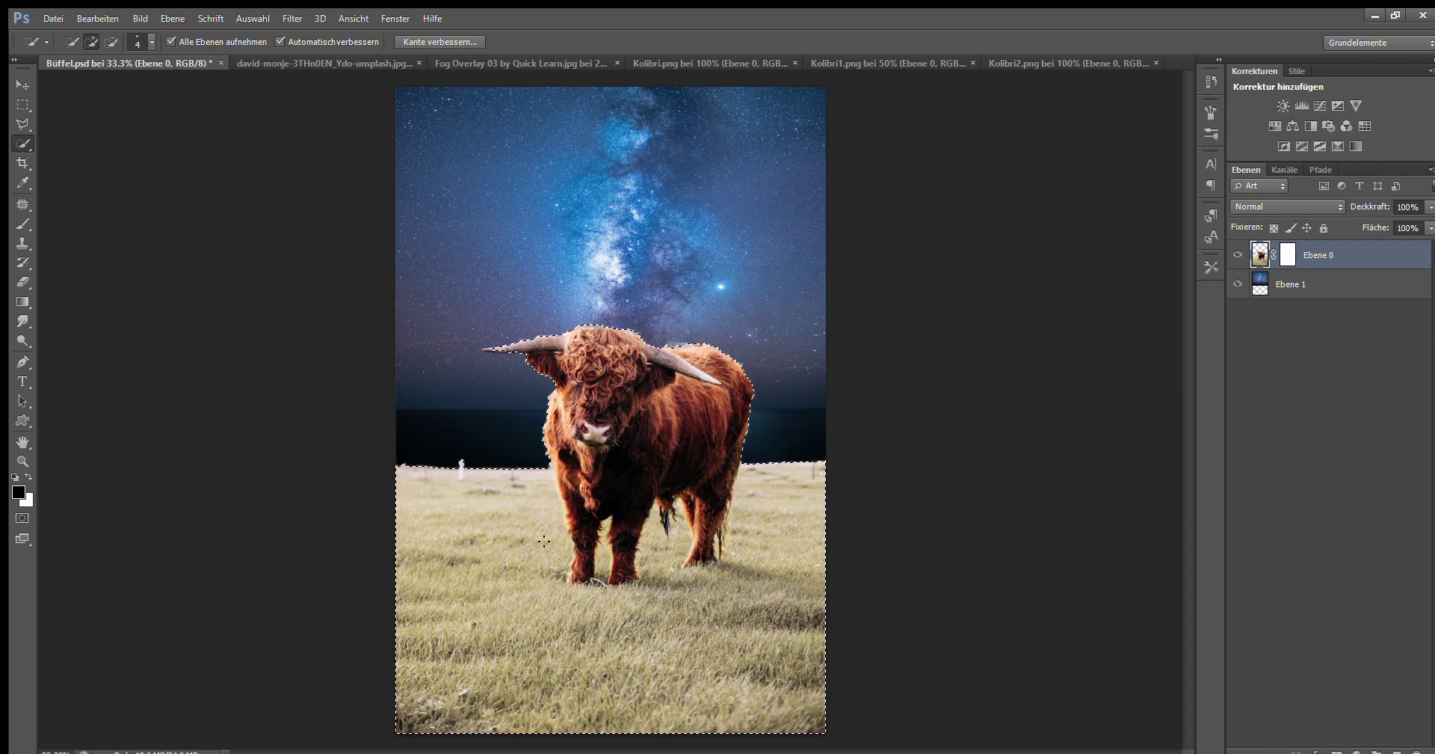
click(1275, 125)
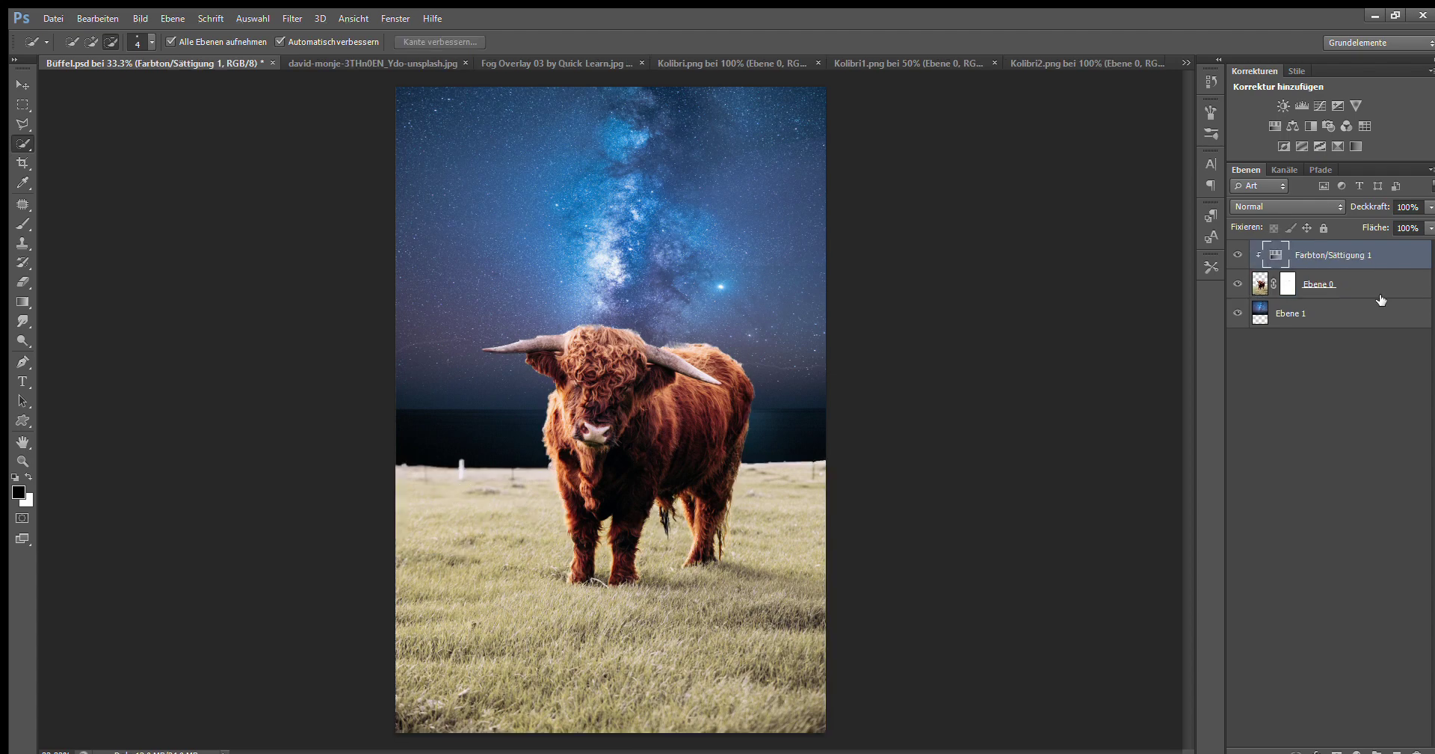
key(ctrl+z)
- Target the bull layer's mask for painting with the Brush
click(1287, 254)
key(b)
scroll(549, 323, up, 4)
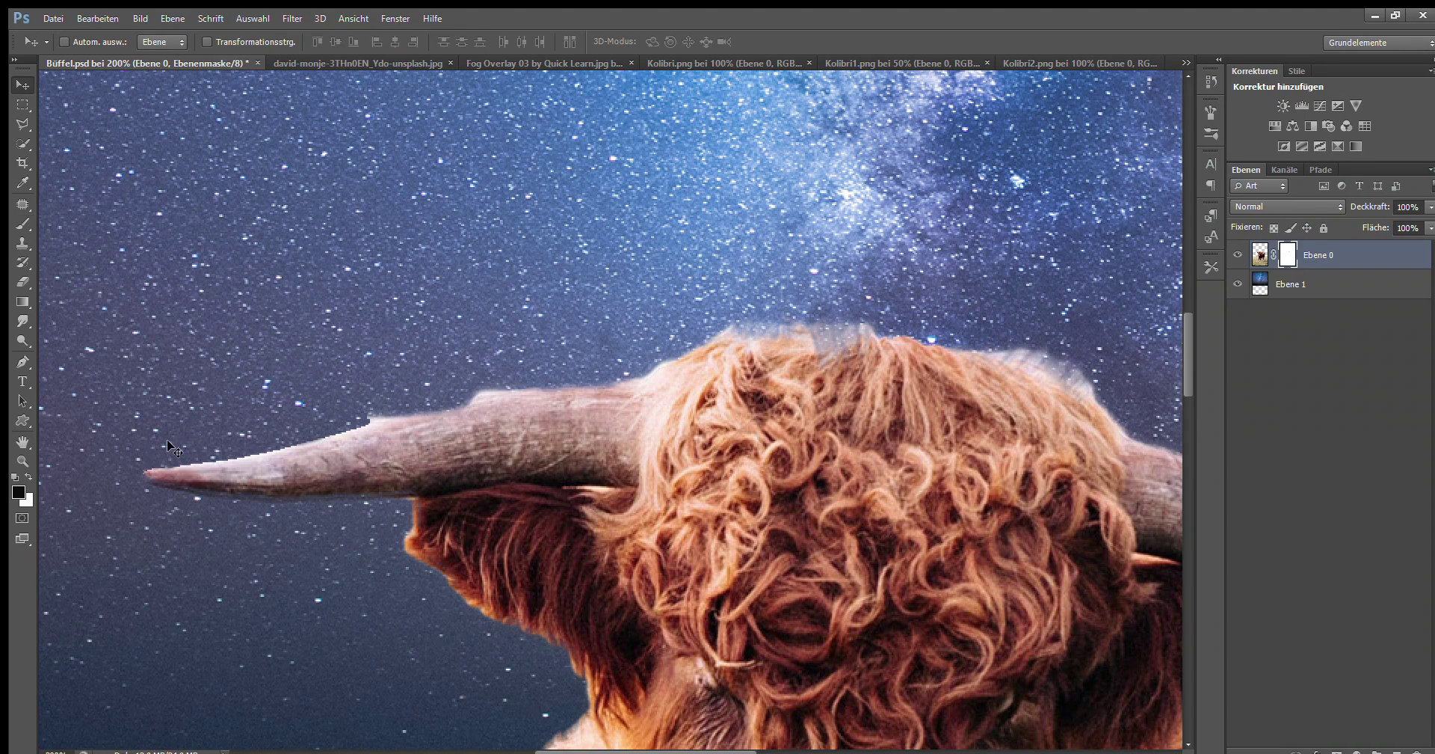
- Paint the bull's mask along the jagged horn top and fur edge, then zoom out
scroll(179, 452, up, 3)
mouse_move(367, 463)
mouse_down()
mouse_move(673, 378)
mouse_move(777, 374)
mouse_up()
scroll(777, 374, right, 5)
drag(299, 329, 794, 241)
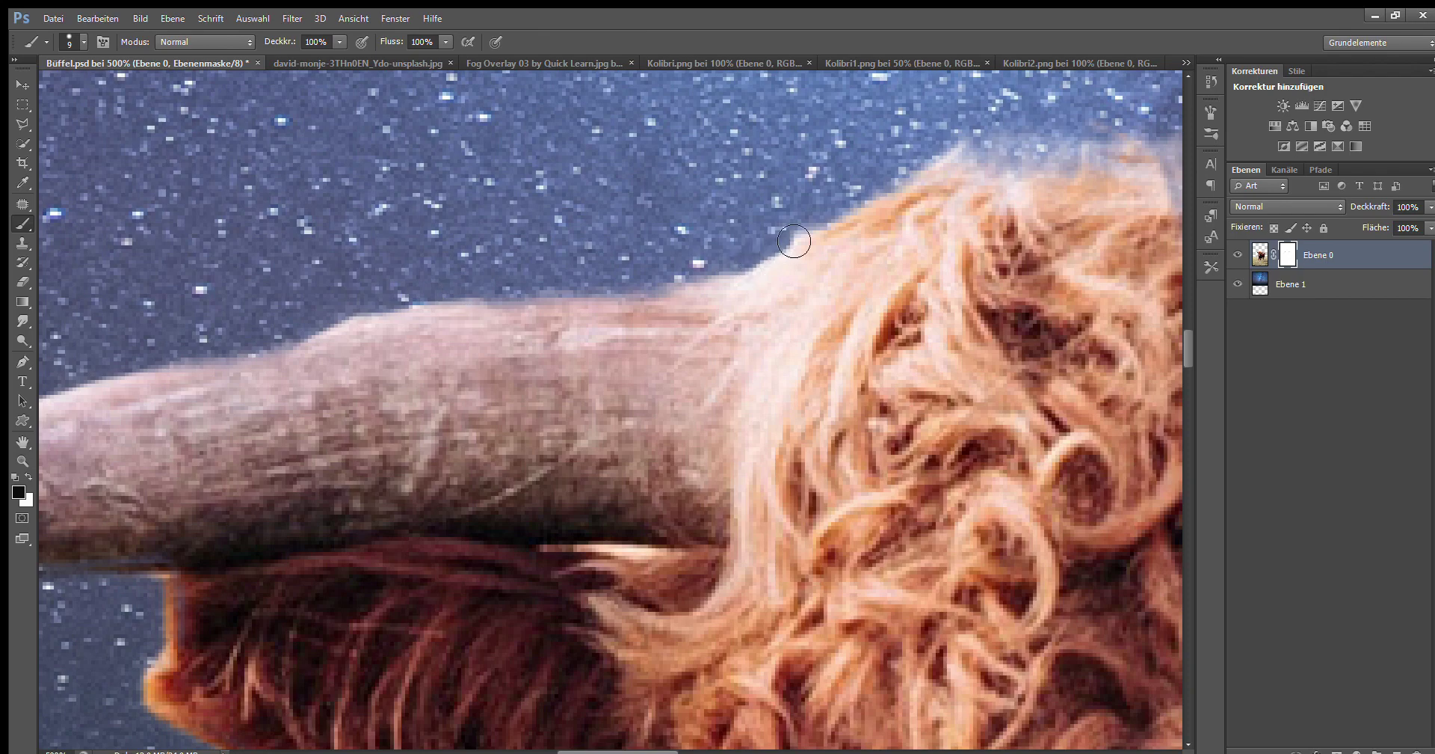
drag(619, 751, 865, 748)
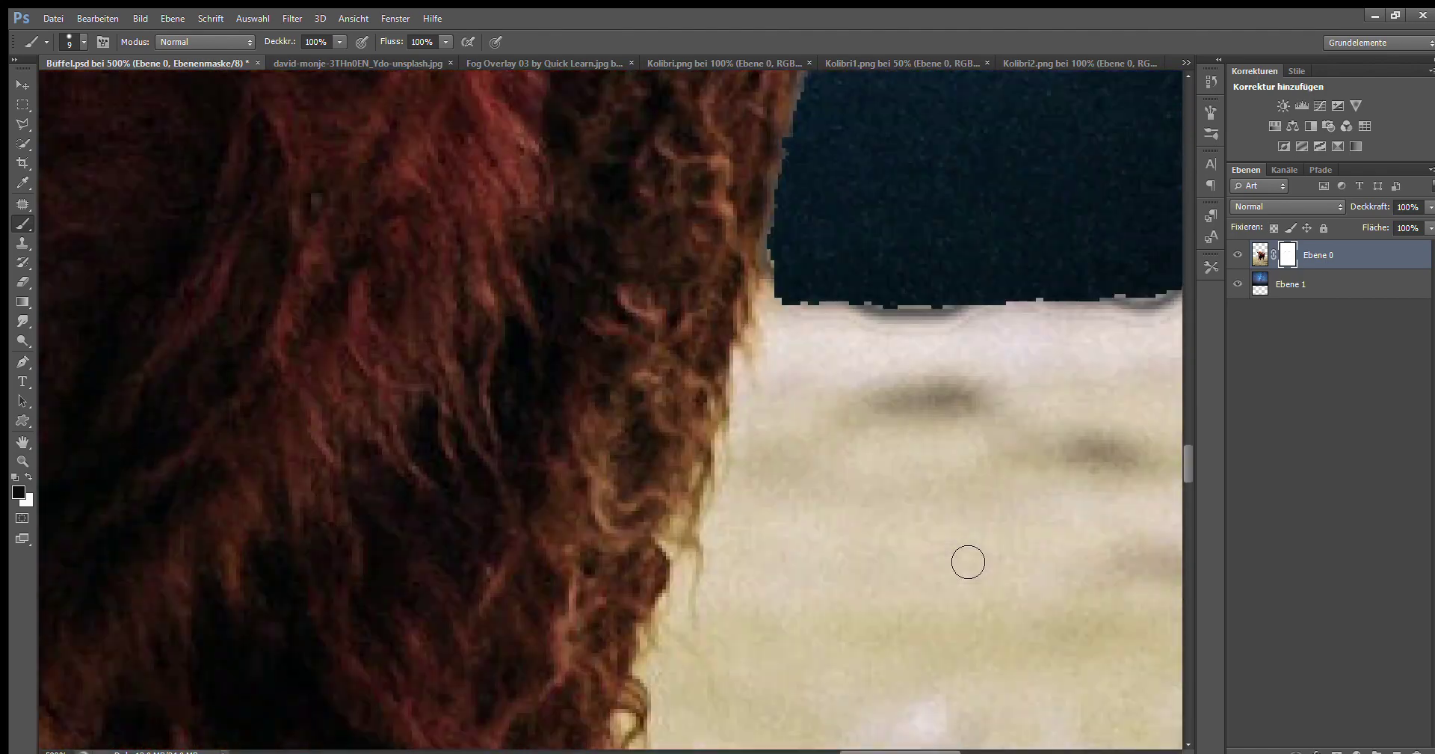
scroll(968, 561, up, 3)
scroll(844, 321, up, 3)
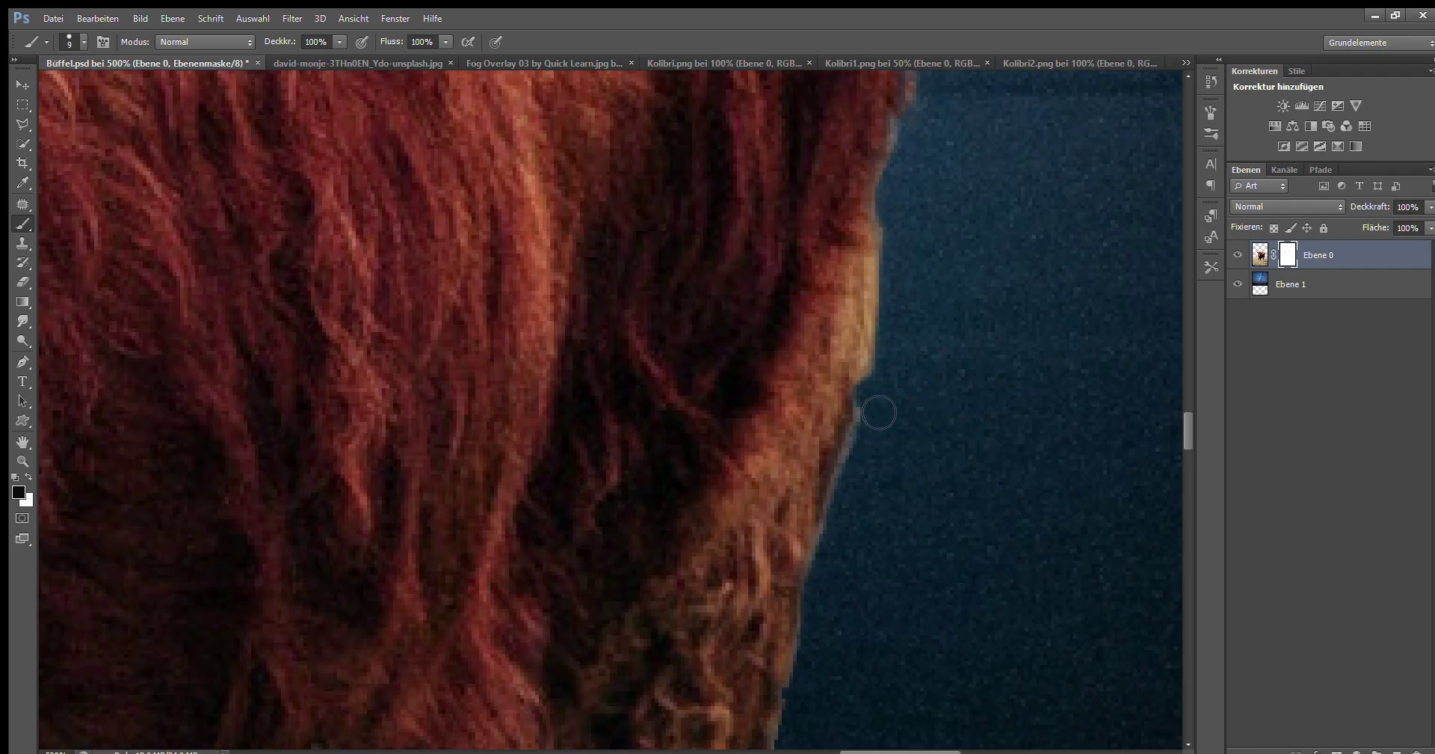
scroll(879, 404, down, 3)
key(z)
scroll(867, 436, down, 3)
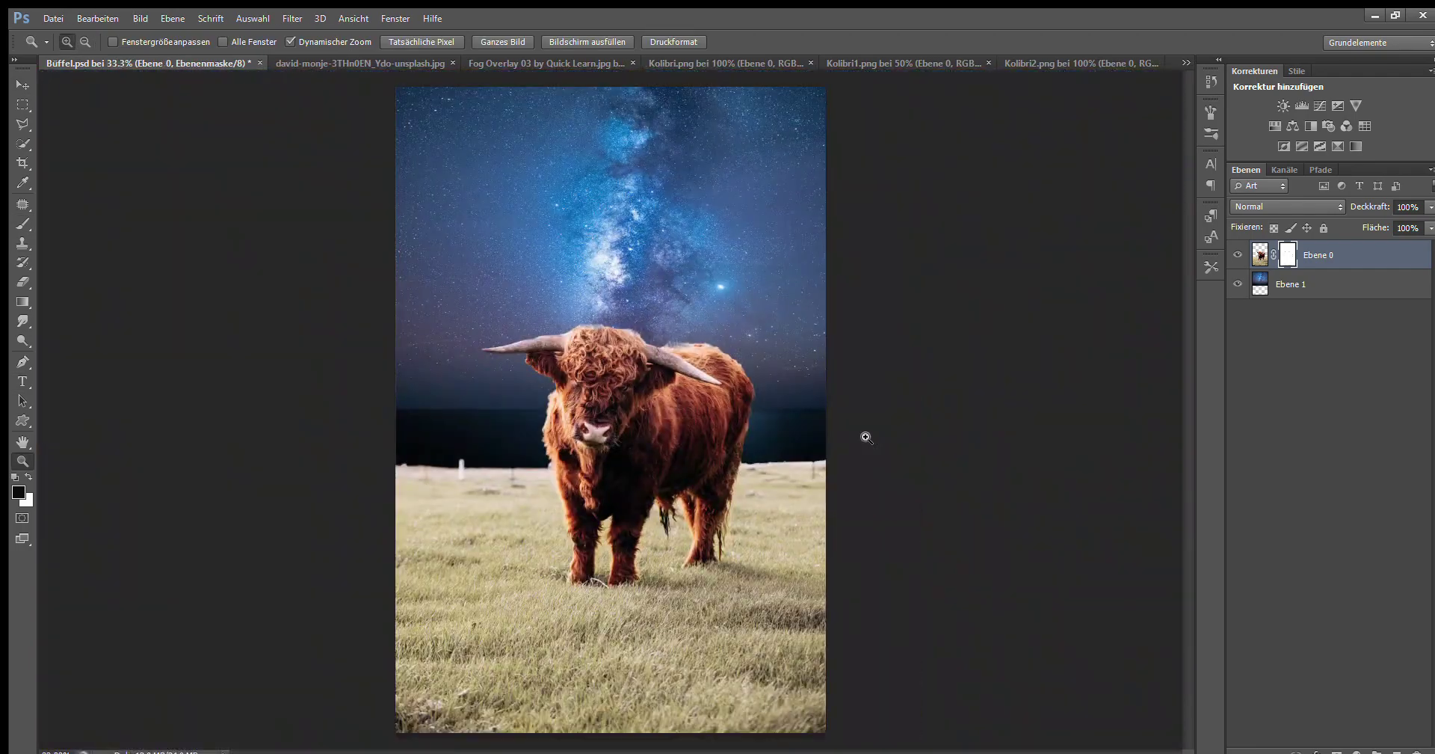
- Quick Select the whole bull and copy it onto its own layer
key(w)
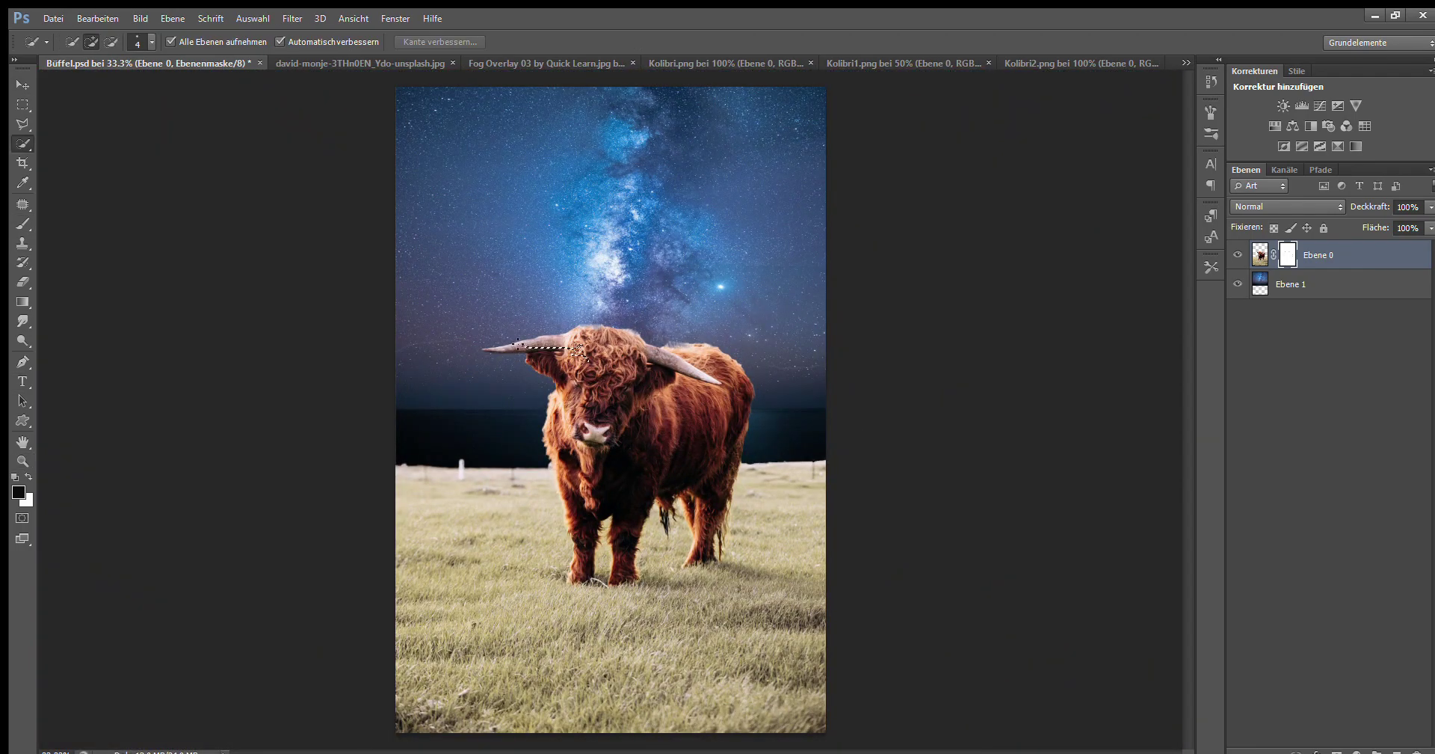
drag(581, 350, 621, 554)
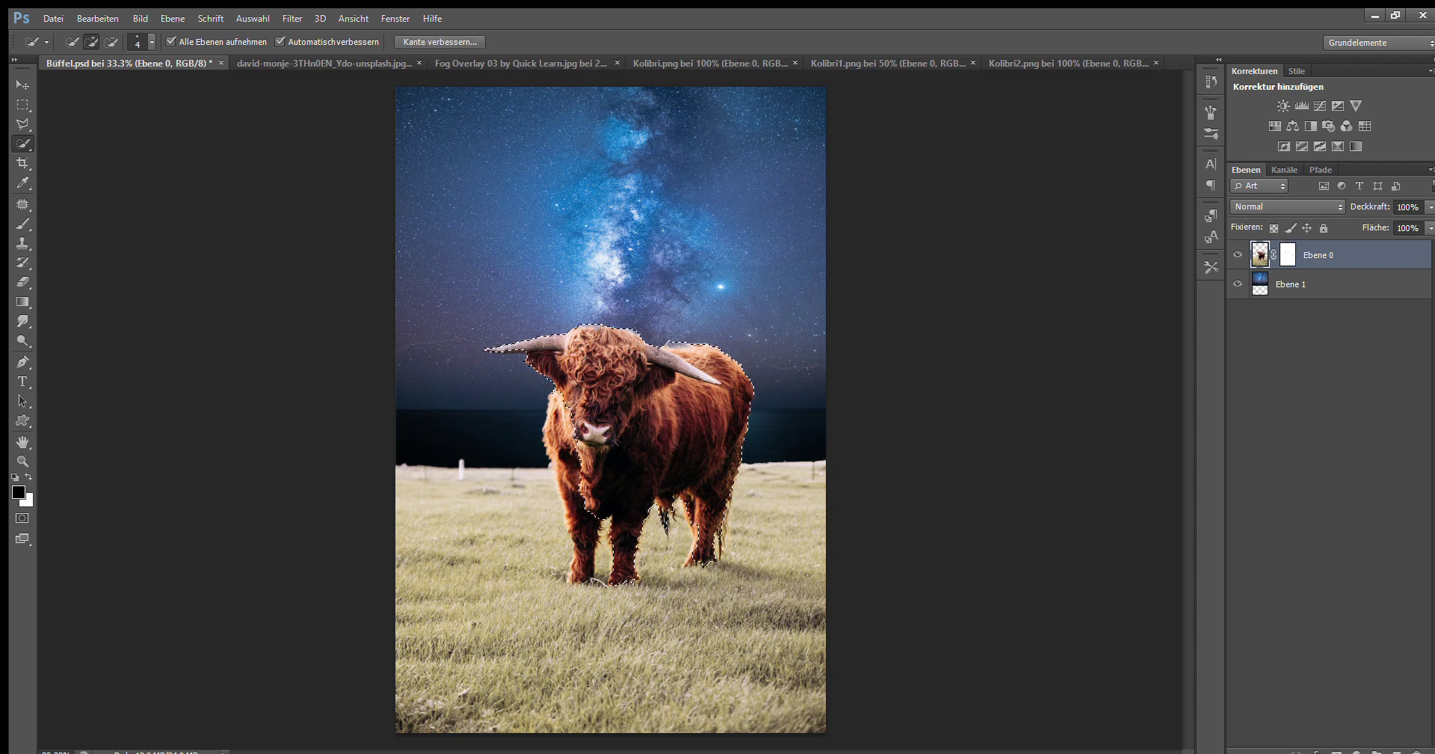
drag(610, 388, 568, 478)
drag(740, 471, 729, 553)
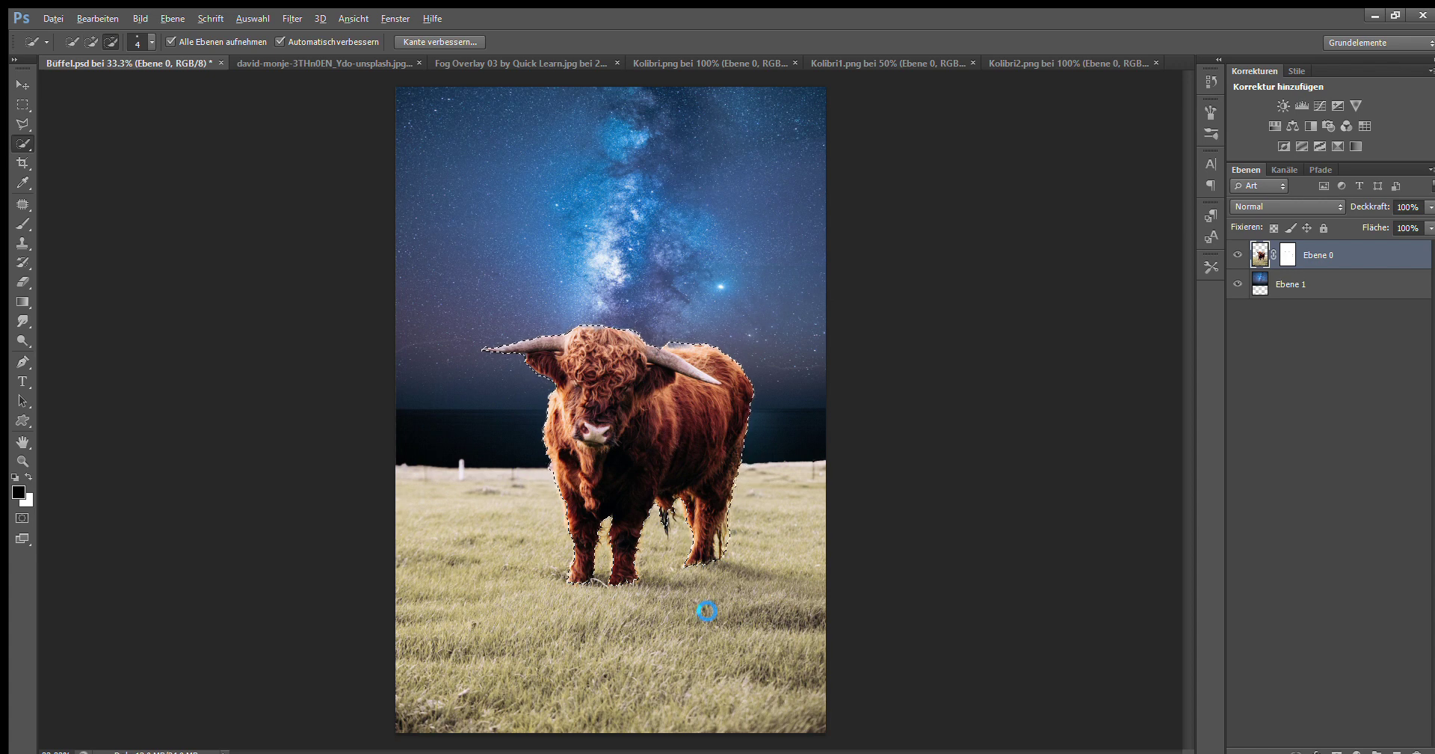
key(ctrl+j)
- Add a clipped Hue/Saturation layer darkening the grass, then zoom in on the bull's legs
click(1327, 283)
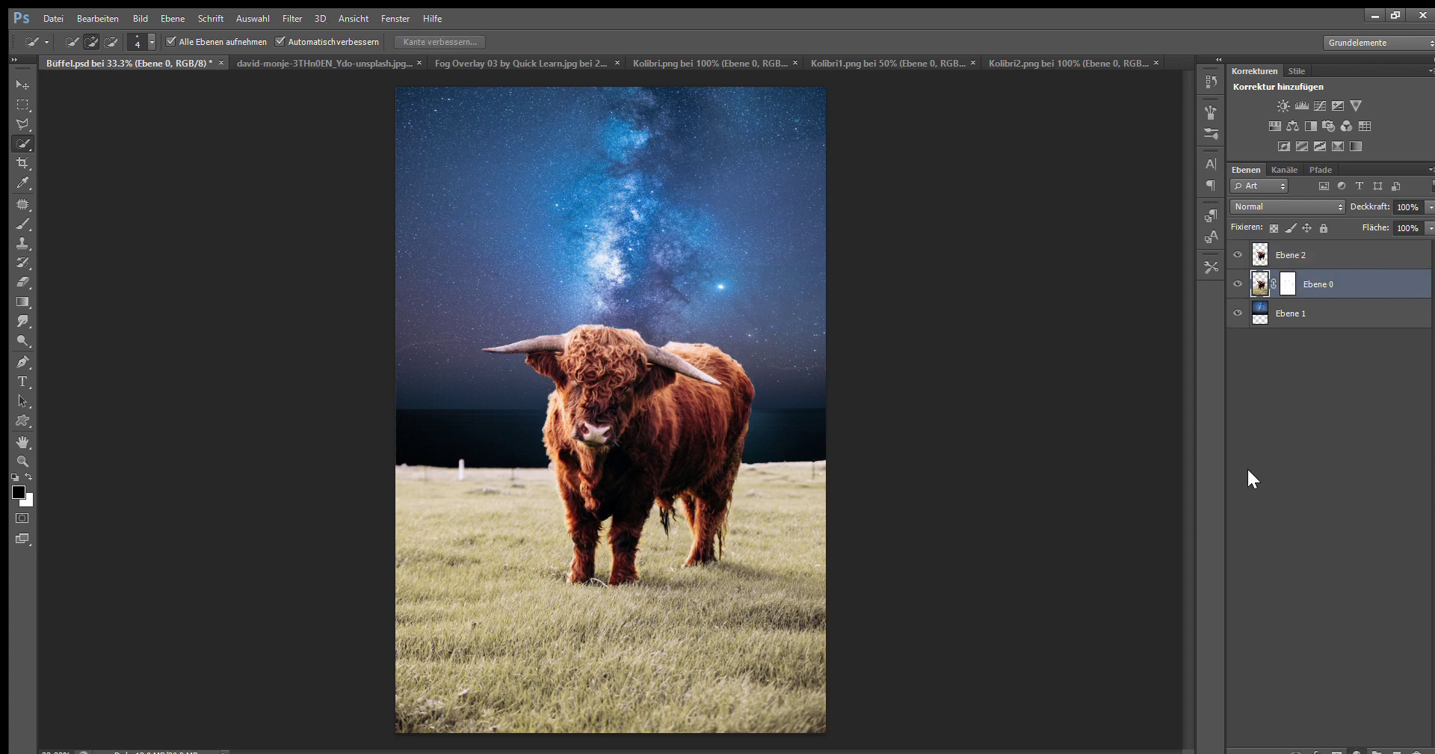
key(alt+bracketright)
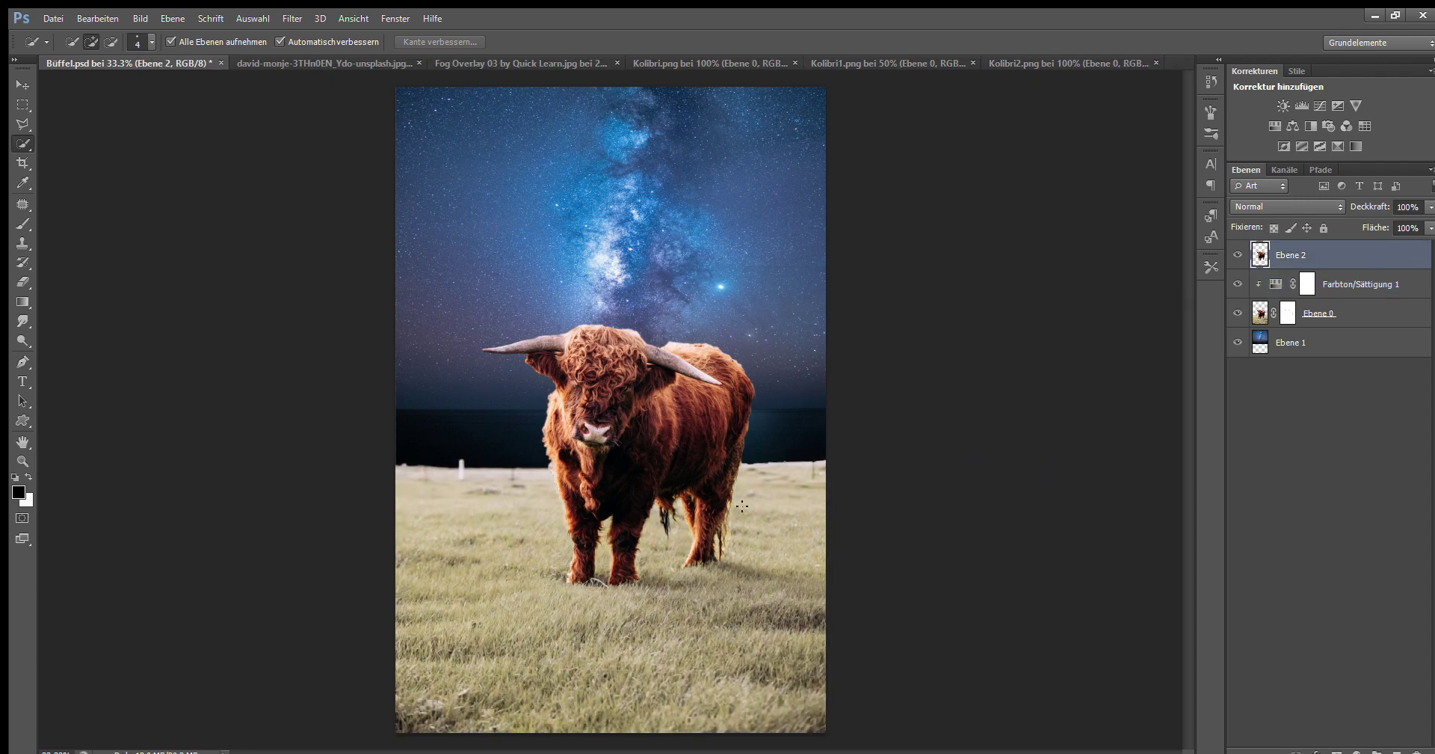
key(alt+bracketleft)
key(alt+bracketright)
key(z)
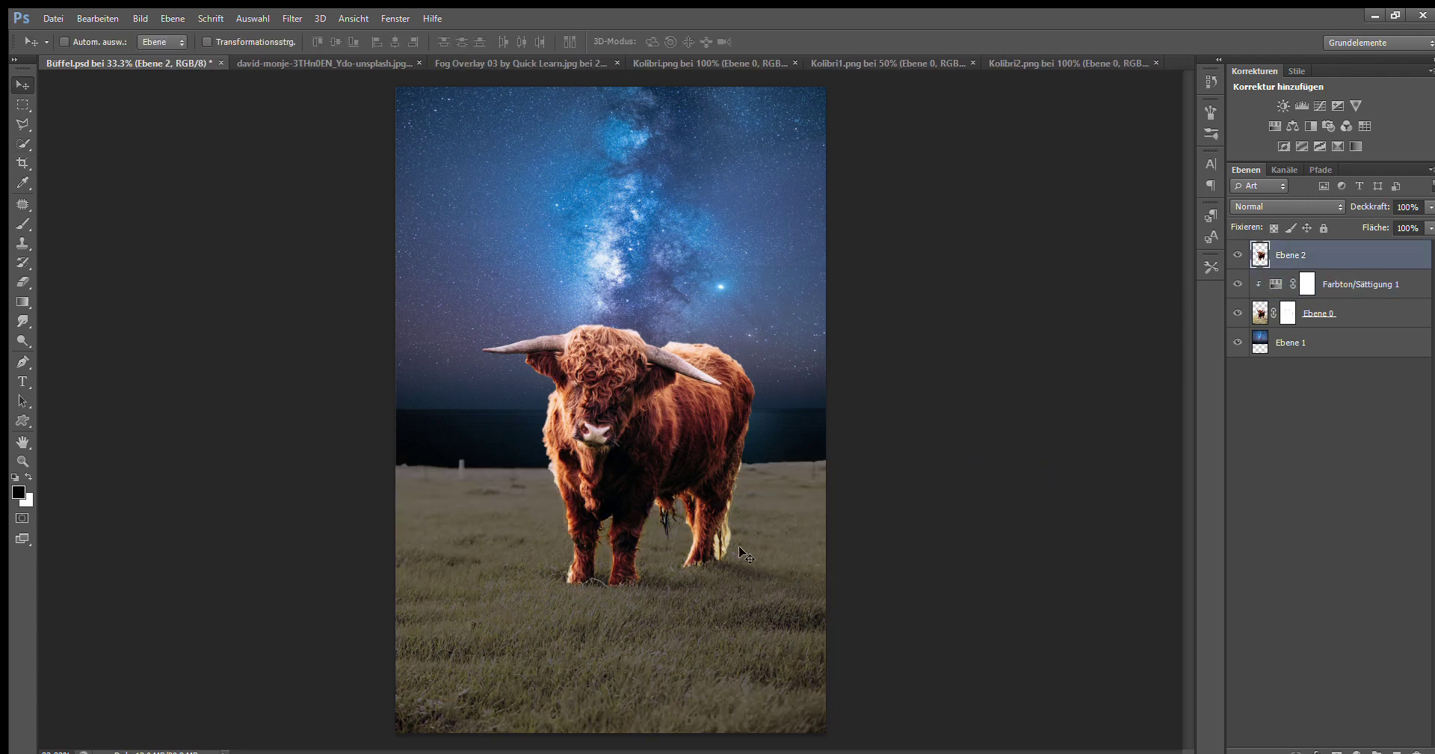
key(ctrl+plus)
key(ctrl+plus)
key(ctrl+plus)
- Add a layer mask to the bull copy and paint out bright leg and hair edges
click(1338, 750)
key(b)
mouse_move(640, 537)
mouse_down()
mouse_move(625, 419)
mouse_move(648, 333)
mouse_up()
scroll(647, 333, up, 3)
drag(715, 227, 709, 304)
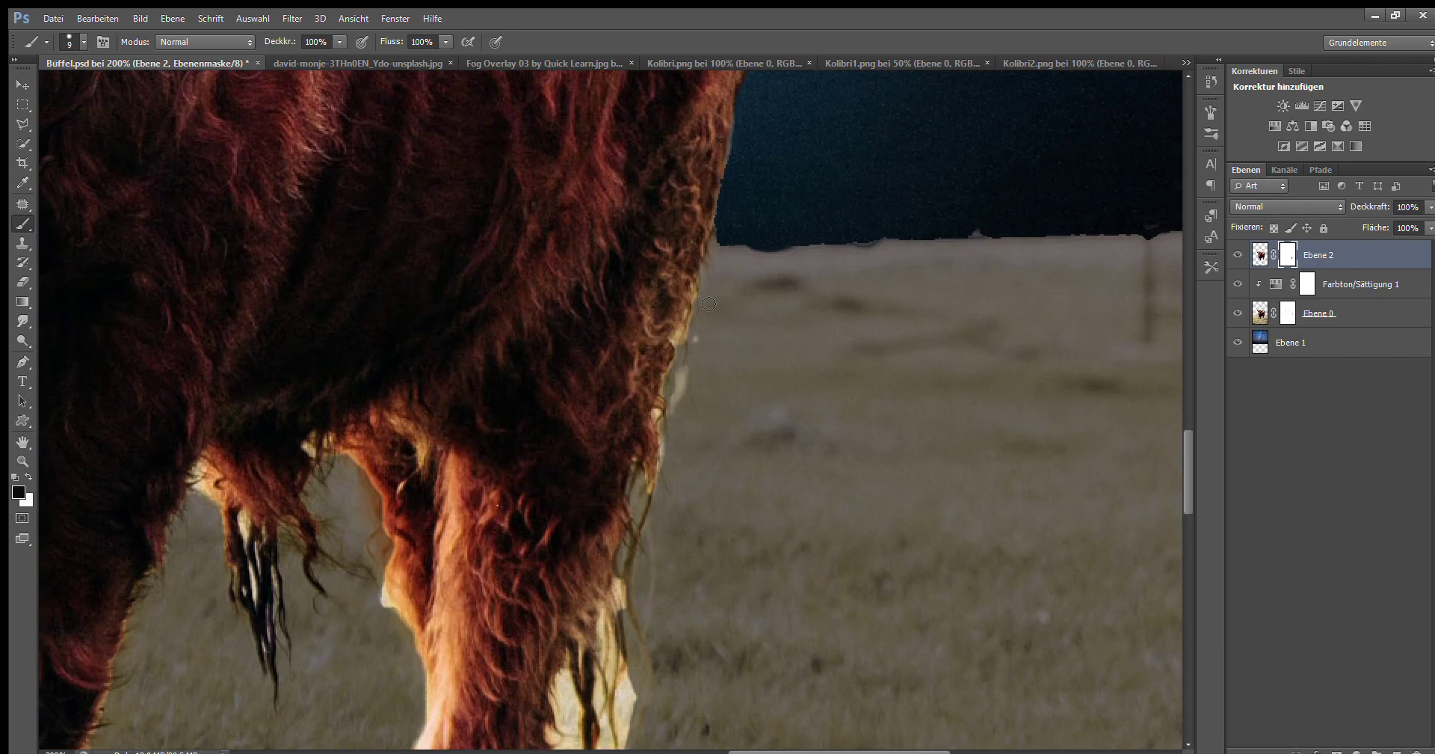
scroll(657, 413, down, 3)
mouse_move(620, 374)
mouse_down()
mouse_move(620, 591)
mouse_move(631, 565)
mouse_move(598, 374)
mouse_up()
- Enlarge the brush to 29 and mask the loose strands and glowing hoof bottom
key(bracketright)
key(bracketright)
mouse_move(388, 381)
mouse_down()
mouse_move(404, 628)
mouse_move(463, 657)
mouse_up()
drag(553, 628, 475, 675)
drag(407, 601, 385, 635)
key(ctrl+z)
key(ctrl+z)
scroll(259, 483, up, 2)
mouse_move(246, 433)
mouse_down()
mouse_move(259, 483)
mouse_move(291, 419)
mouse_up()
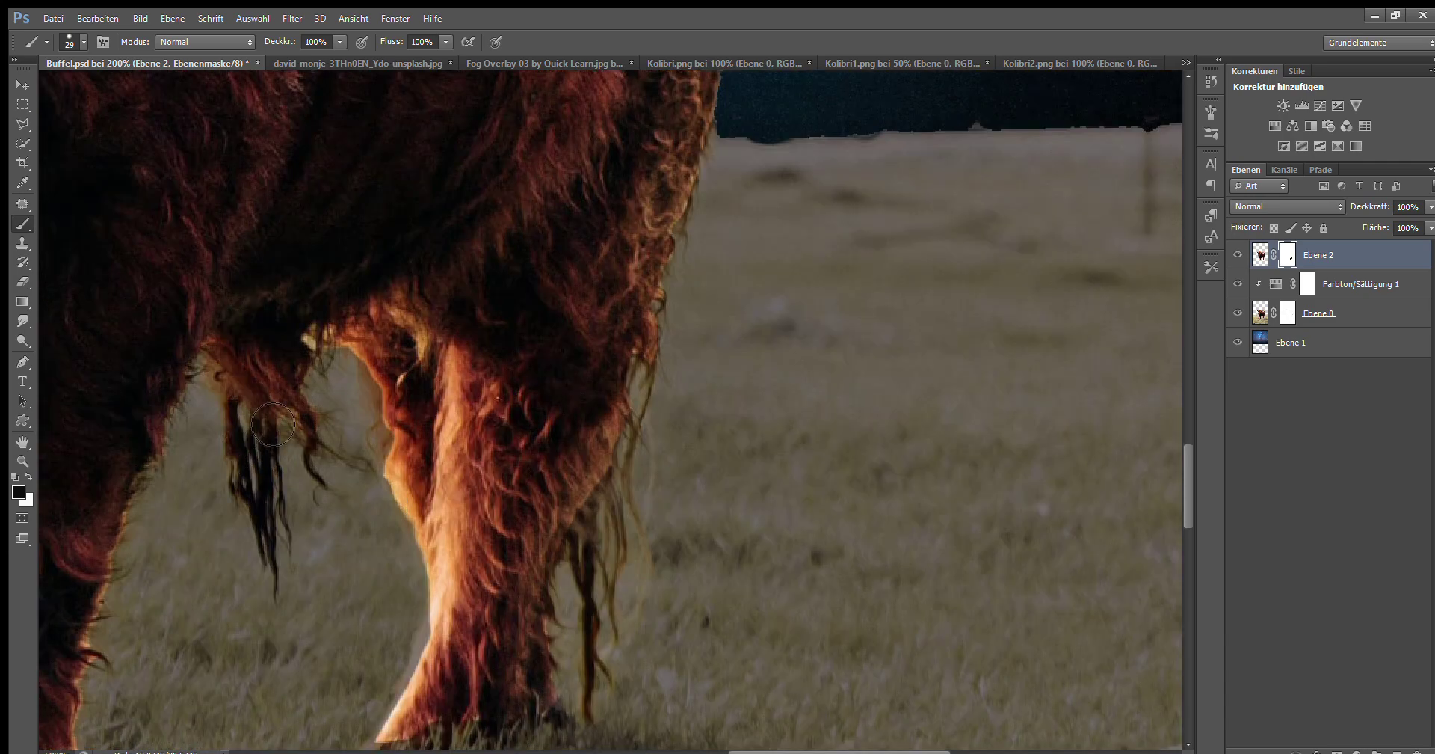
- Try masking the hair edge against the sky, then undo the stroke
scroll(485, 670, down, 3)
scroll(485, 670, left, 5)
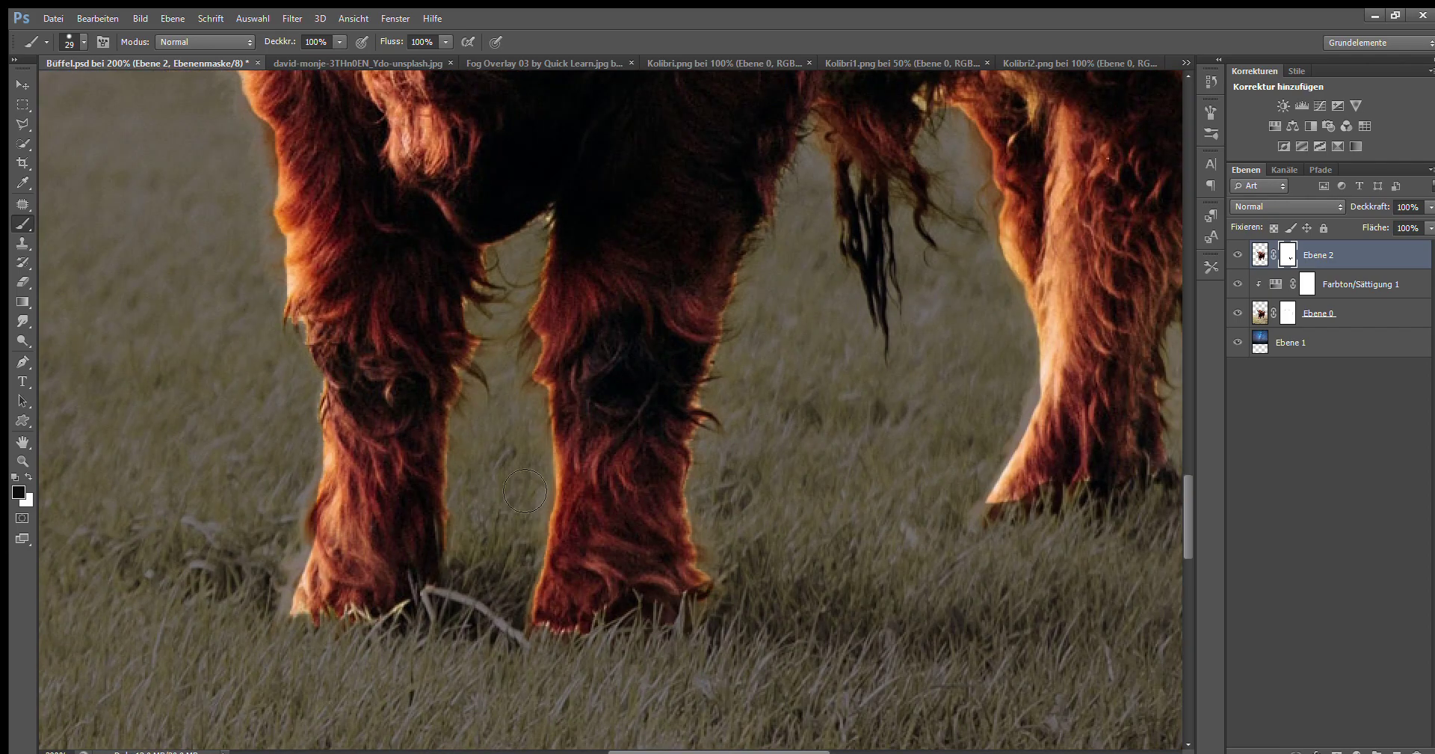
scroll(485, 669, up, 2)
scroll(299, 449, up, 6)
scroll(173, 374, up, 10)
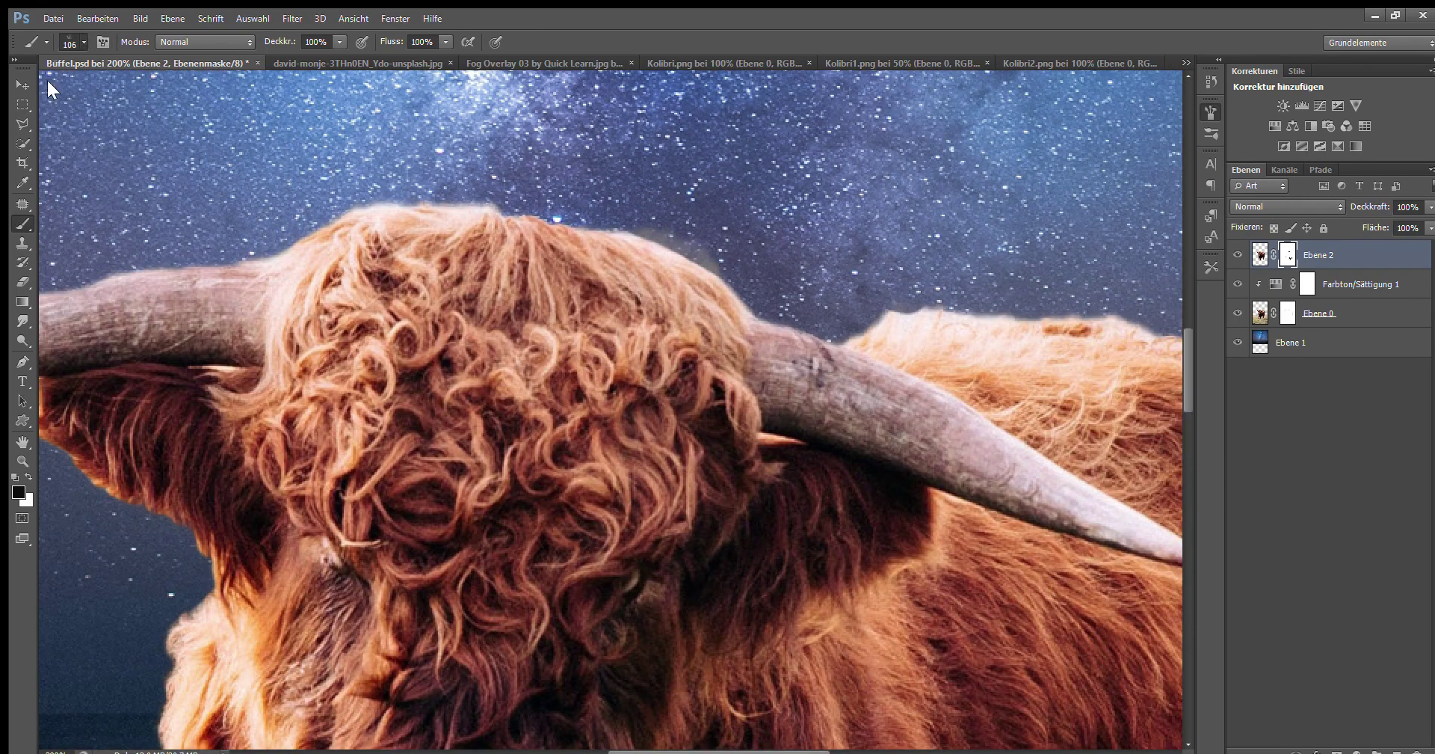
drag(885, 302, 1122, 317)
key(ctrl+z)
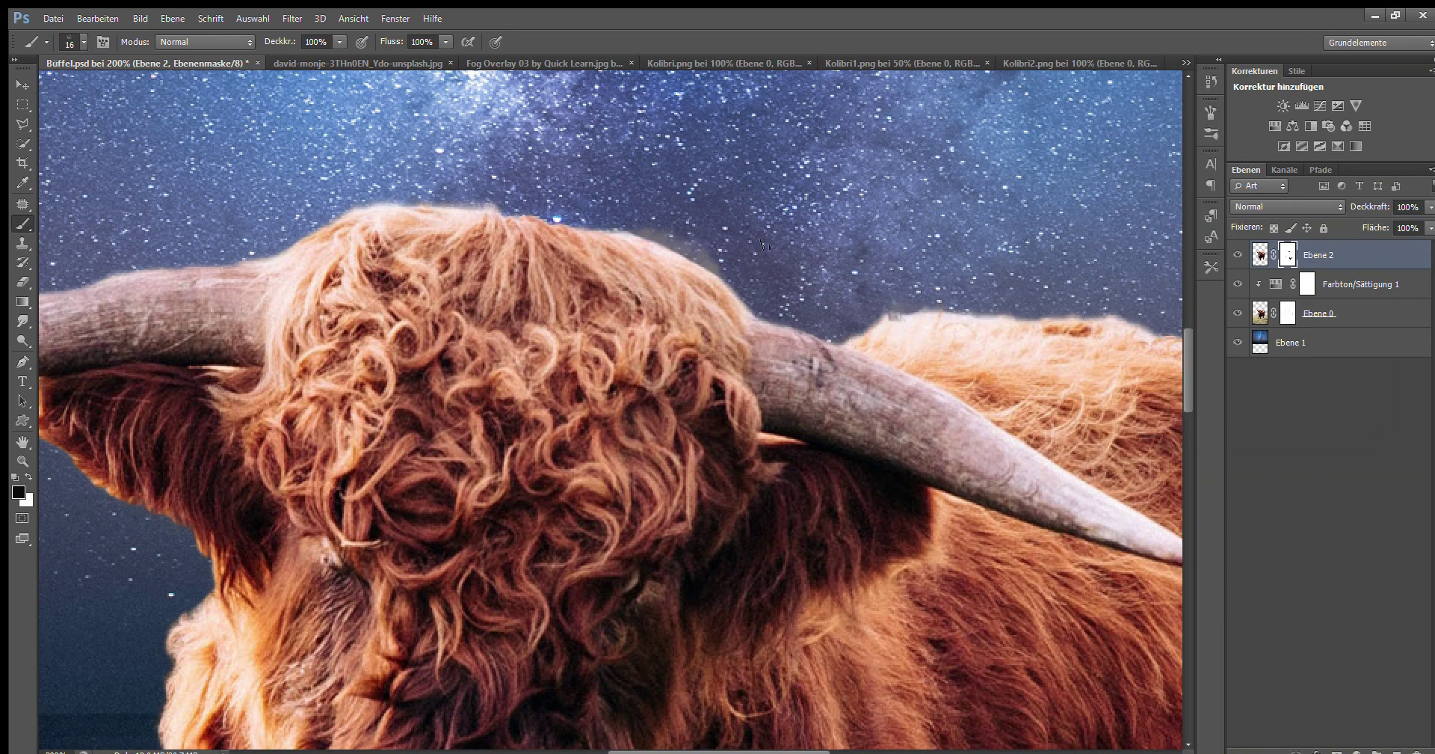
- Duplicate the grass Hue/Saturation layer above the bull copy
key(z)
key(ctrl+0)
key(alt+bracketleft)
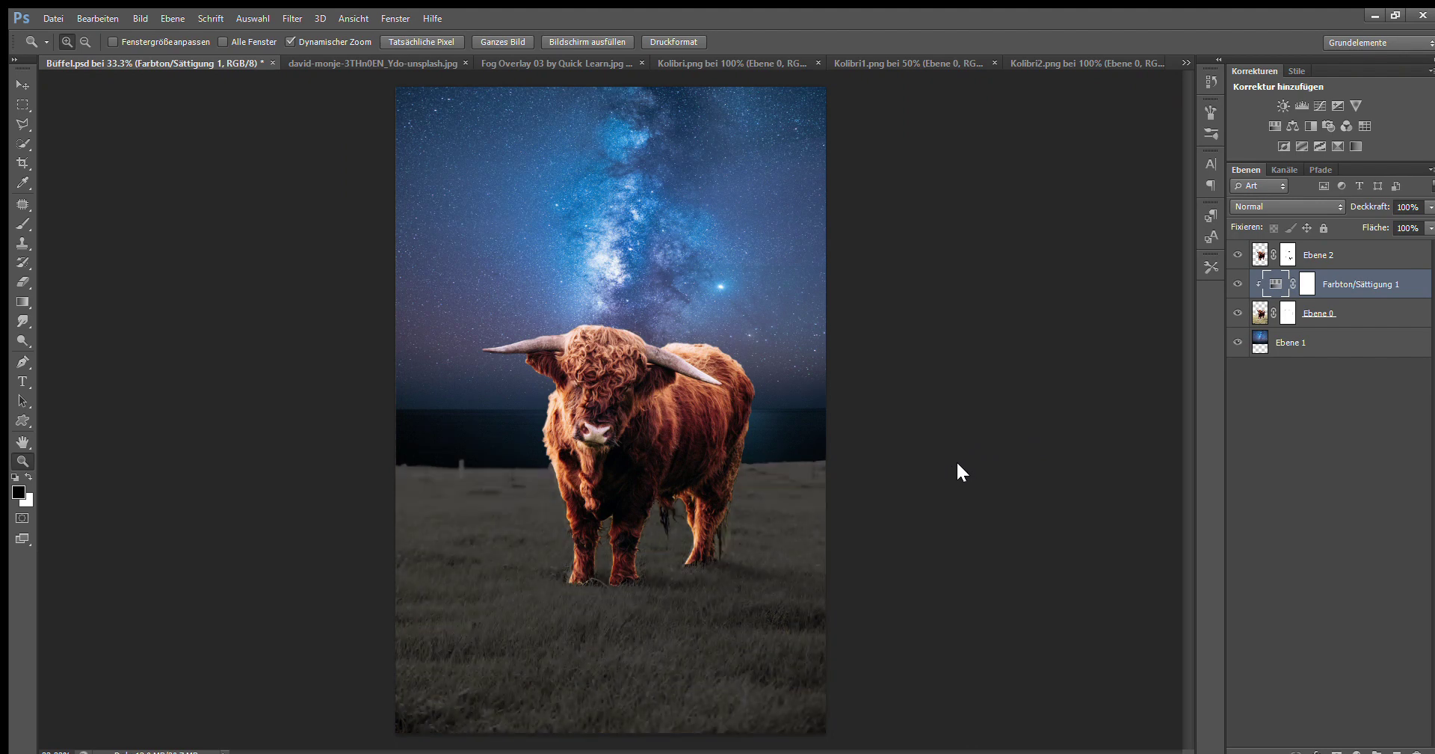
drag(1280, 258, 1278, 245)
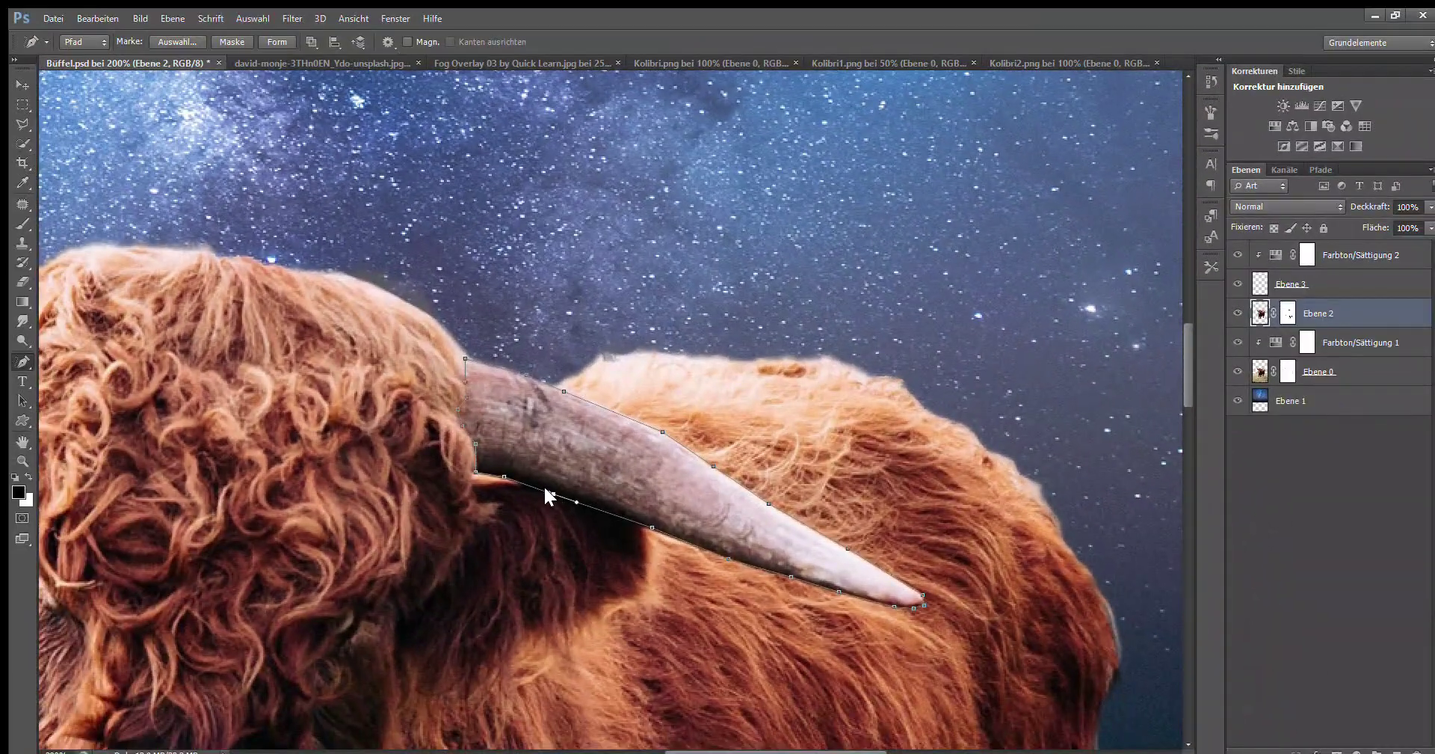
- Trace the horns with the Pen tool and copy them onto new layers
key(ctrl+shift+alt+n)
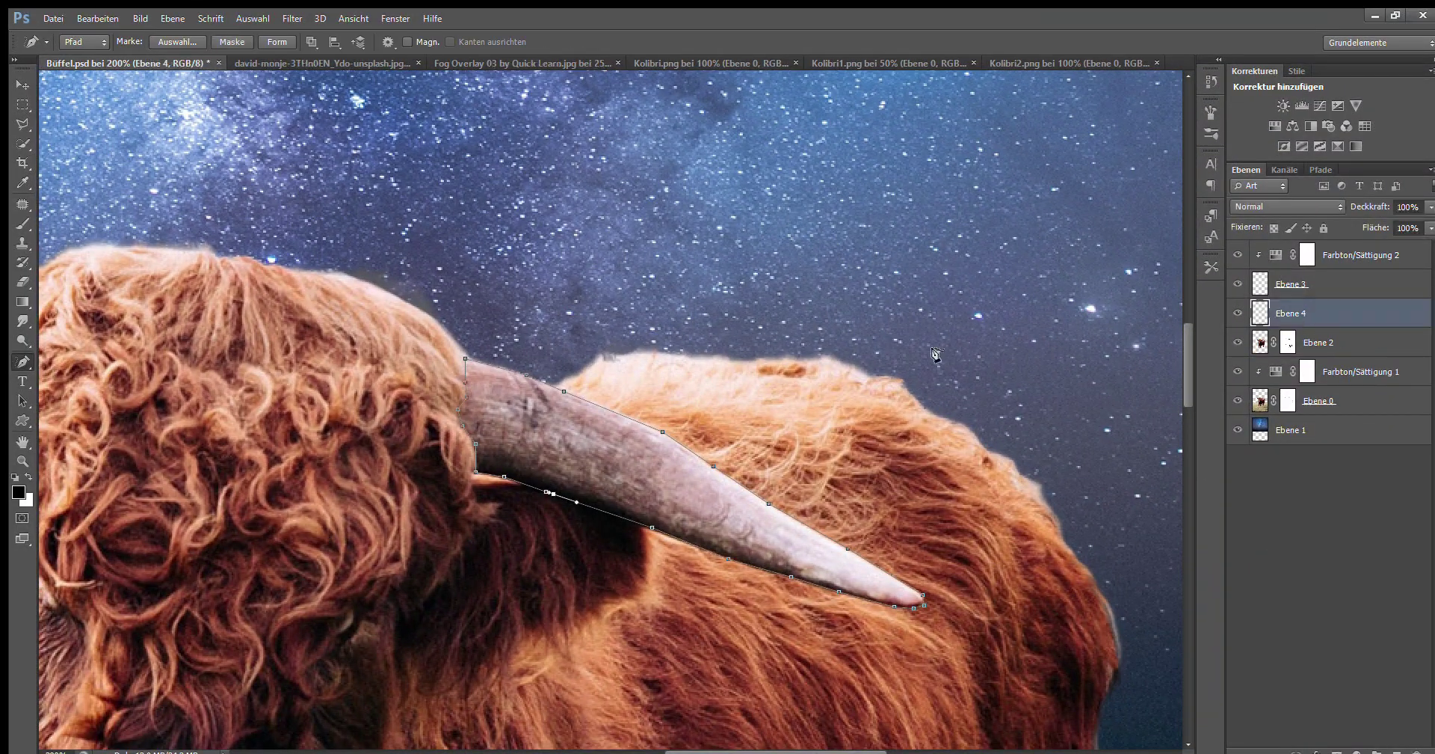
key(z)
alt+click(878, 344)
click(22, 361)
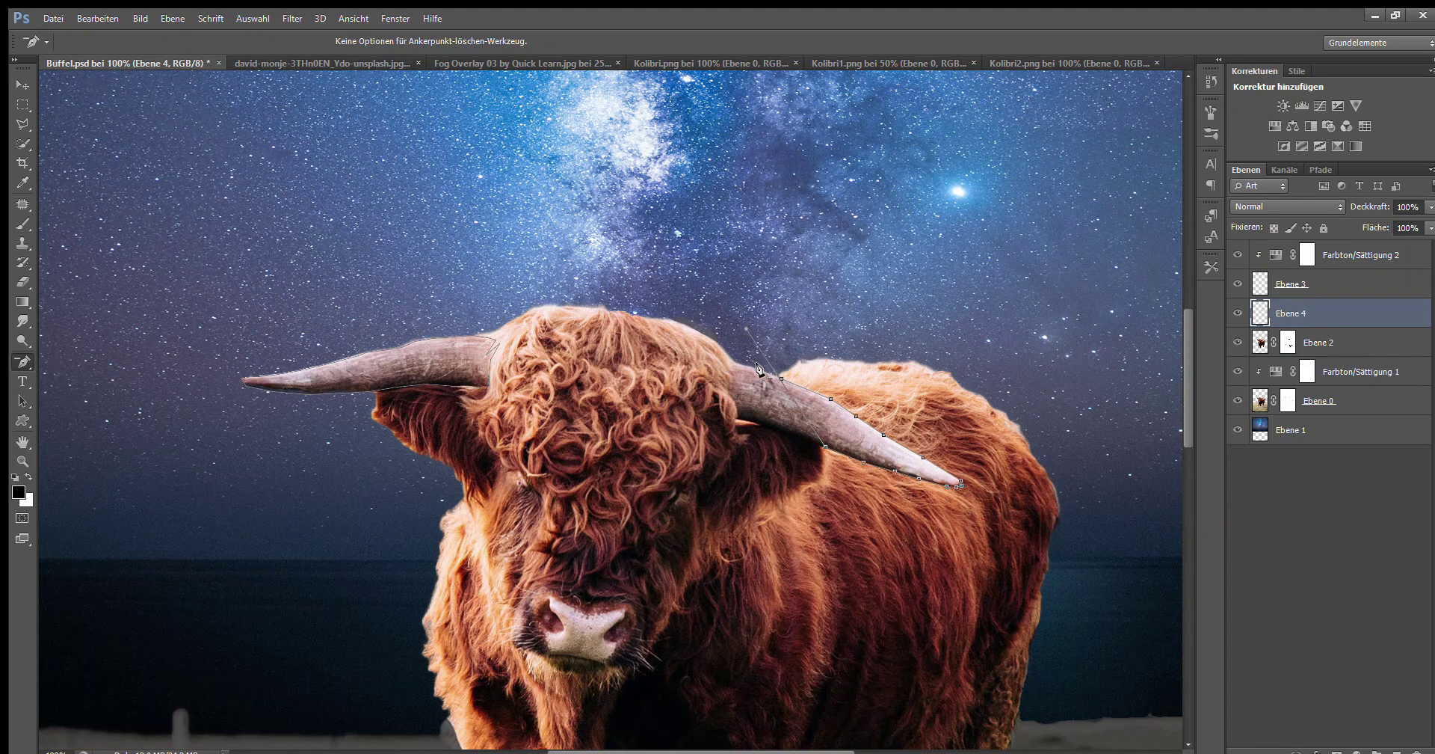
key(ctrl+Return)
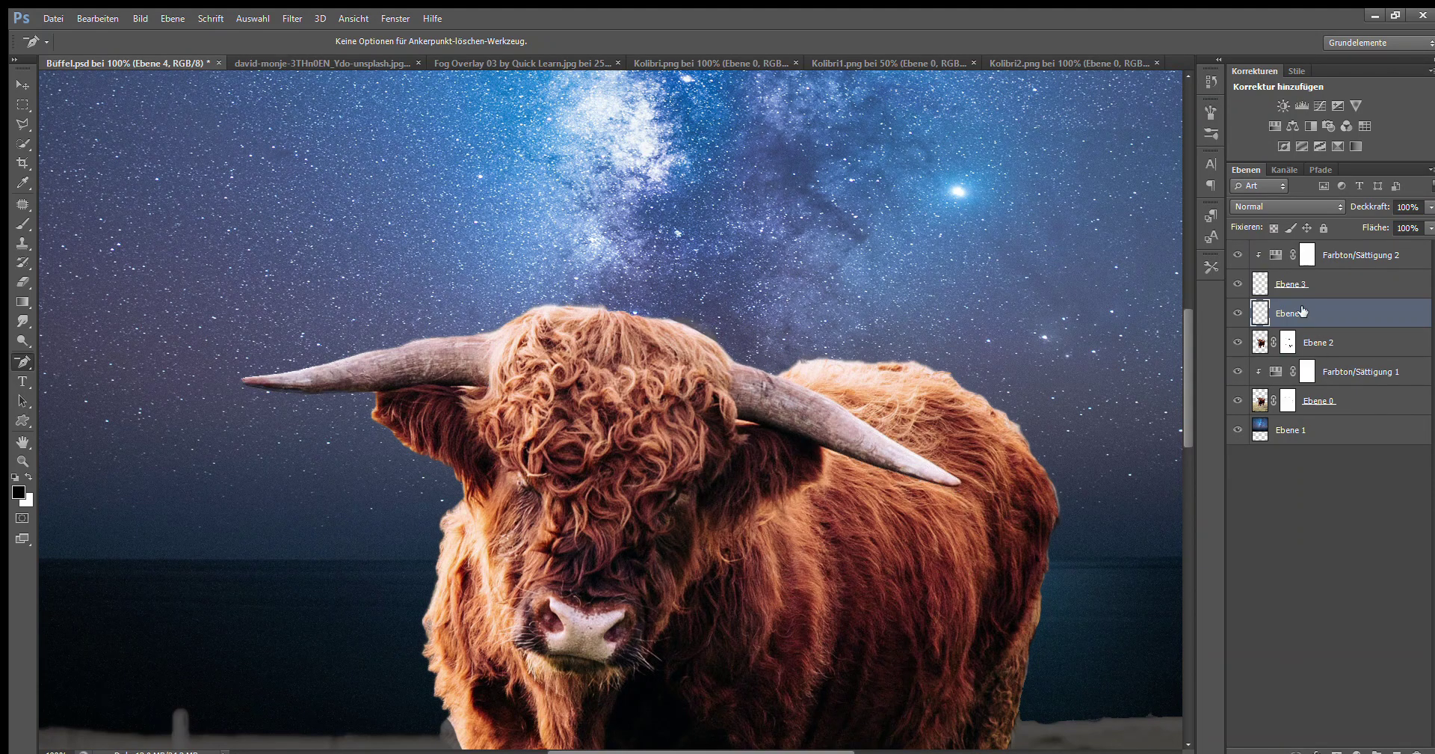
key(v)
key(ctrl+z)
- Rename the horn layers Horn links and Horn rechts, group them, and move Hue/Saturation below
click(1323, 277)
text(Horn links)
key(Tab)
text(Horn rechts)
key(Return)
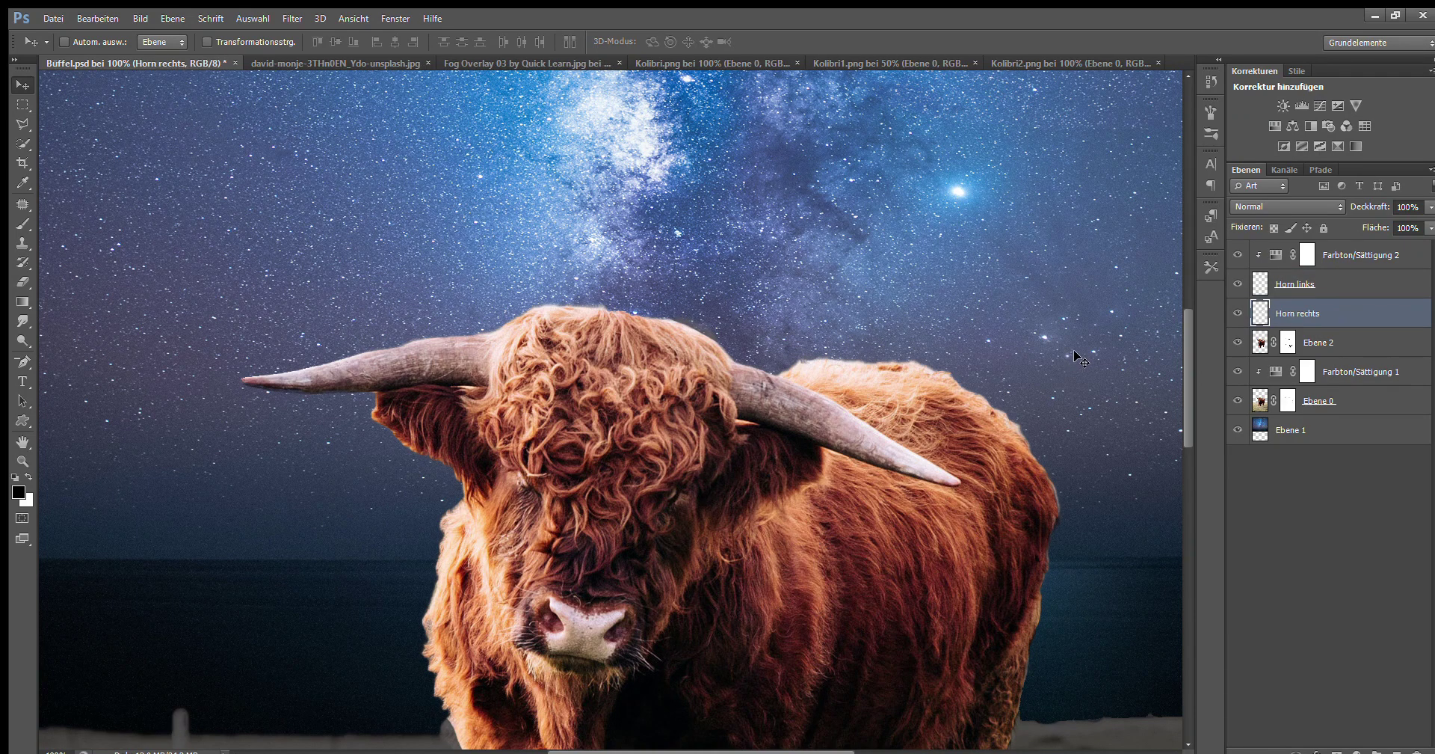
key(ctrl+g)
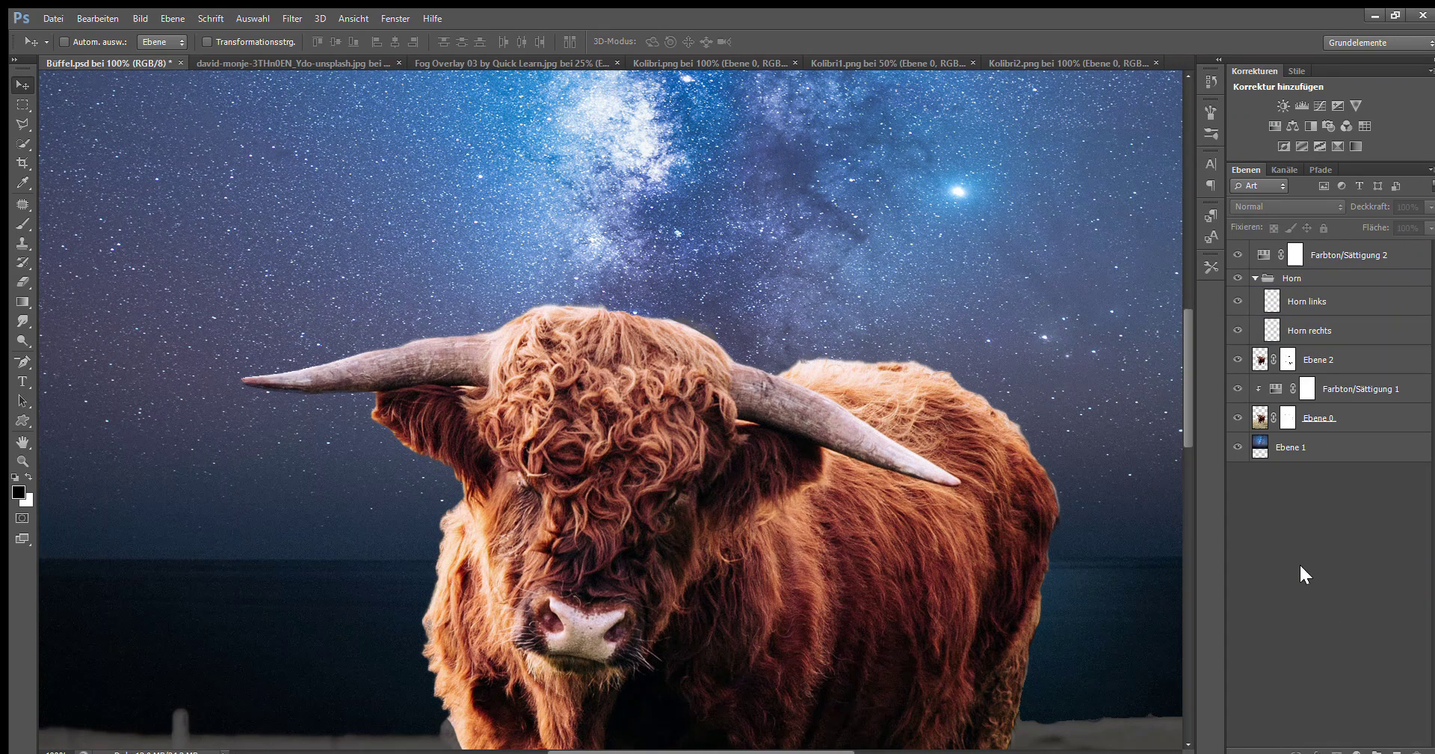
drag(1346, 254, 1330, 345)
- Clip Hue/Saturation to the bull copy; duplicate both horns, blur them, and set Linear Dodge (Add)
key(ctrl+alt+g)
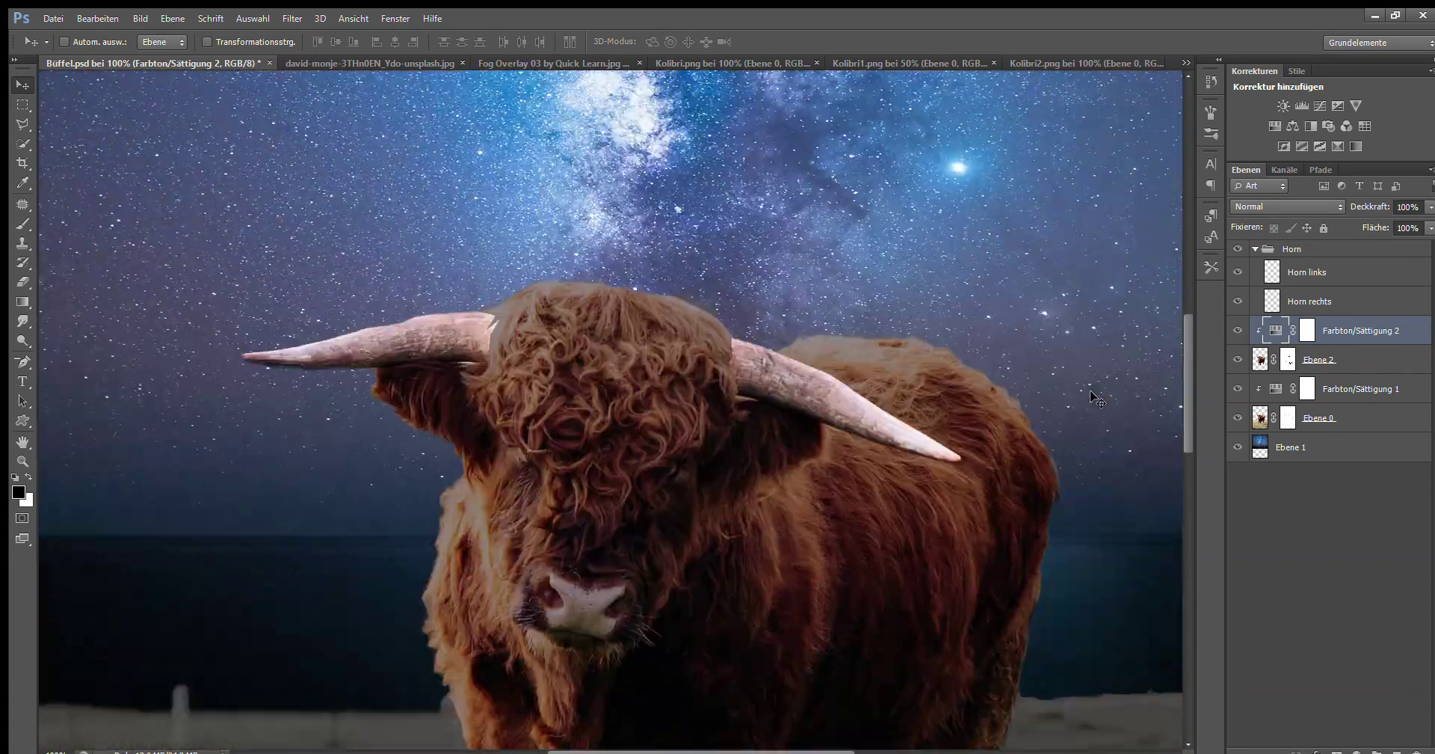
click(1306, 270)
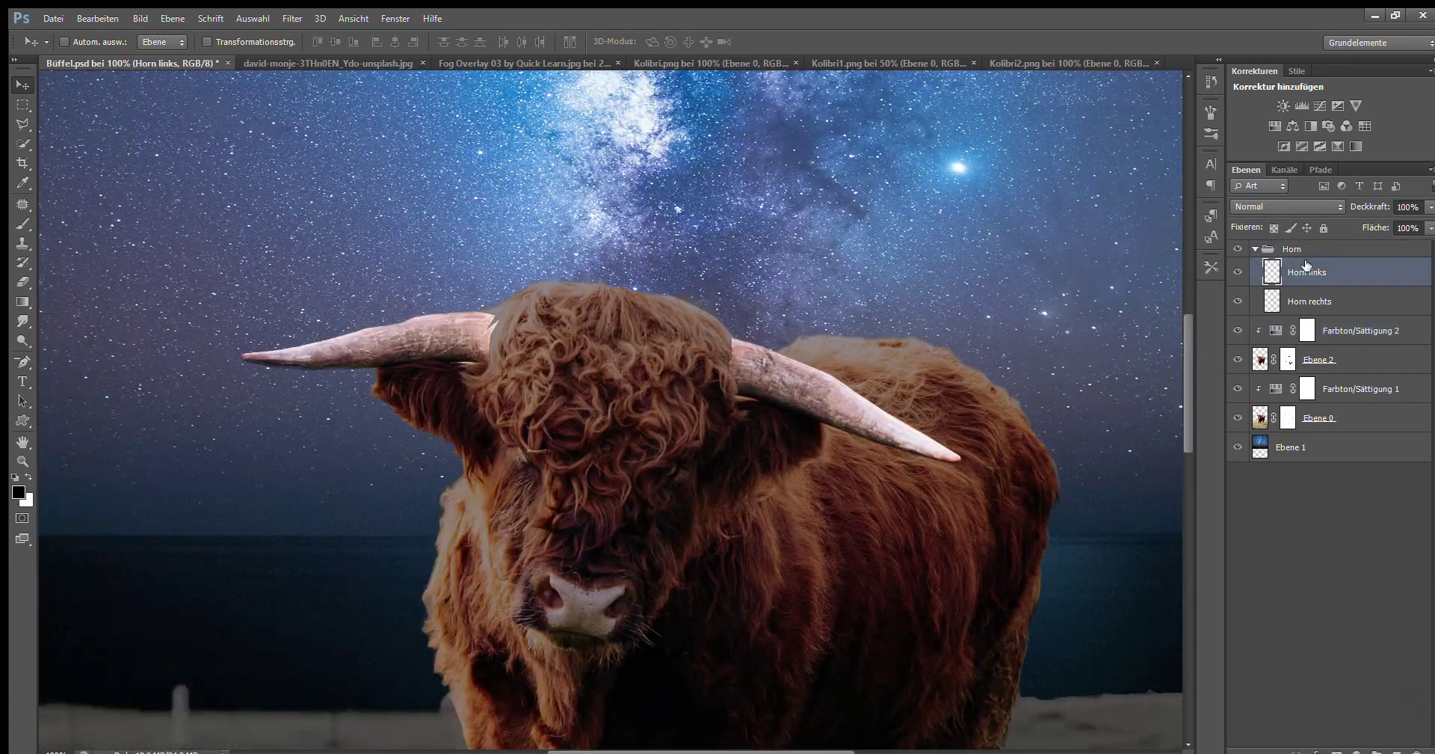
shift+click(1310, 301)
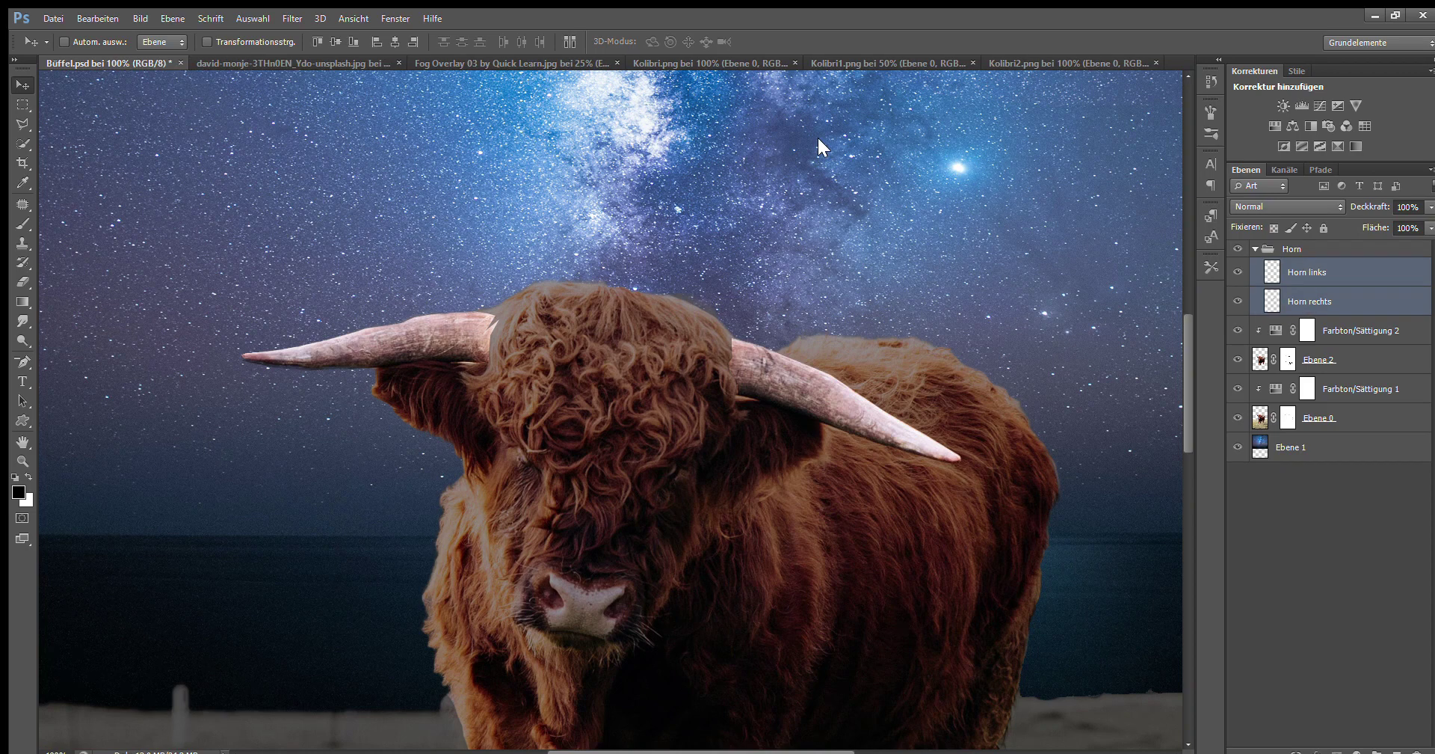
key(ctrl+j)
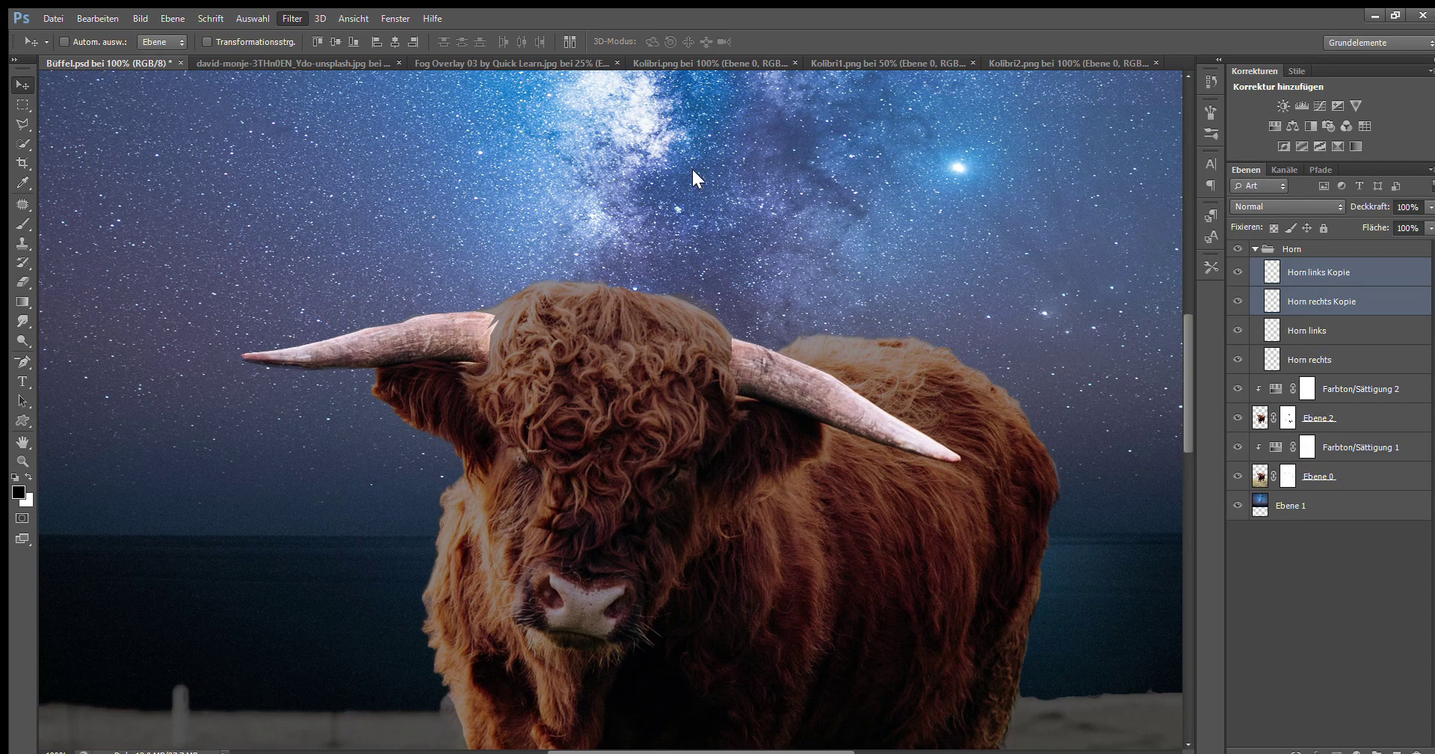
key(ctrl+f)
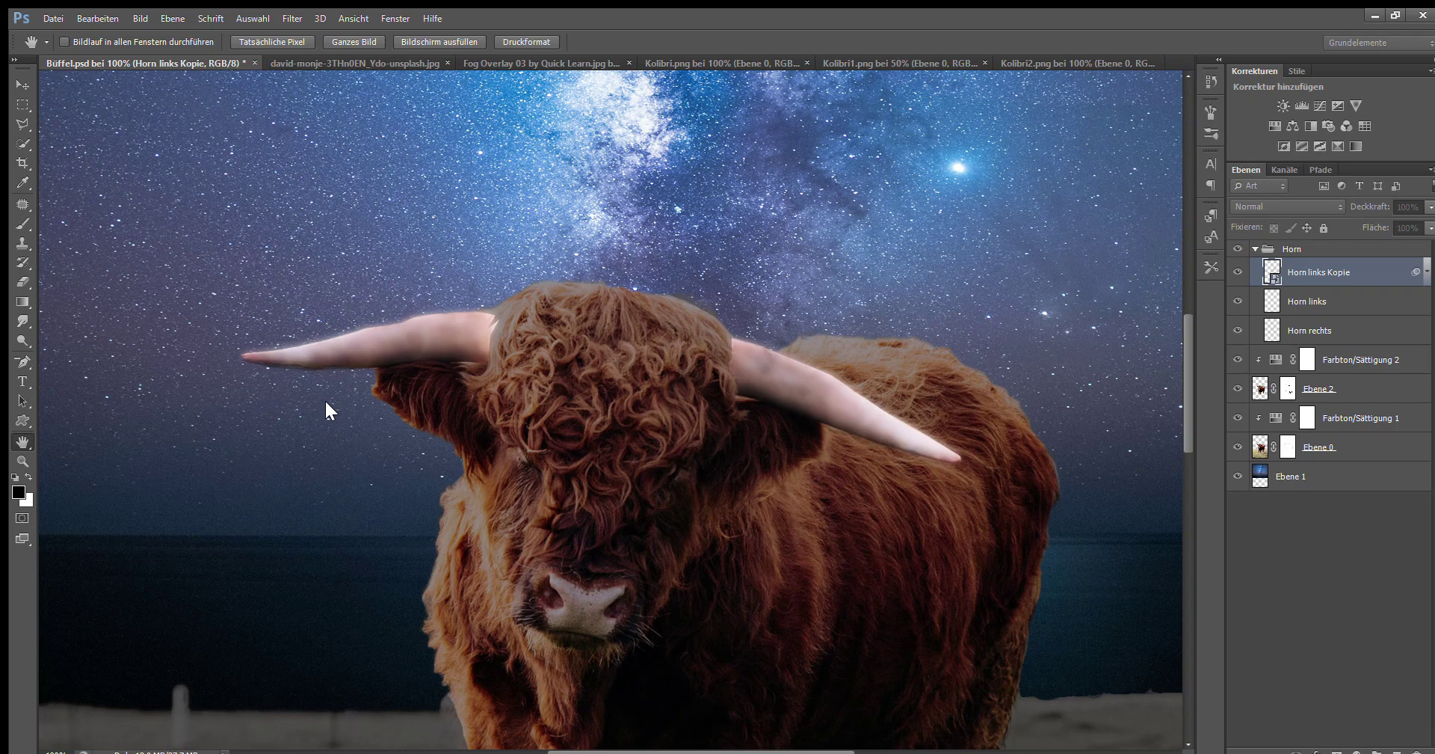
key(alt+shift+w)
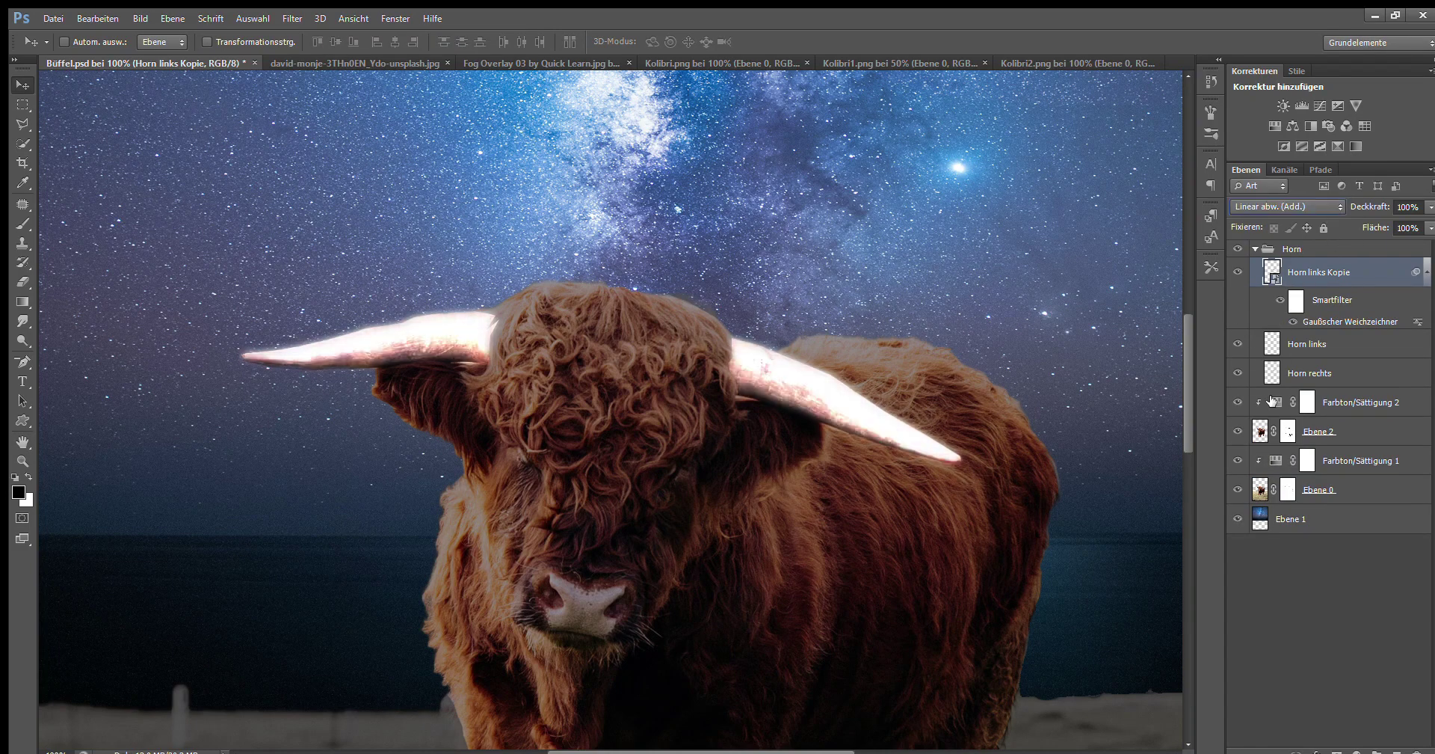
- Duplicate and re-blur the glow layer three more times, then clip a Hue/Saturation to the Horn group
key(ctrl+j)
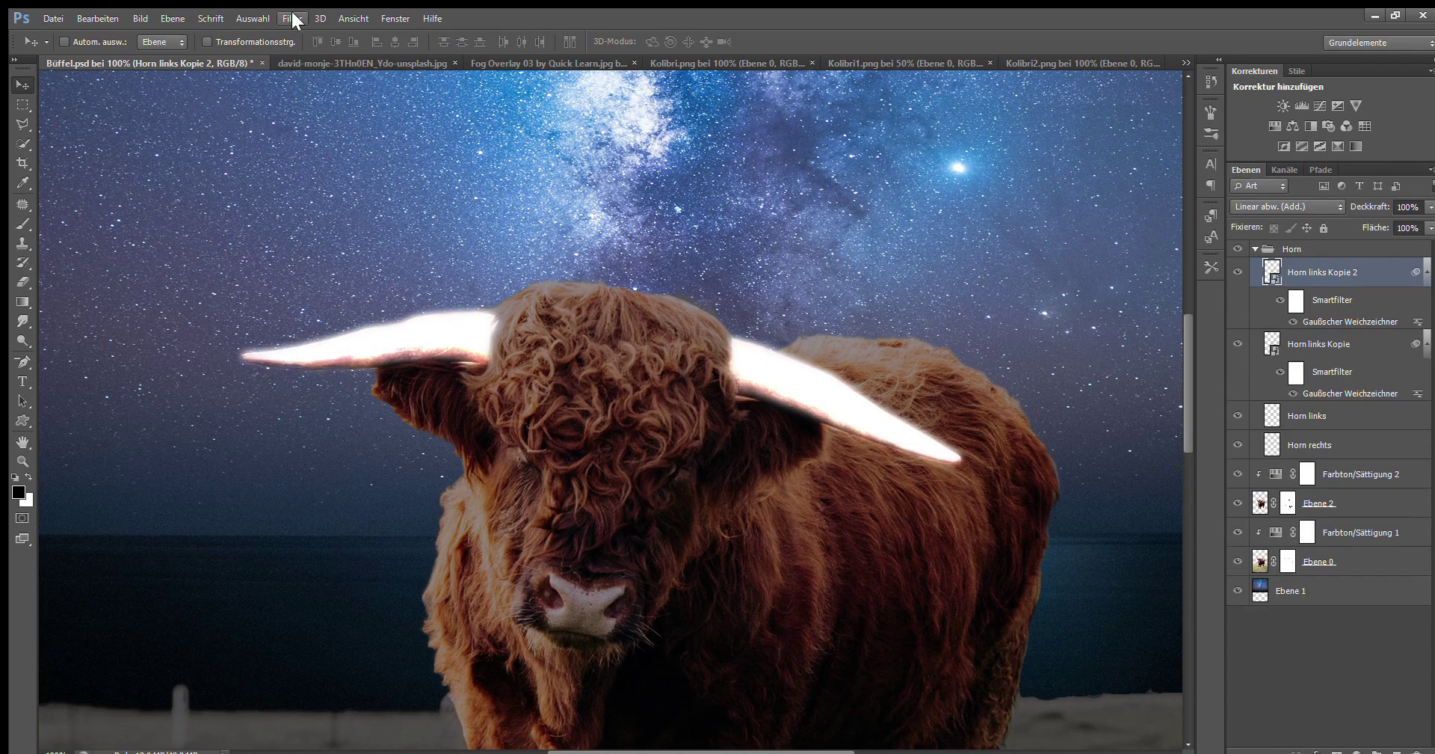
key(ctrl+f)
key(v)
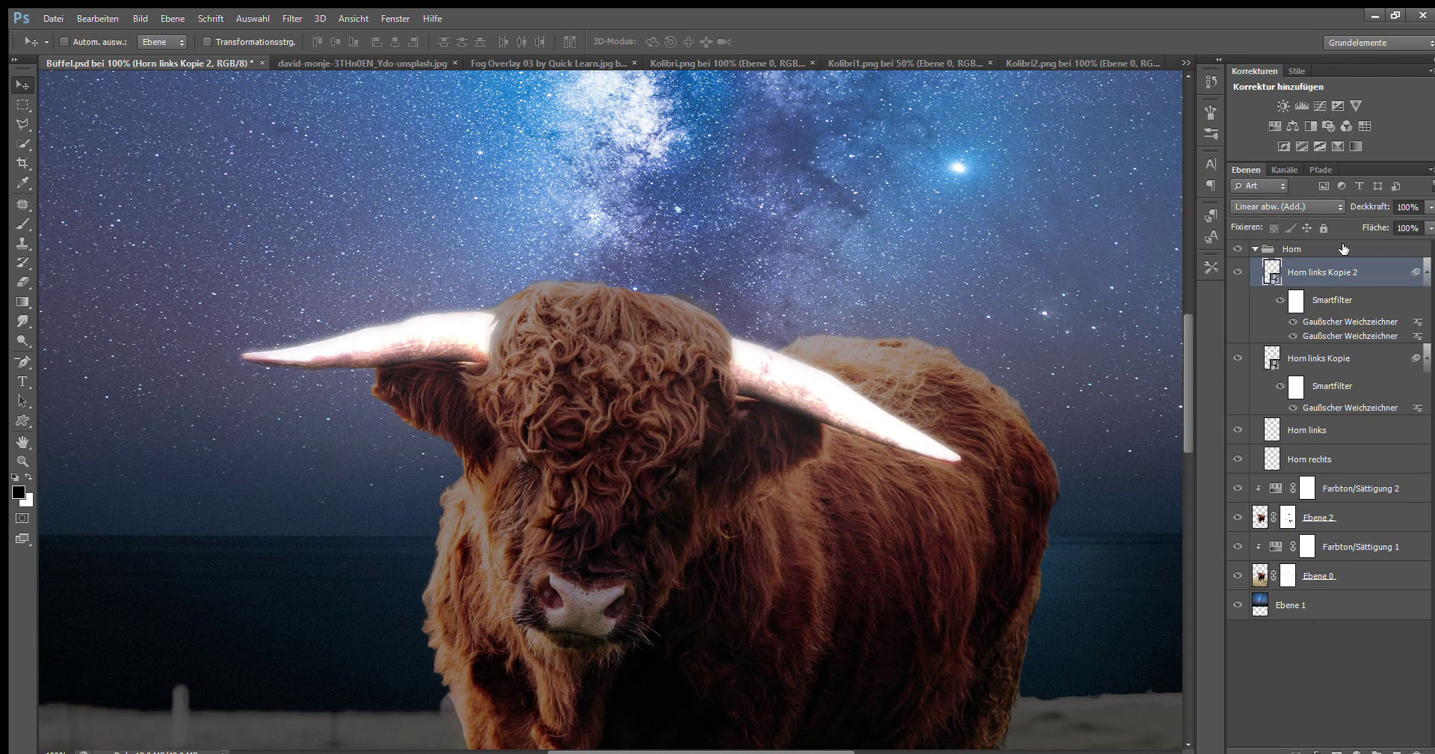
key(ctrl+j)
key(ctrl+f)
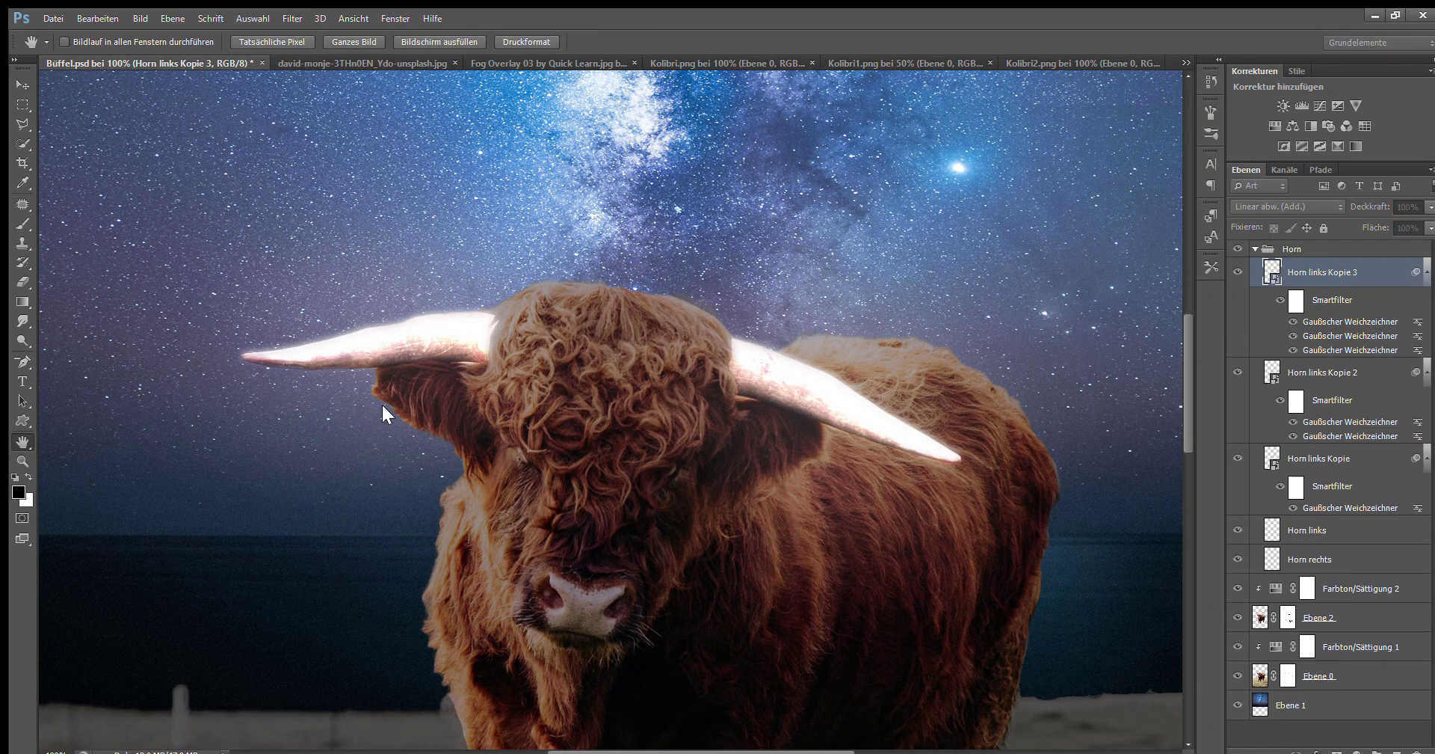
key(ctrl+j)
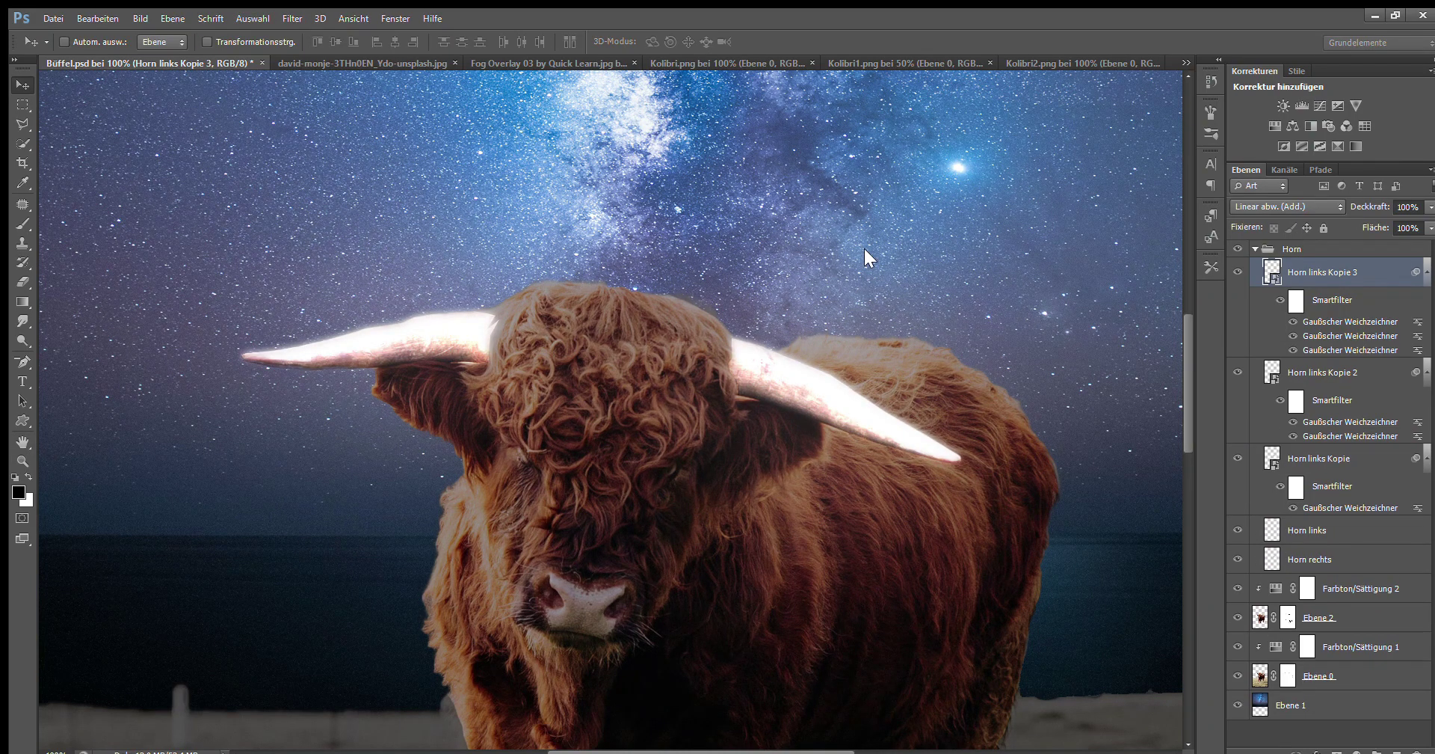
key(ctrl+f)
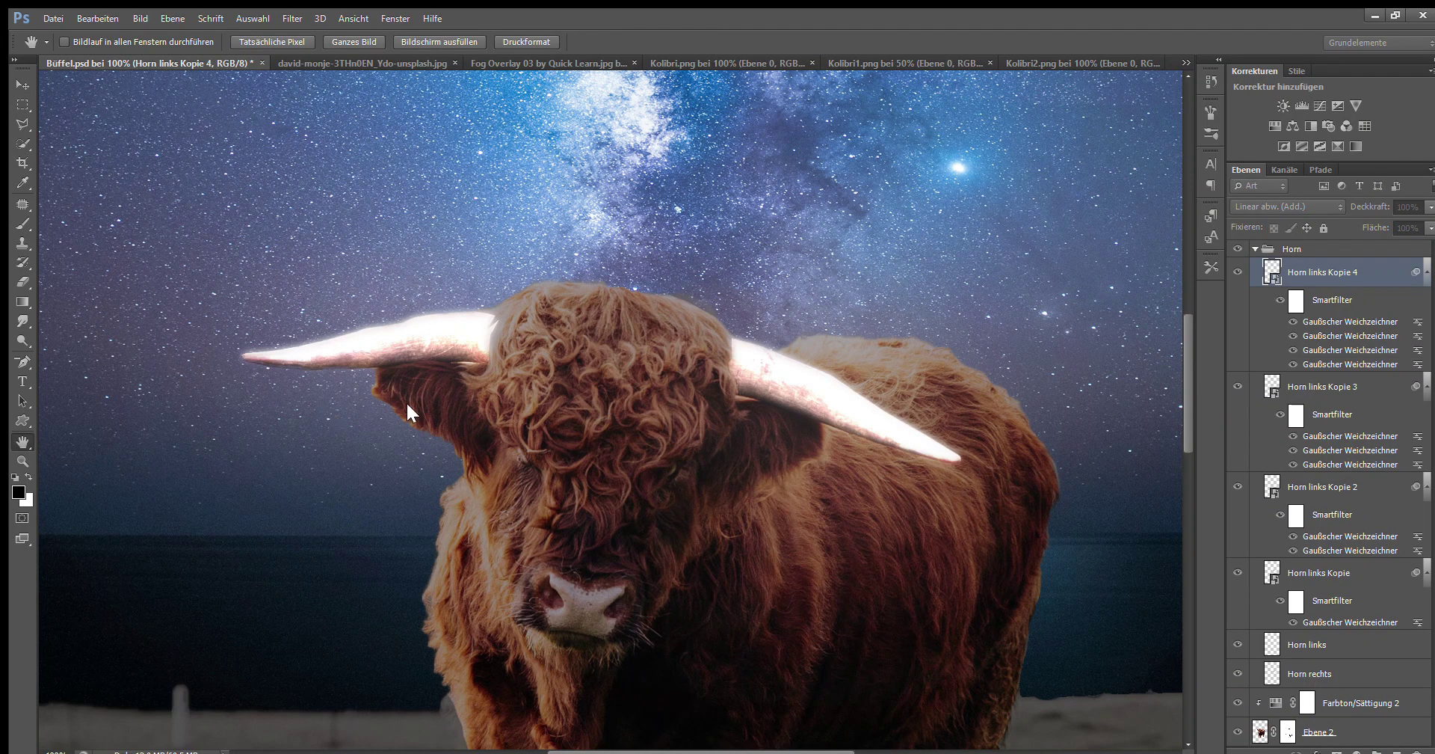
click(1256, 249)
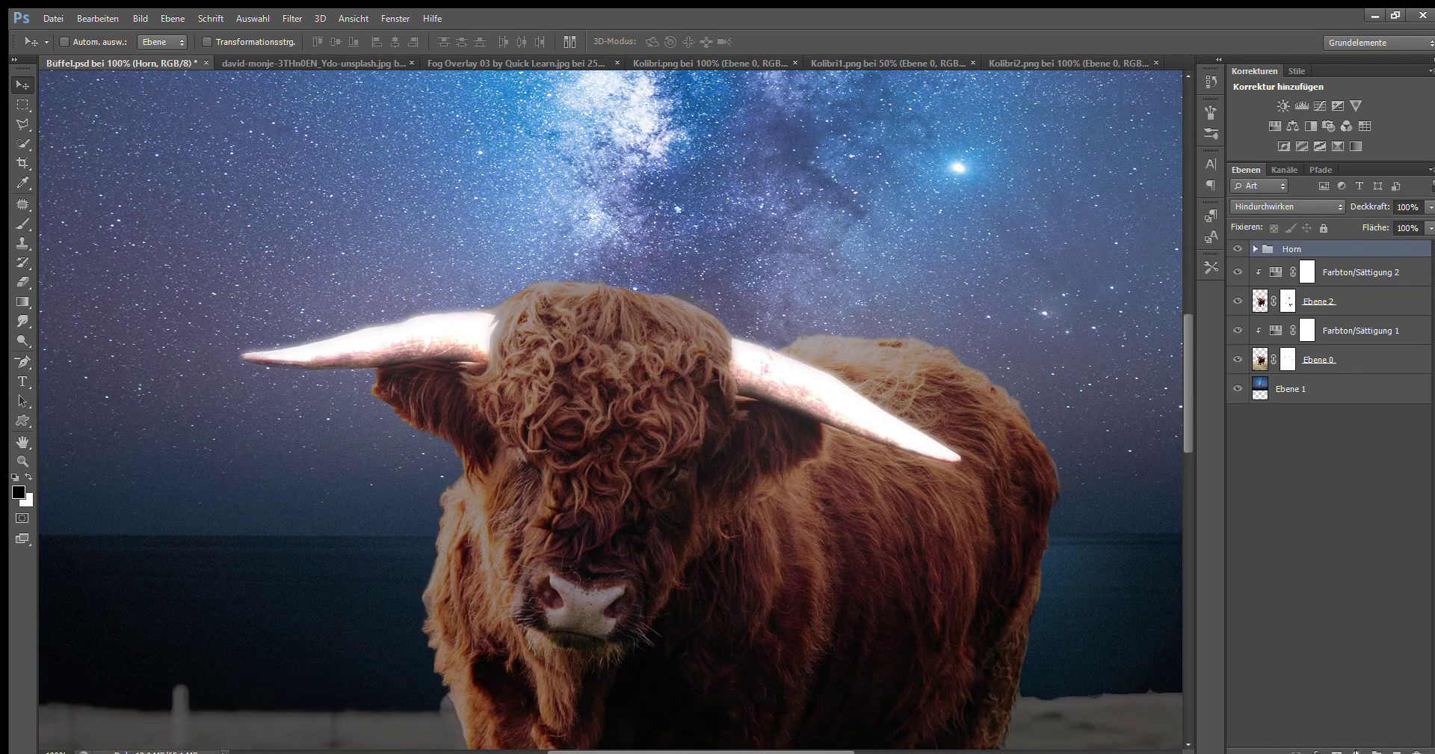
key(ctrl+u)
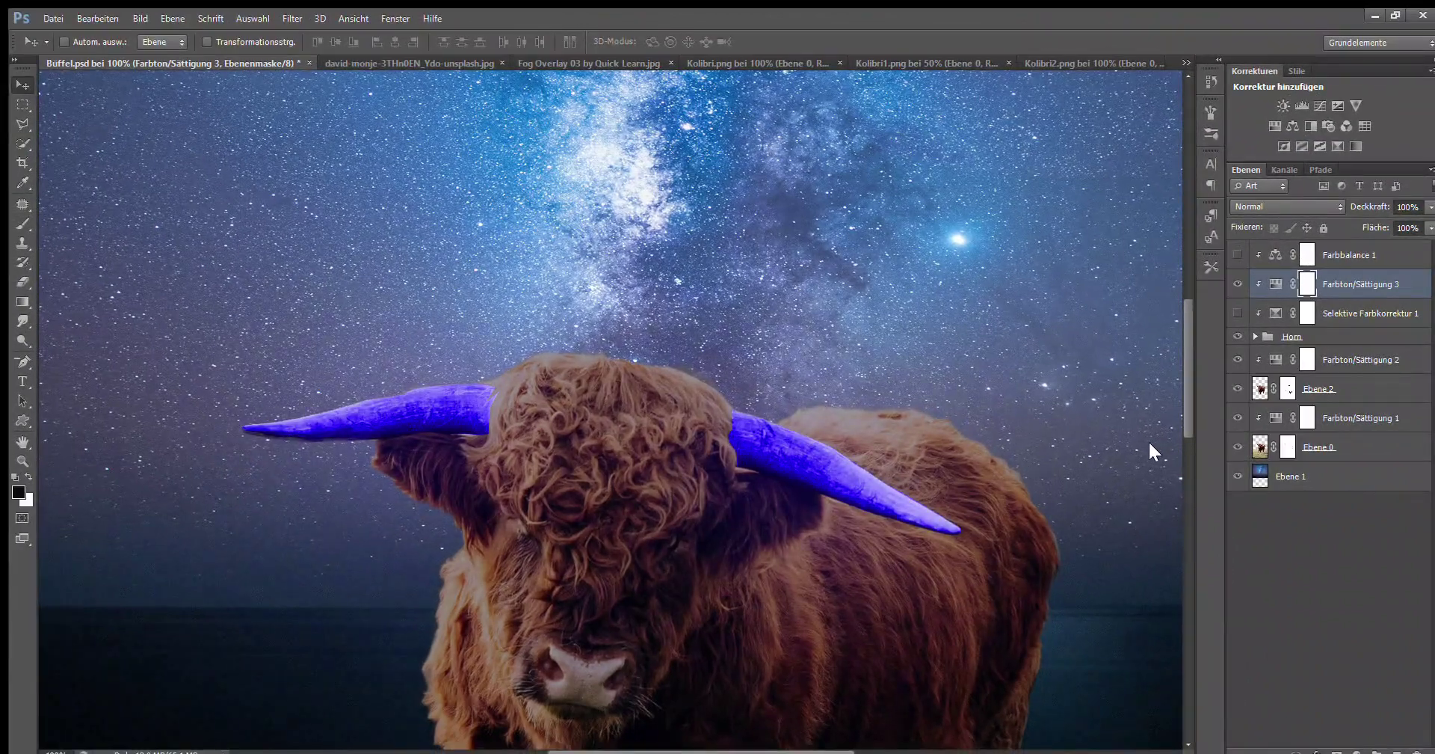
- Duplicate the blurred Horn links Kopie 2 layer twice for a stronger horn glow
click(1254, 337)
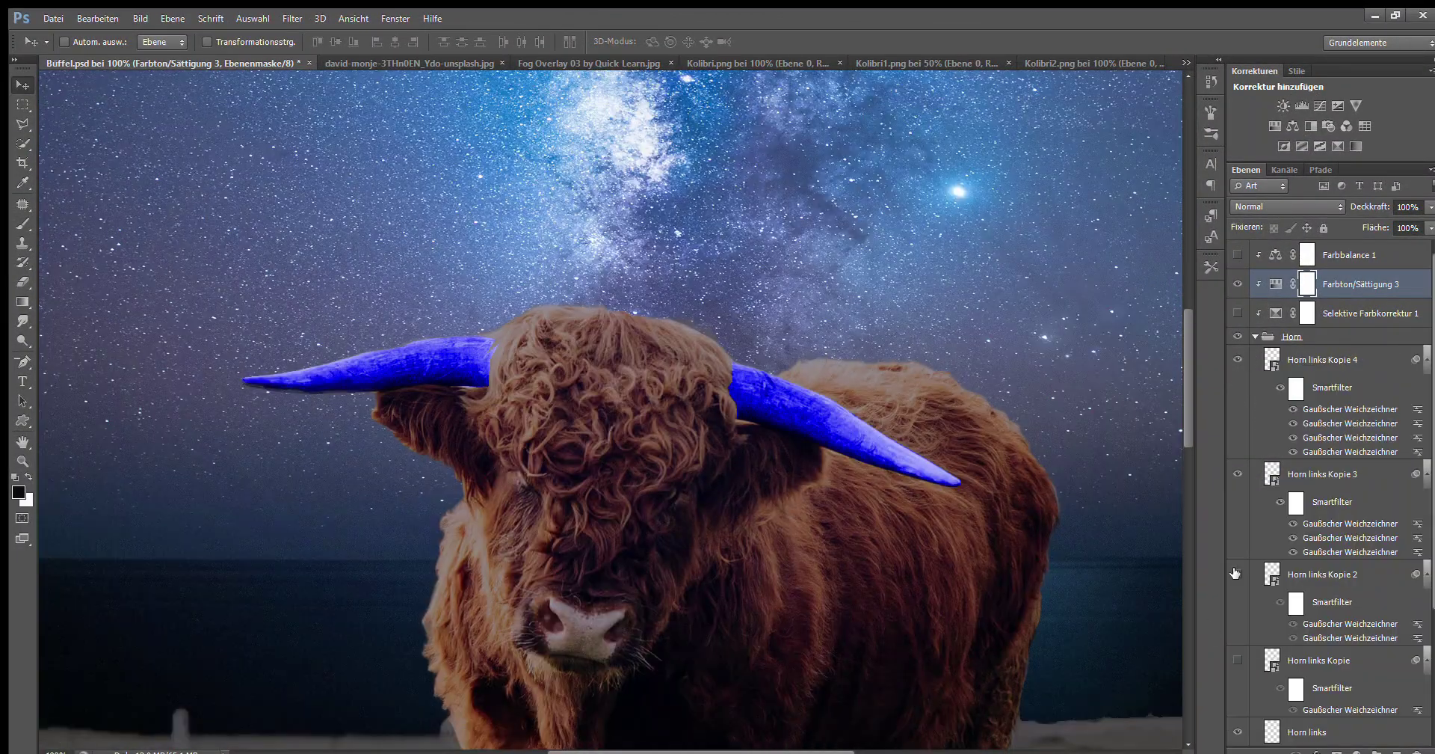
click(1323, 574)
key(ctrl+j)
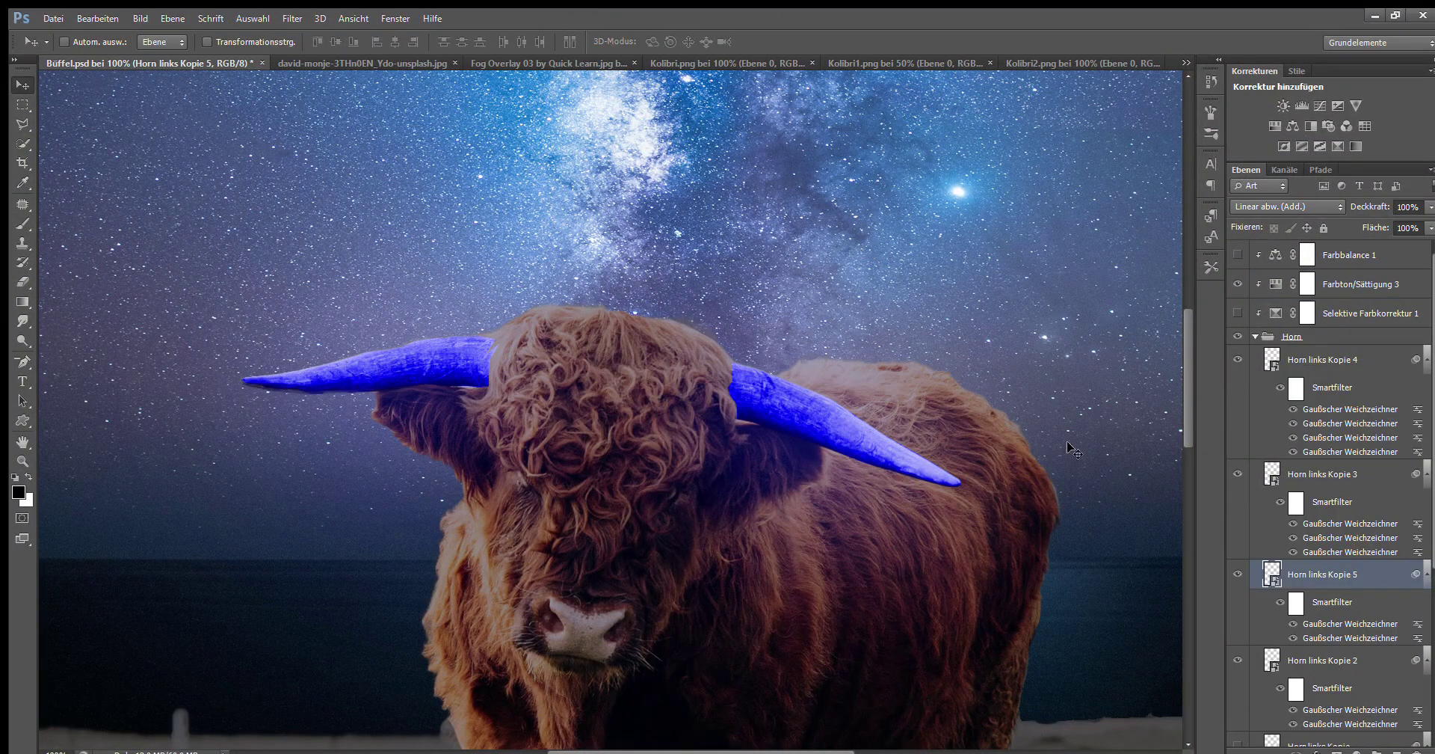
key(ctrl+j)
scroll(1093, 320, down, 1)
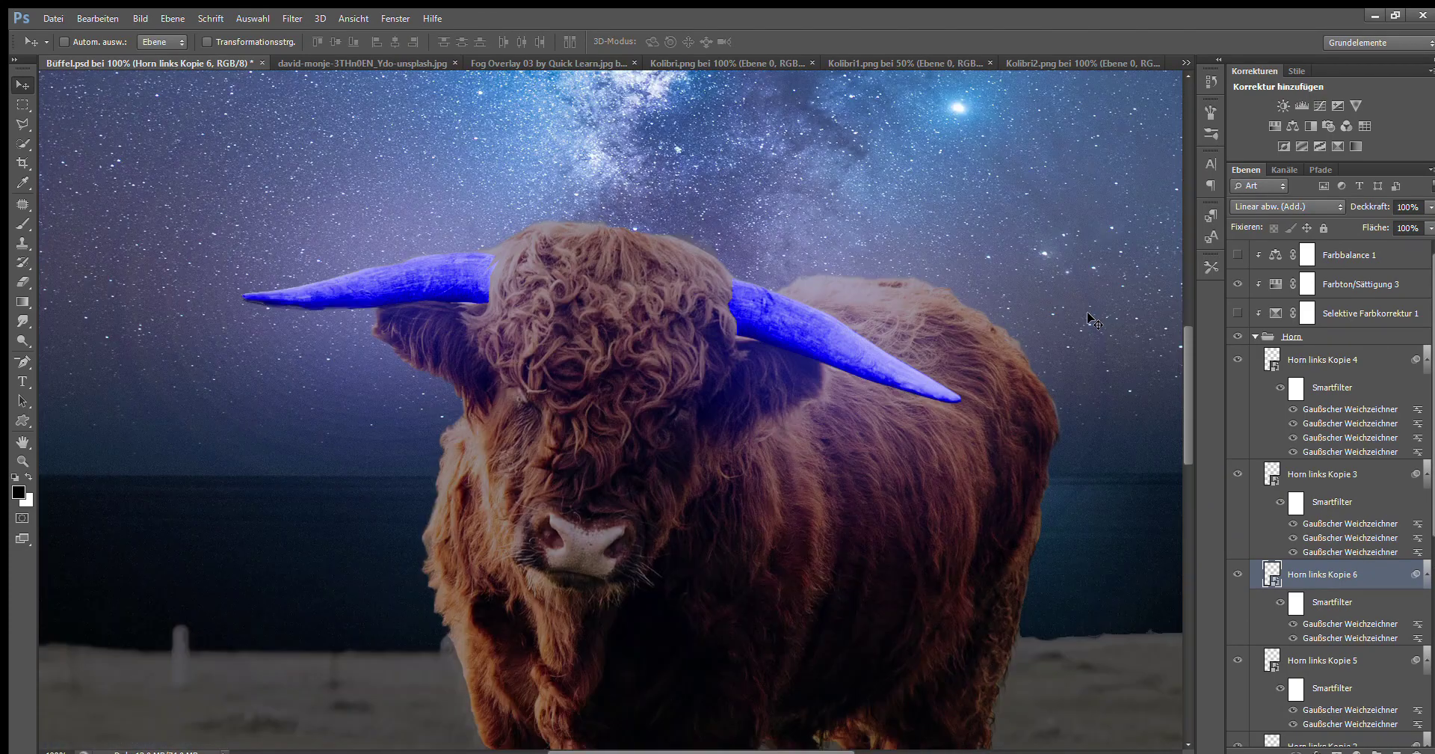
scroll(1093, 320, up, 2)
- Collapse the Horn group and delete the Farbbalance 1 adjustment layer
key(z)
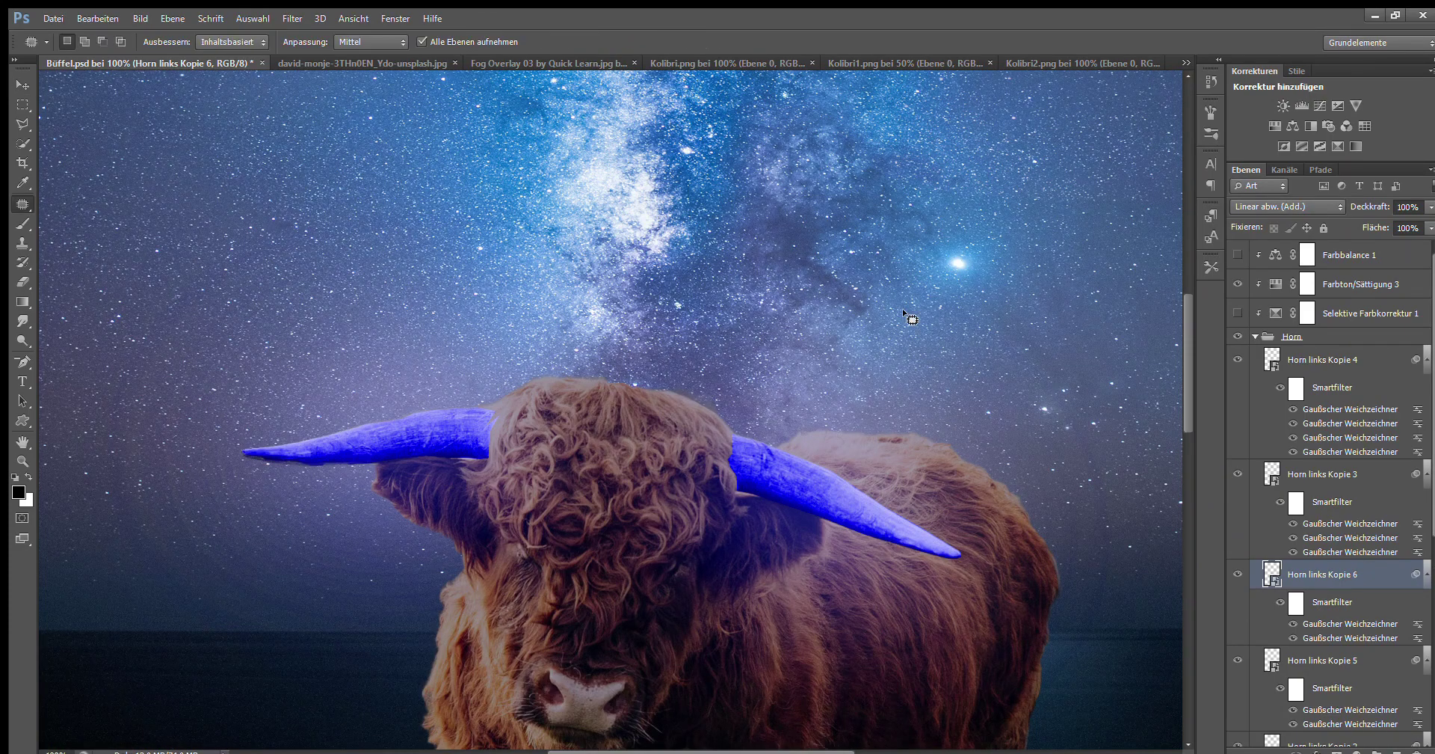
key(ctrl+0)
click(1255, 336)
click(1023, 429)
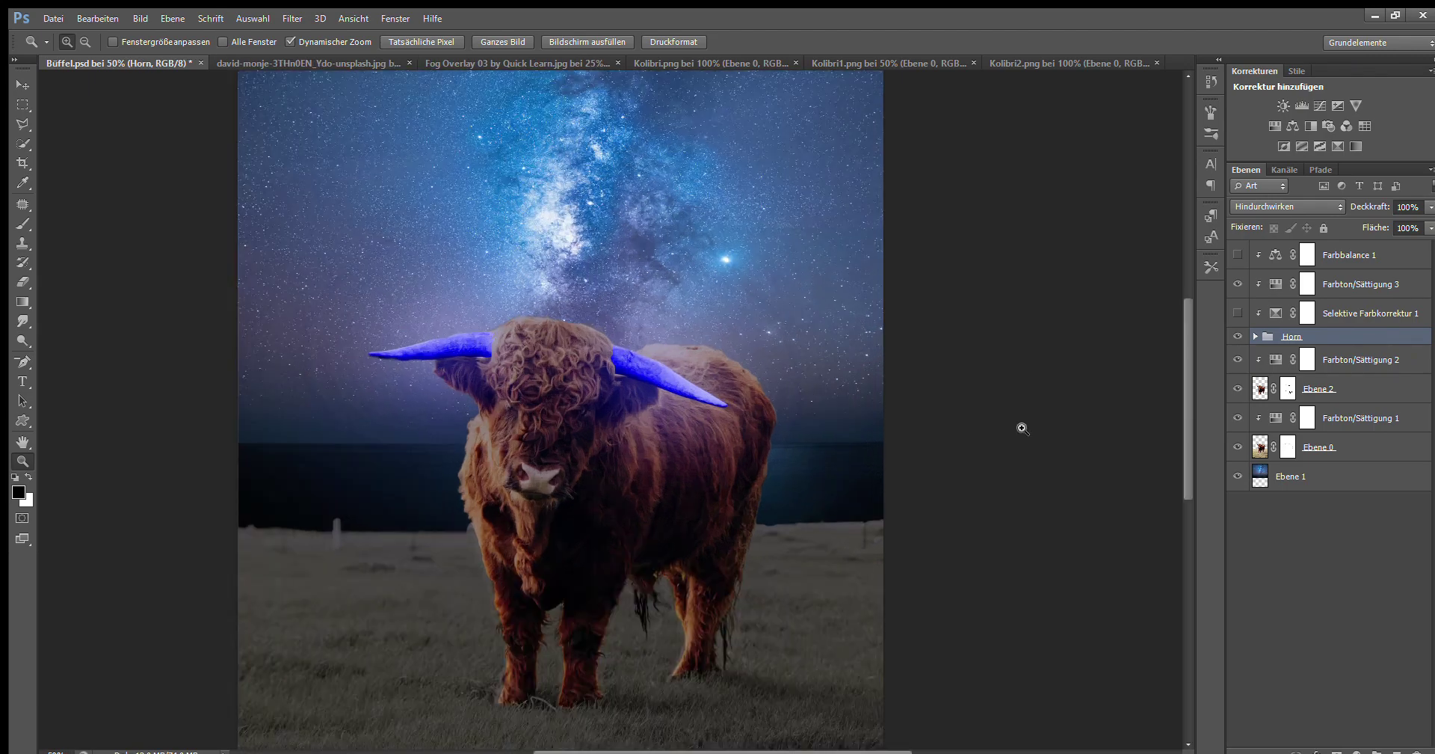
click(1245, 255)
key(Delete)
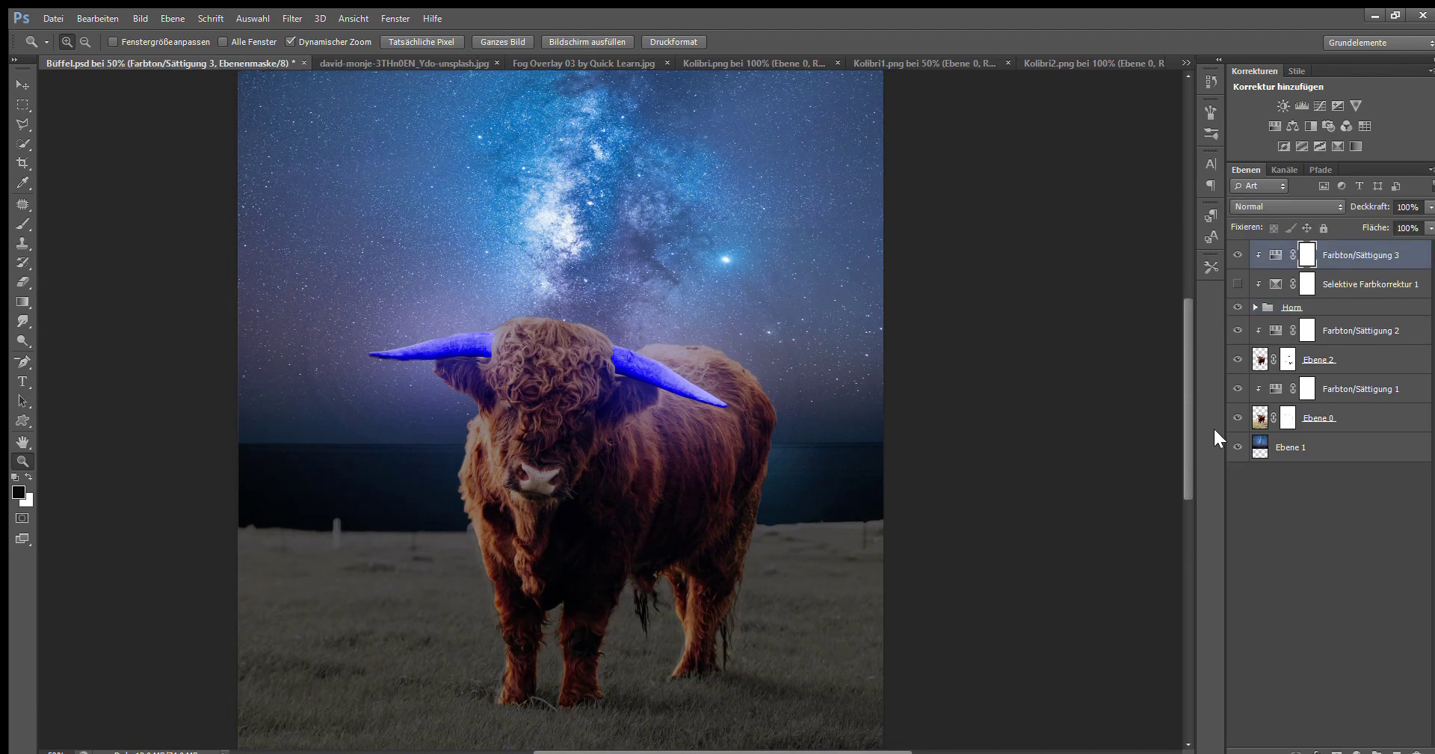
key(alt+bracketleft)
key(alt+bracketleft)
key(alt+bracketleft)
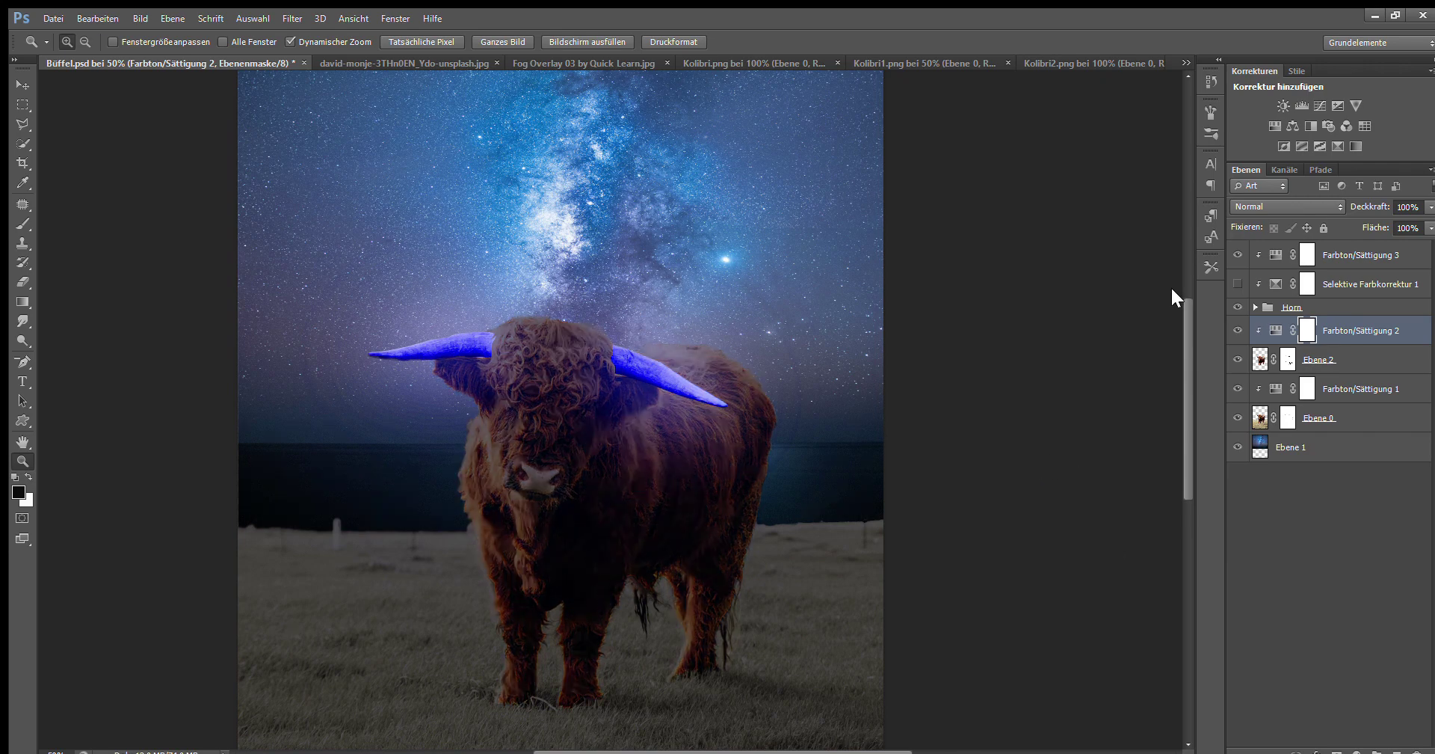
- Paint the Farbton/Sättigung 2 mask over the bull's head, shoulder and ear, then add a Selective Color adjustment
key(b)
mouse_move(524, 337)
mouse_down()
mouse_move(558, 423)
mouse_move(921, 328)
mouse_up()
key(ctrl+alt+z)
key(ctrl+alt+z)
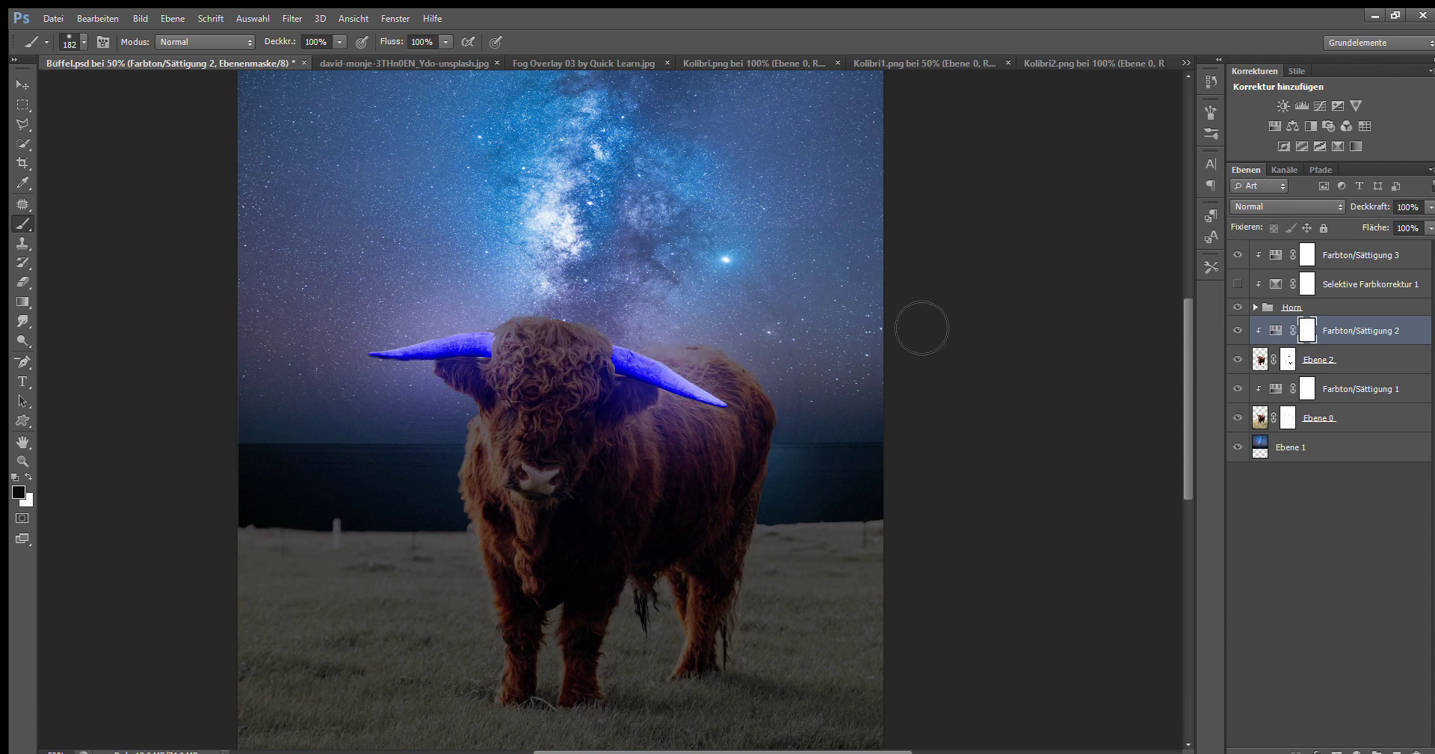
mouse_move(471, 374)
mouse_down()
mouse_move(646, 416)
mouse_move(717, 503)
mouse_up()
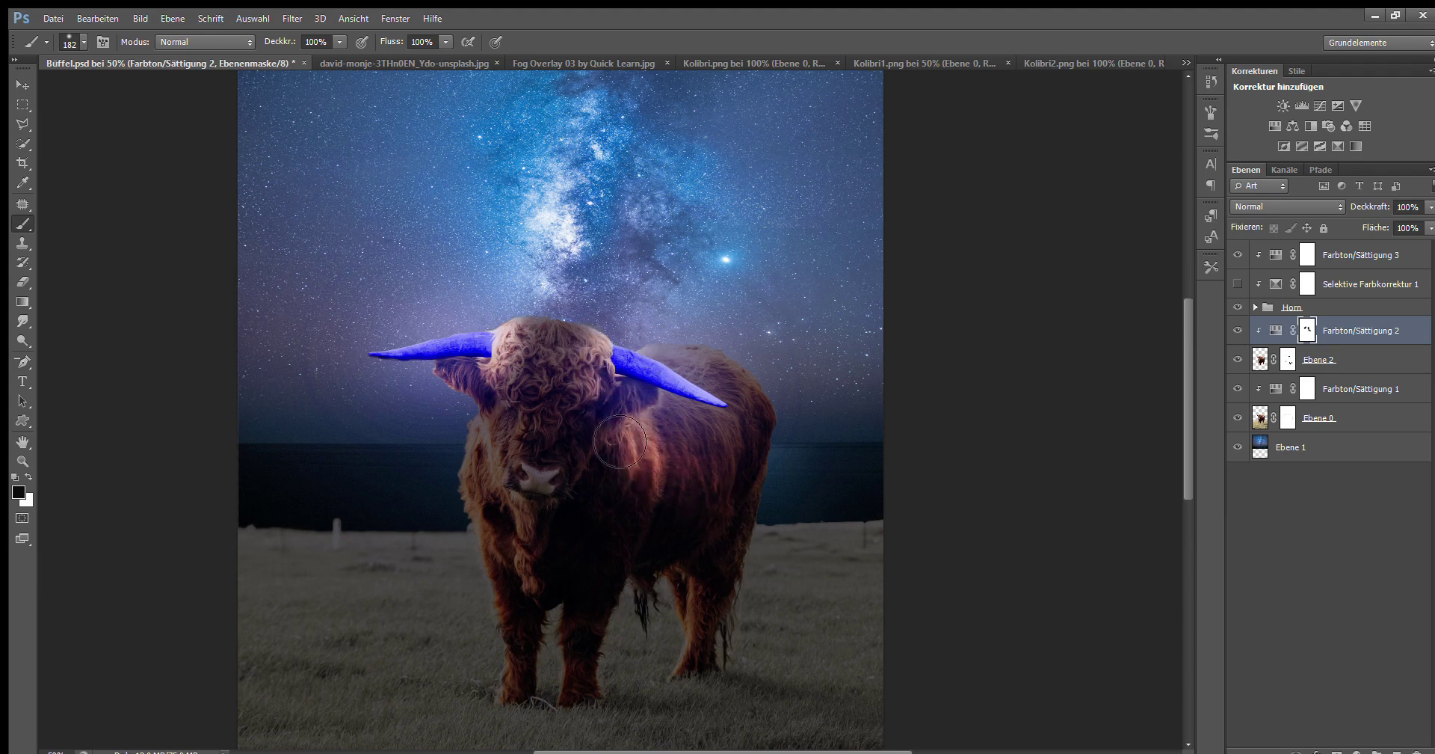
drag(591, 418, 613, 437)
drag(508, 448, 492, 380)
drag(1255, 359, 1255, 355)
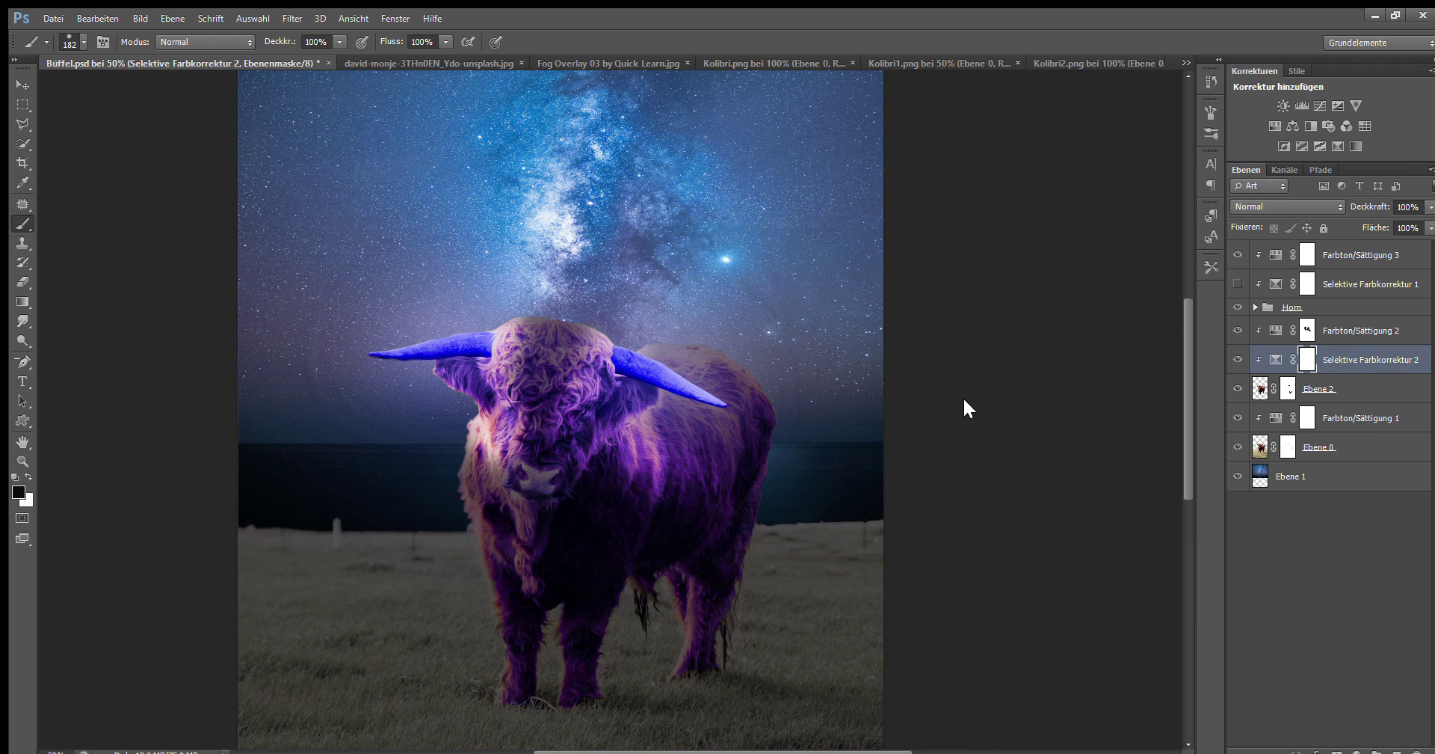
- Invert the Selektive Farbkorrektur 2 mask and paint white over the bull's head, shoulder and cheek
key(ctrl+i)
key(x)
drag(490, 363, 516, 411)
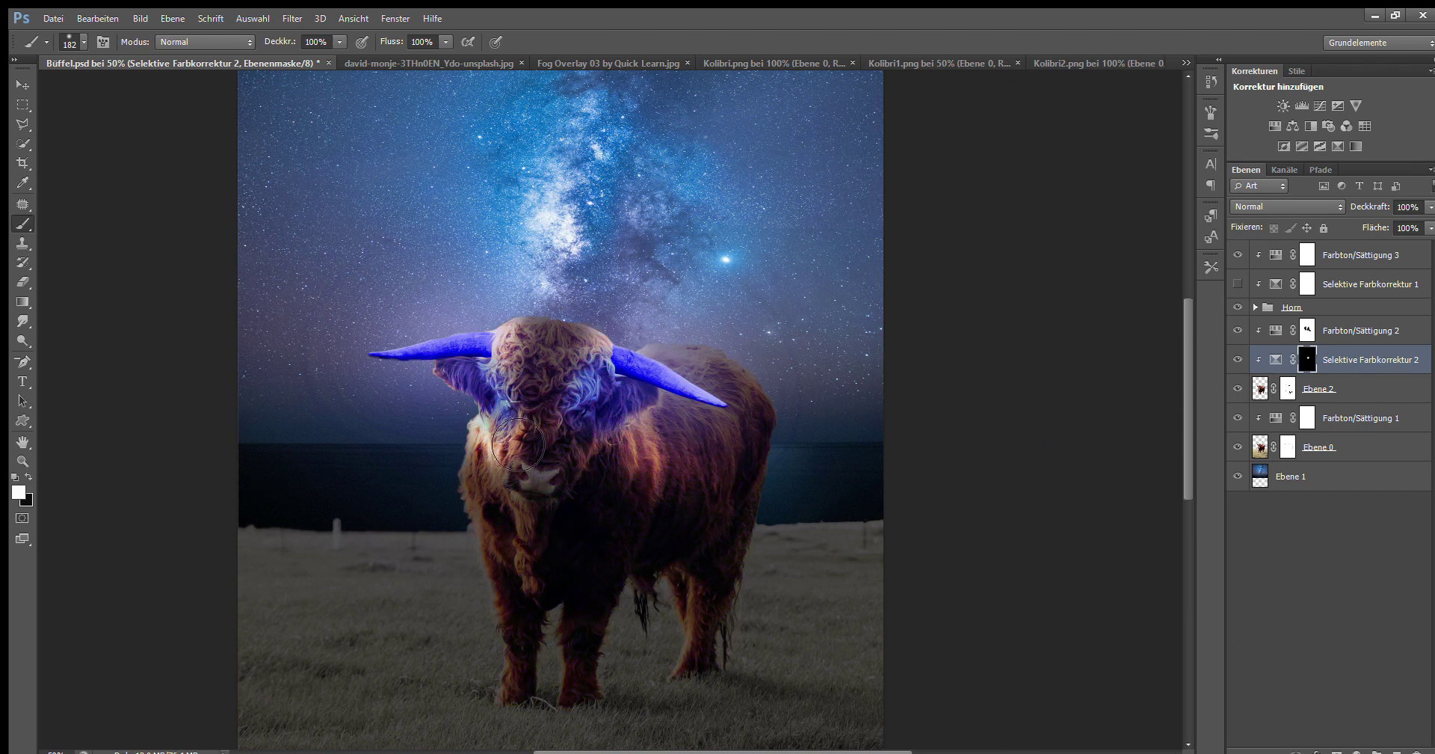
drag(609, 351, 518, 384)
- Swap the brush colours and lower the brush opacity to 32% for subtler strokes
key(x)
key(x)
key(6)
key(1)
key(0)
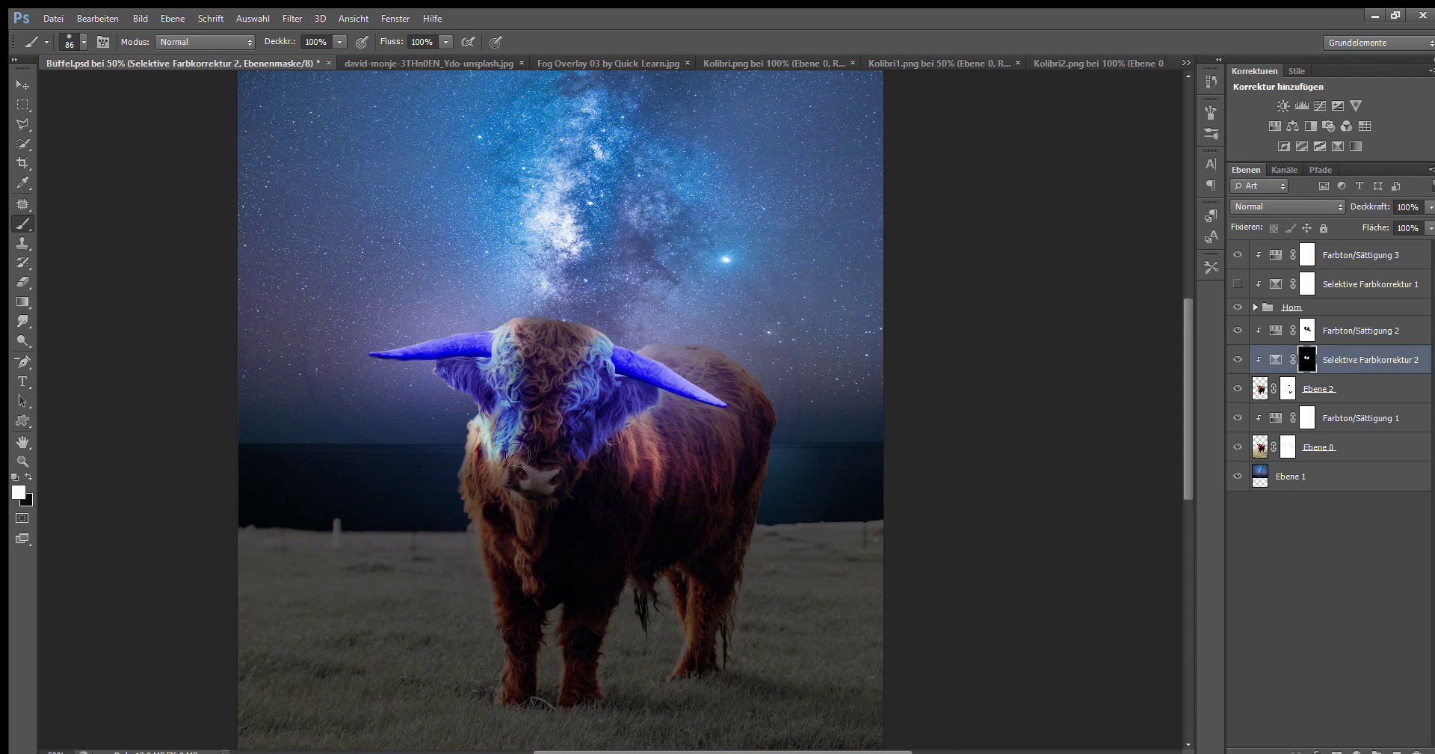
key(6)
key(3)
key(x)
key(3)
key(2)
- Paint white at 100% opacity on the Farbton/Sättigung 2 mask over the body and left cheek
click(1269, 330)
click(1307, 329)
key(0)
key(x)
mouse_move(667, 456)
mouse_down()
mouse_move(643, 426)
mouse_move(661, 497)
mouse_up()
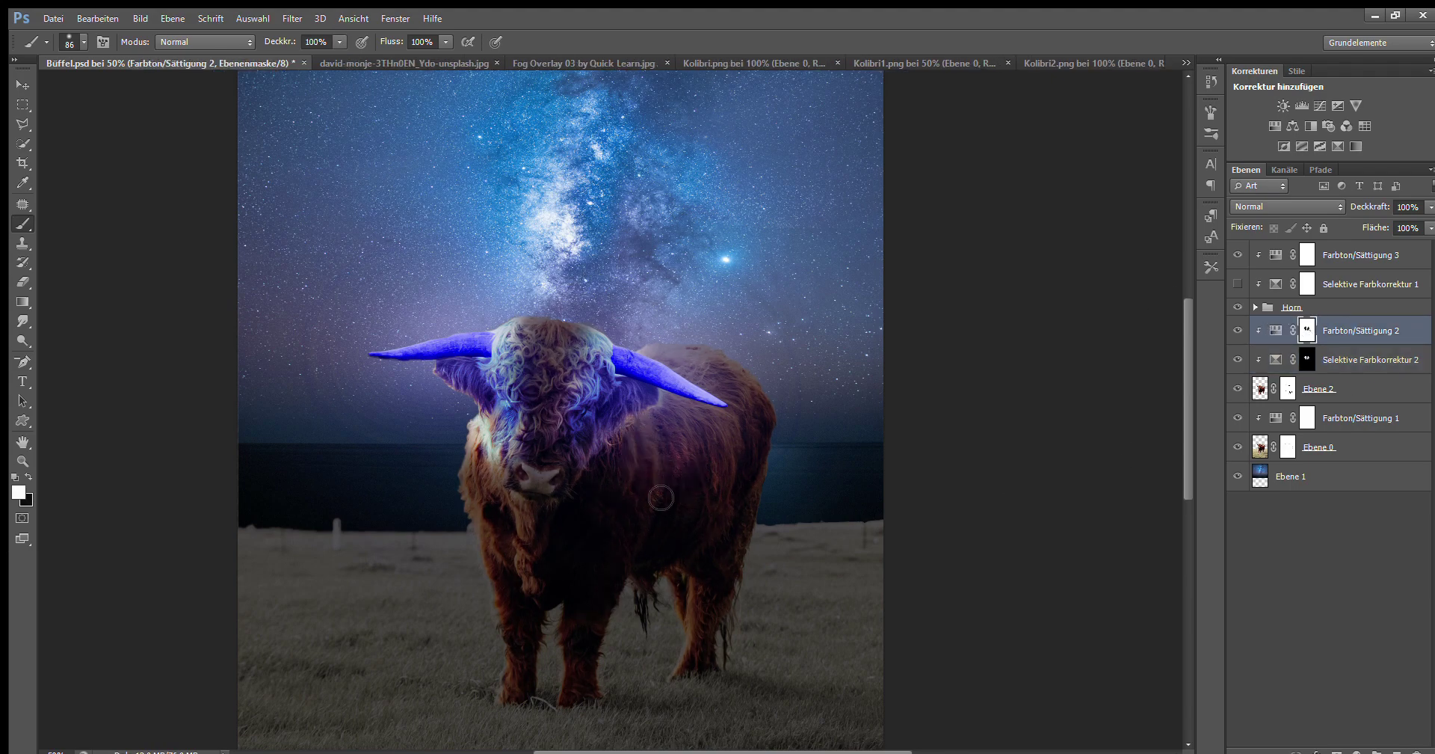
drag(482, 459, 486, 430)
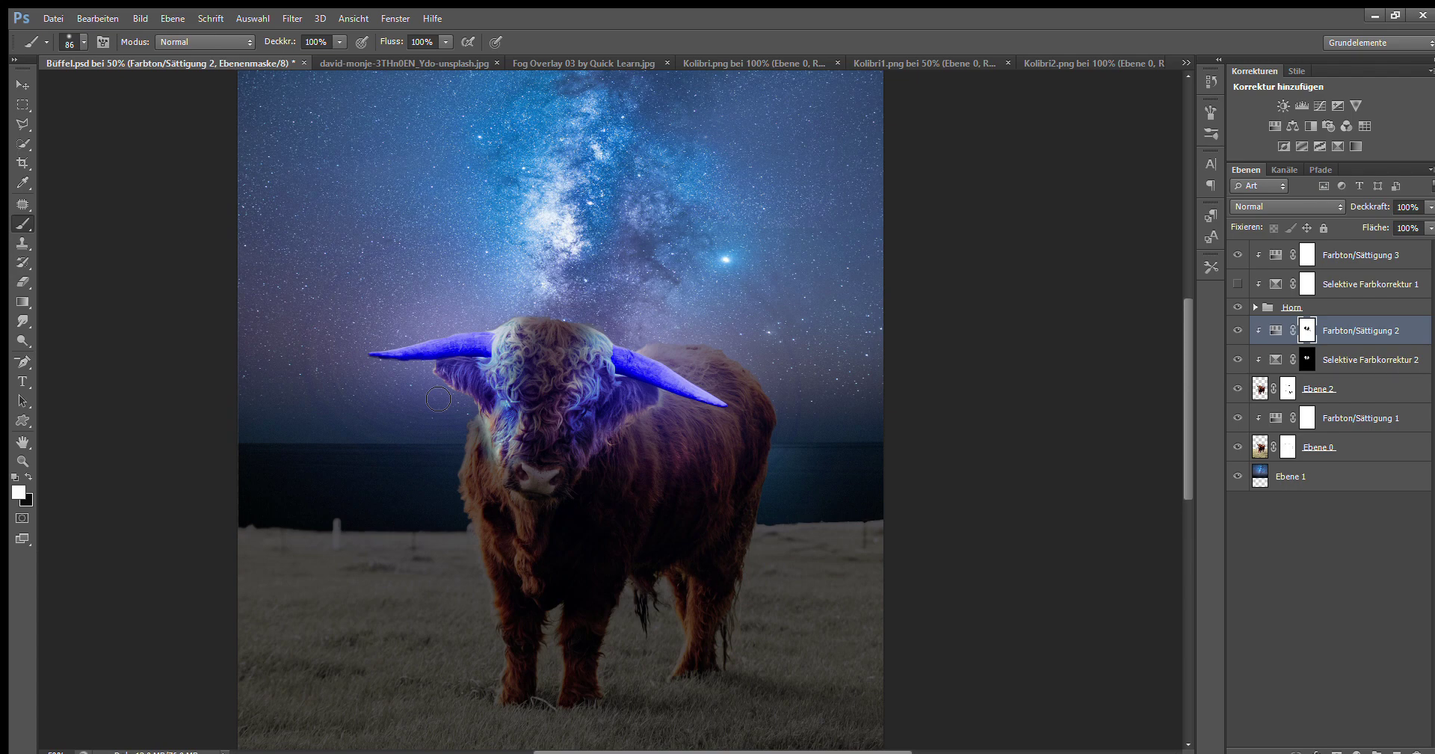
- Select the Selektive Farbkorrektur 2 layer, then move down to the Ebene 2 layer
click(1277, 359)
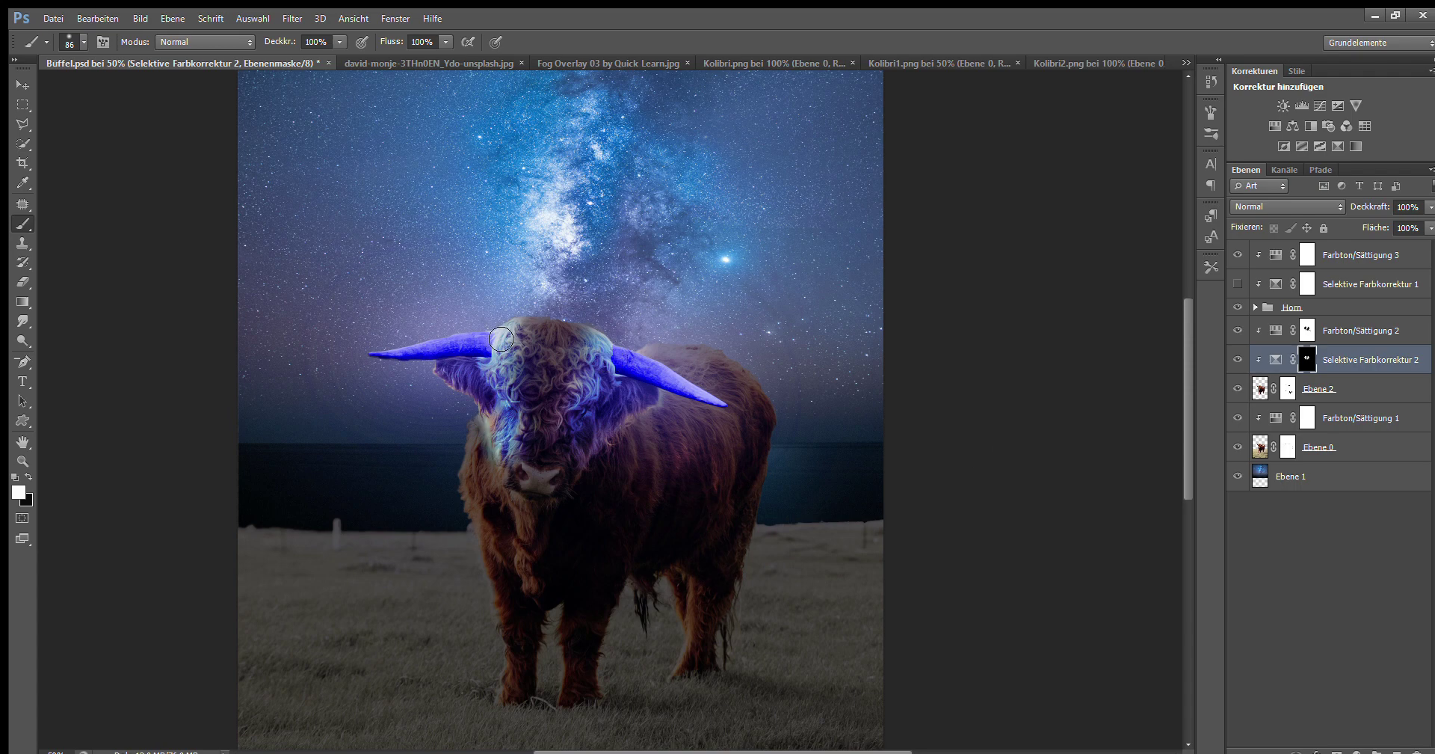
key(alt+bracketleft)
click(22, 340)
key(x)
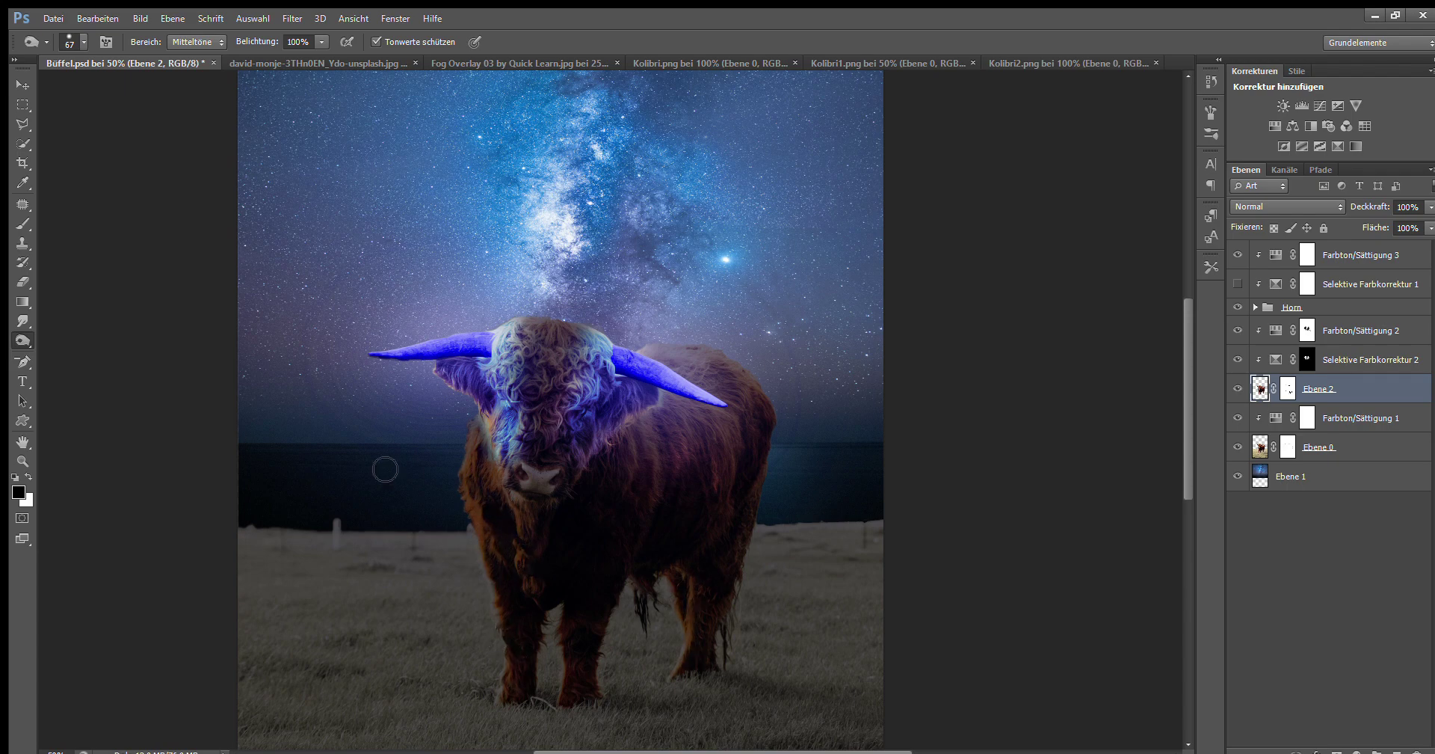
- Erase around the legs on the Ebene 2 mask, then burn Ebene 0 darker
scroll(486, 672, up, 4)
key(e)
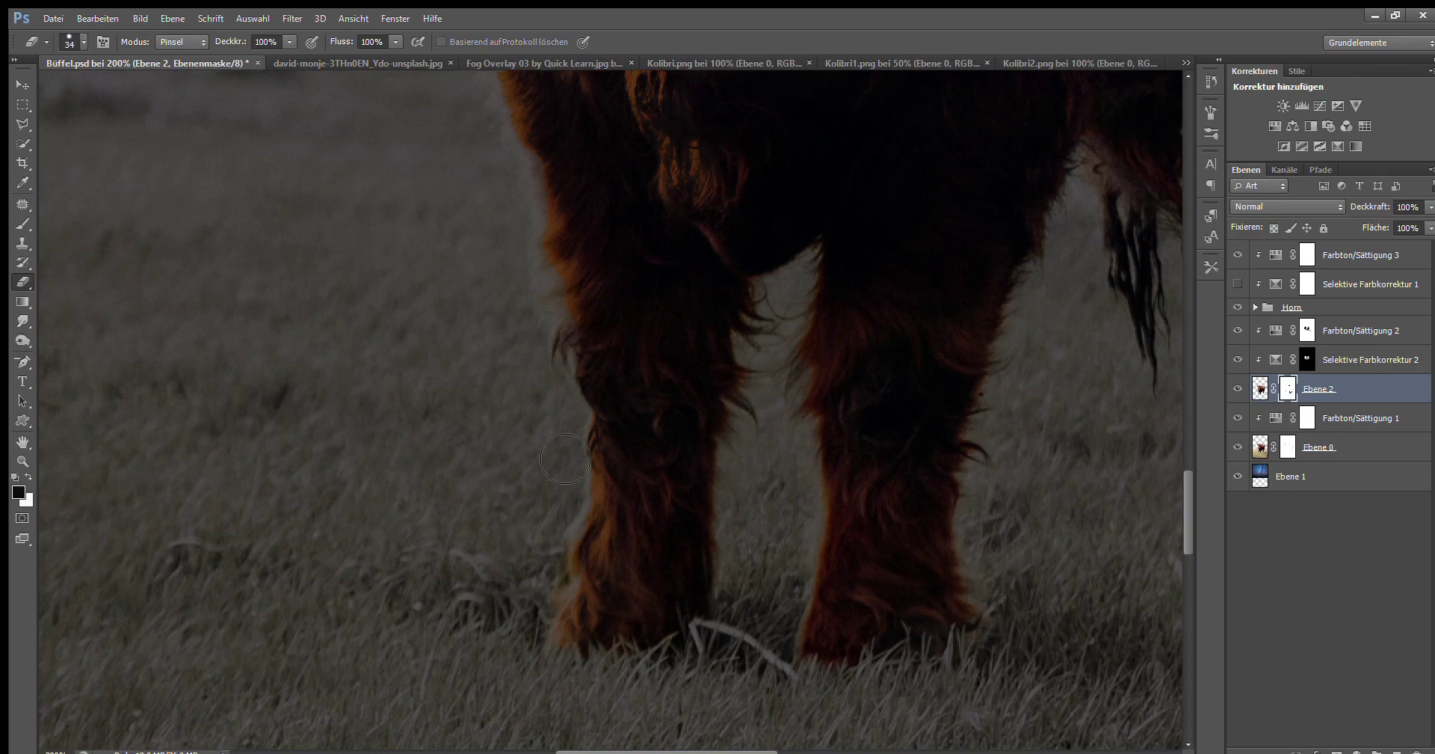
scroll(545, 530, up, 3)
key(x)
key(x)
key(alt+bracketleft)
key(alt+bracketleft)
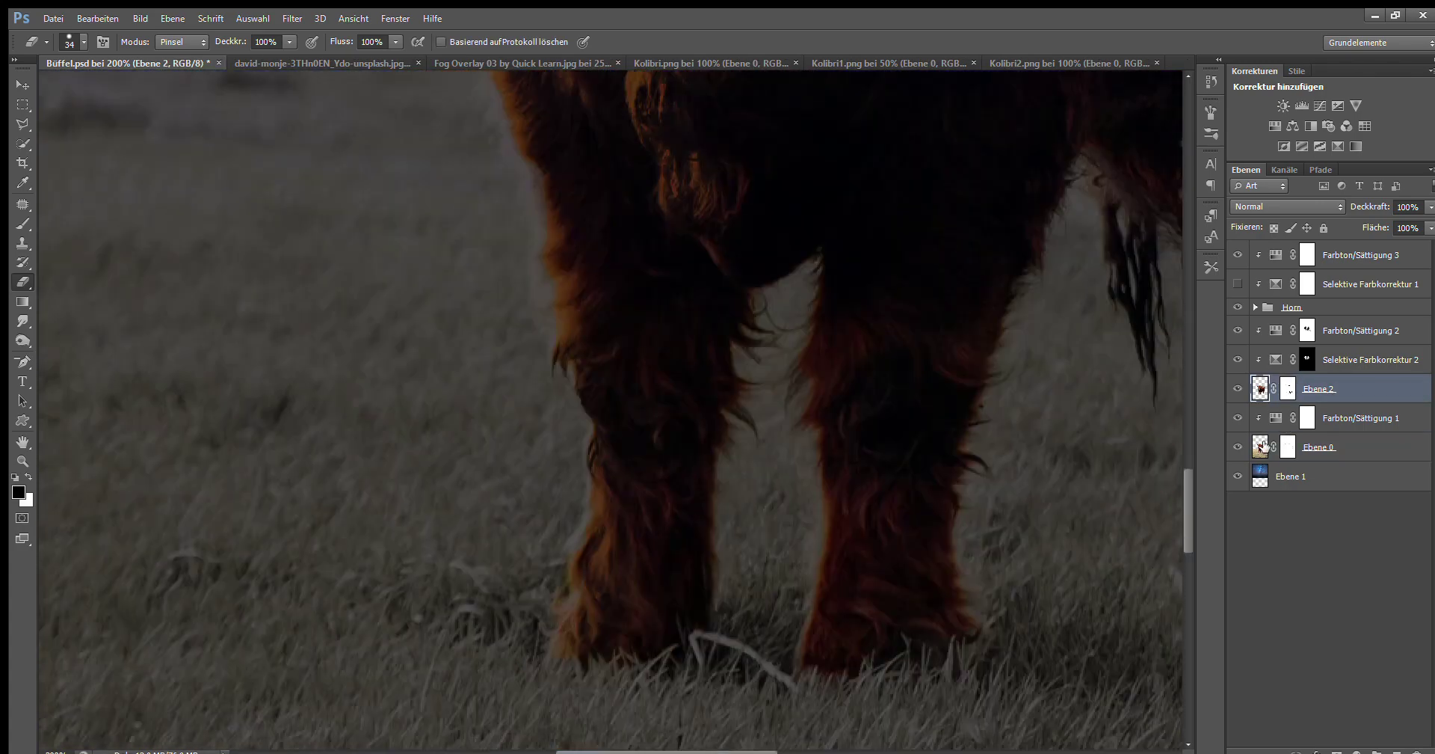
click(23, 339)
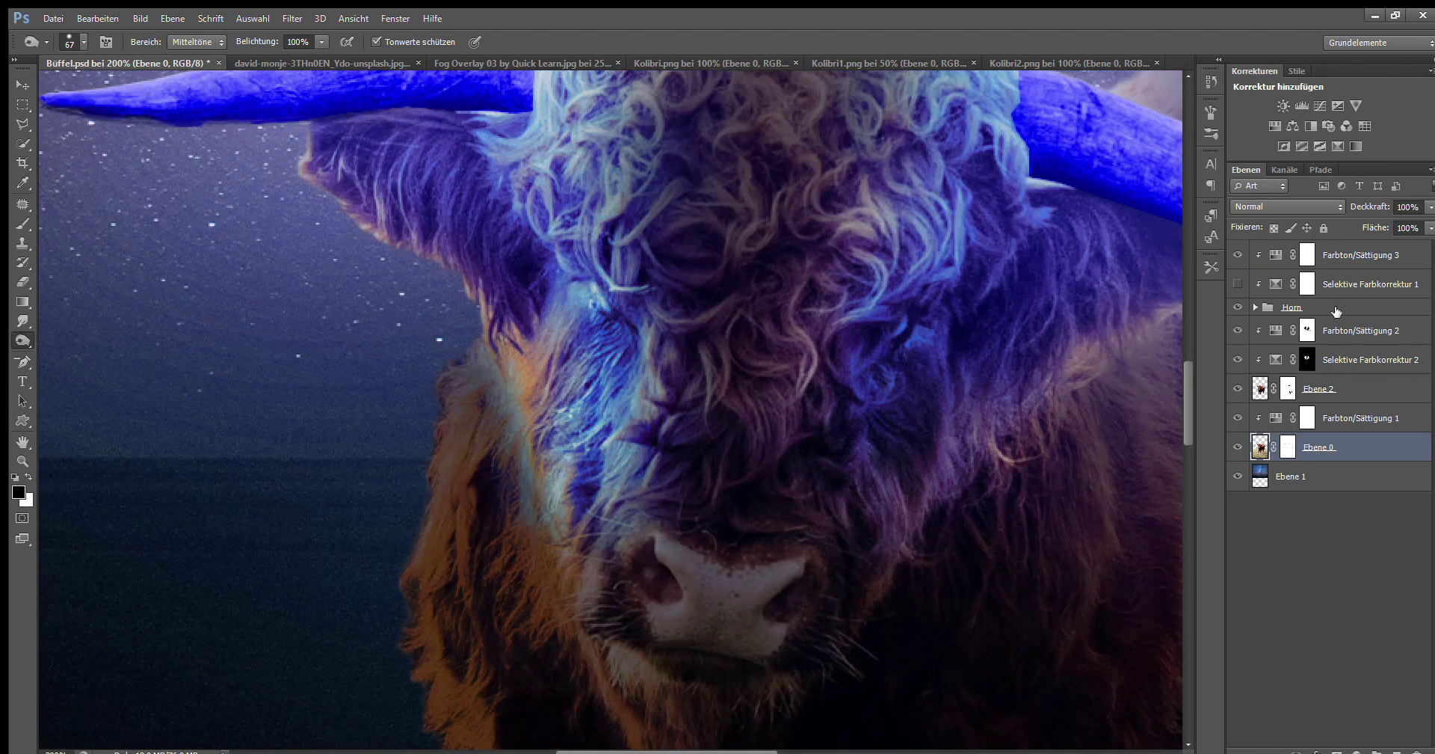
- Brush the Ebene 2 mask around the head, then return to burning on Ebene 2's pixels
click(1288, 388)
scroll(610, 374, up, 5)
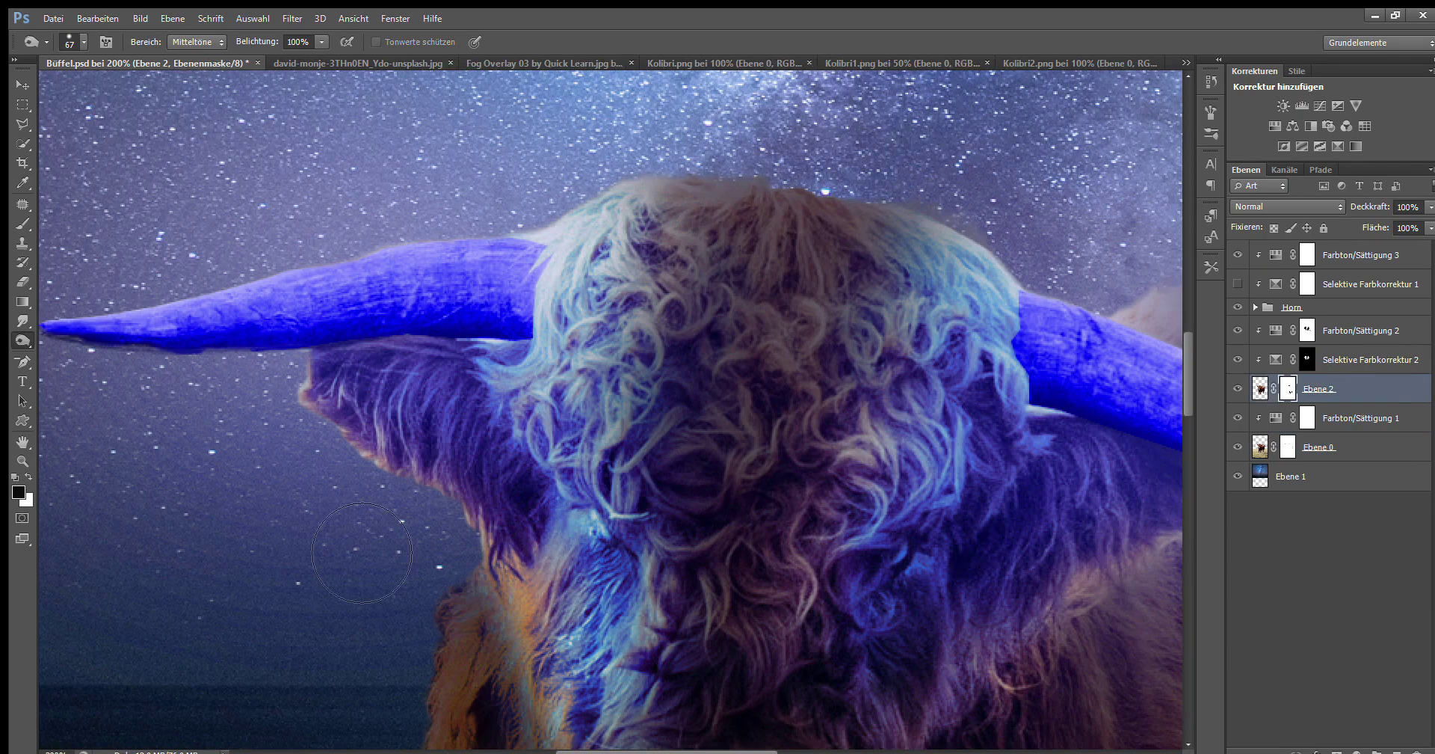
key(b)
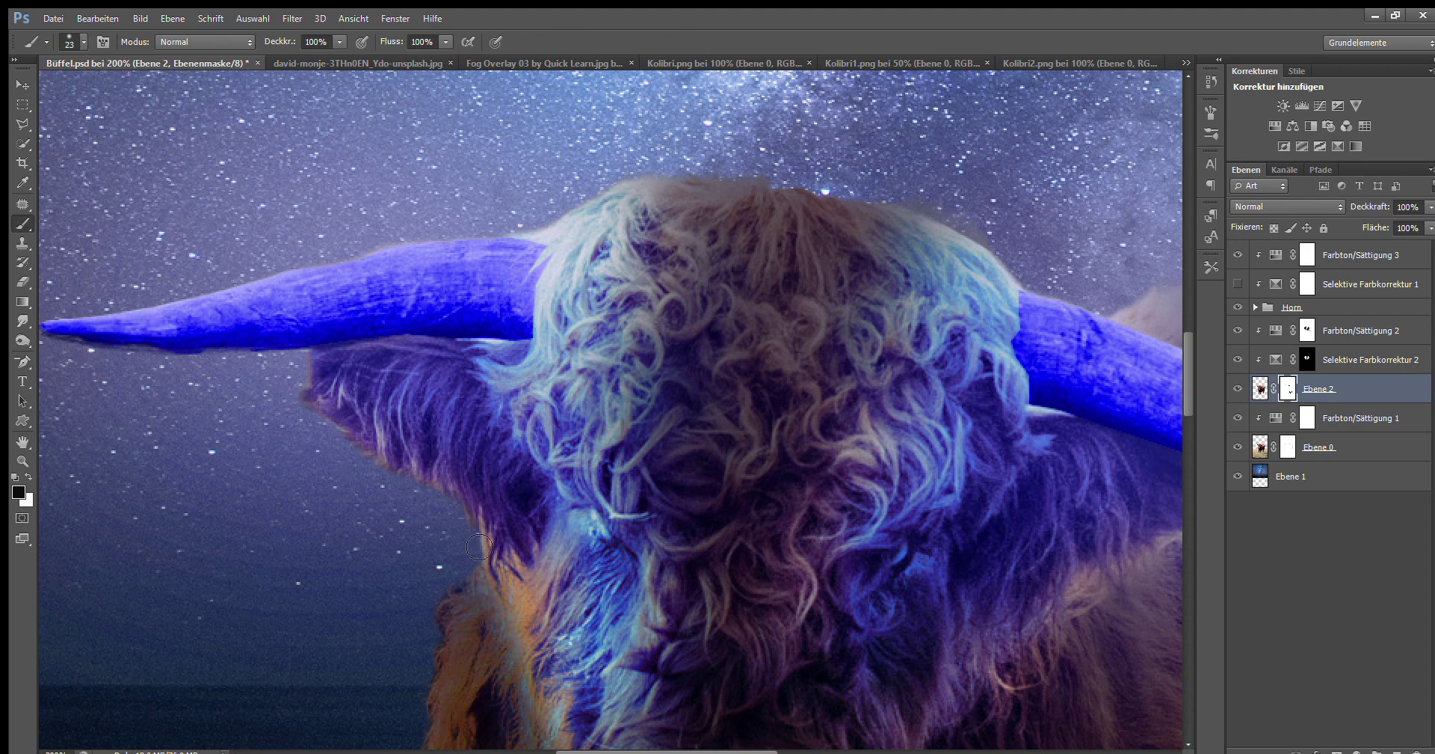
scroll(469, 575, down, 3)
scroll(469, 575, up, 3)
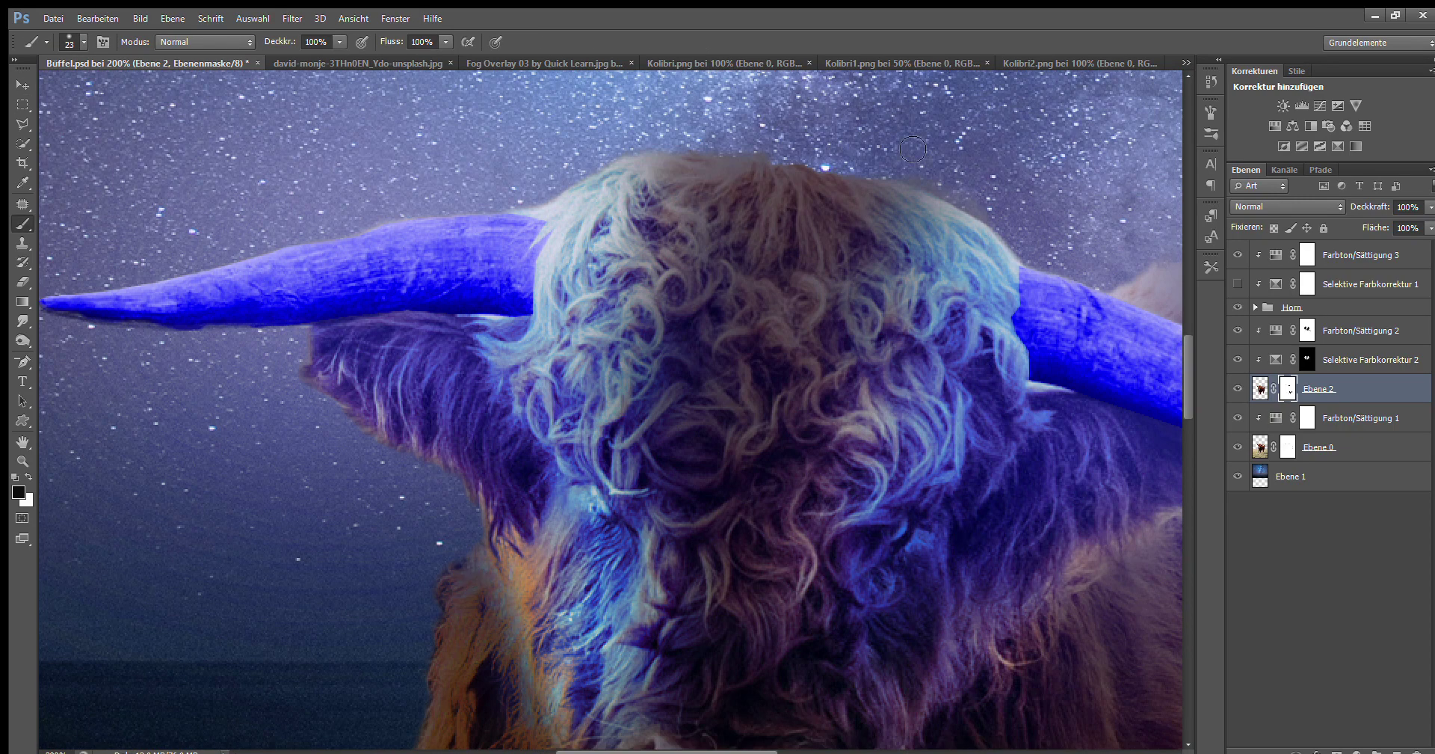
key(o)
key(ctrl+2)
ctrl+click(1028, 267)
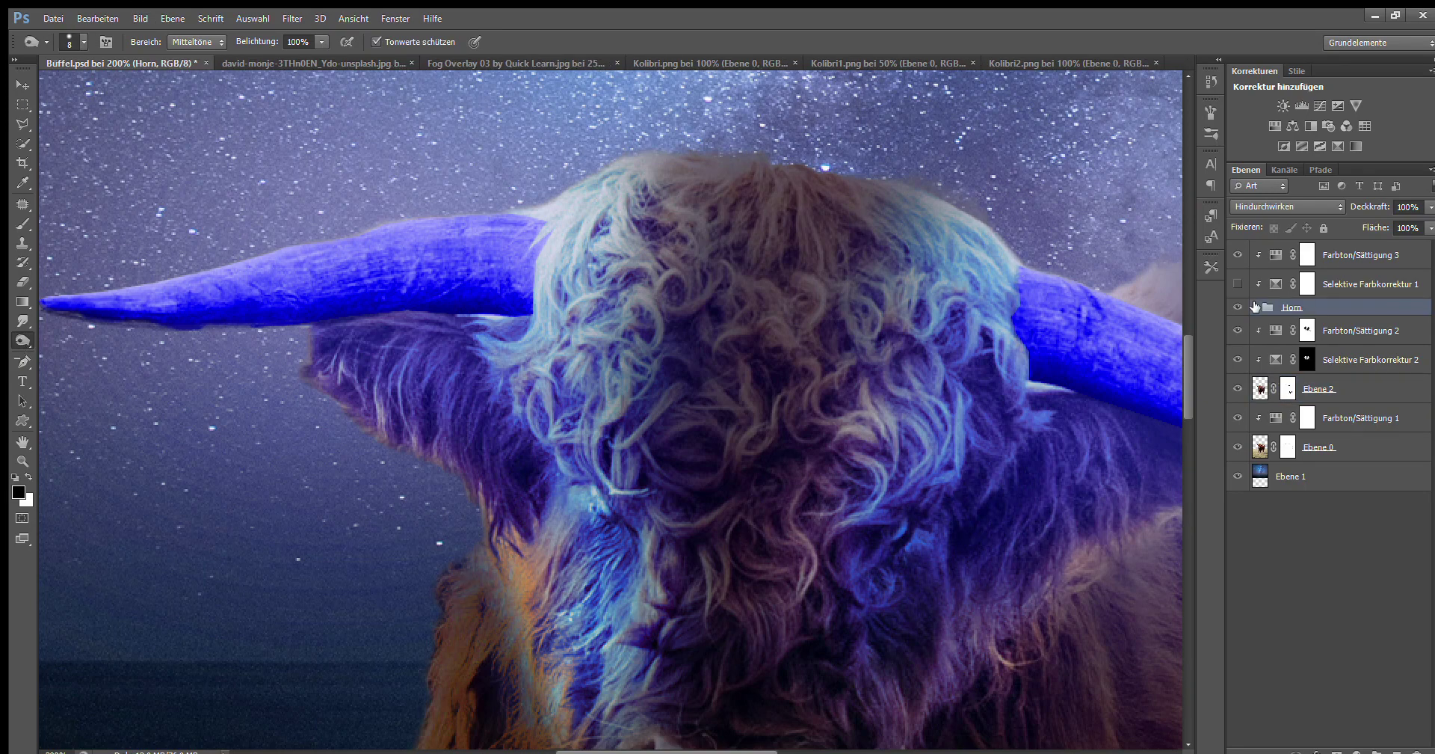
- Rasterize Horn links Kopie 4 and select Horn links Kopie 3, undoing a stray blue stroke
key(ctrl+alt+r)
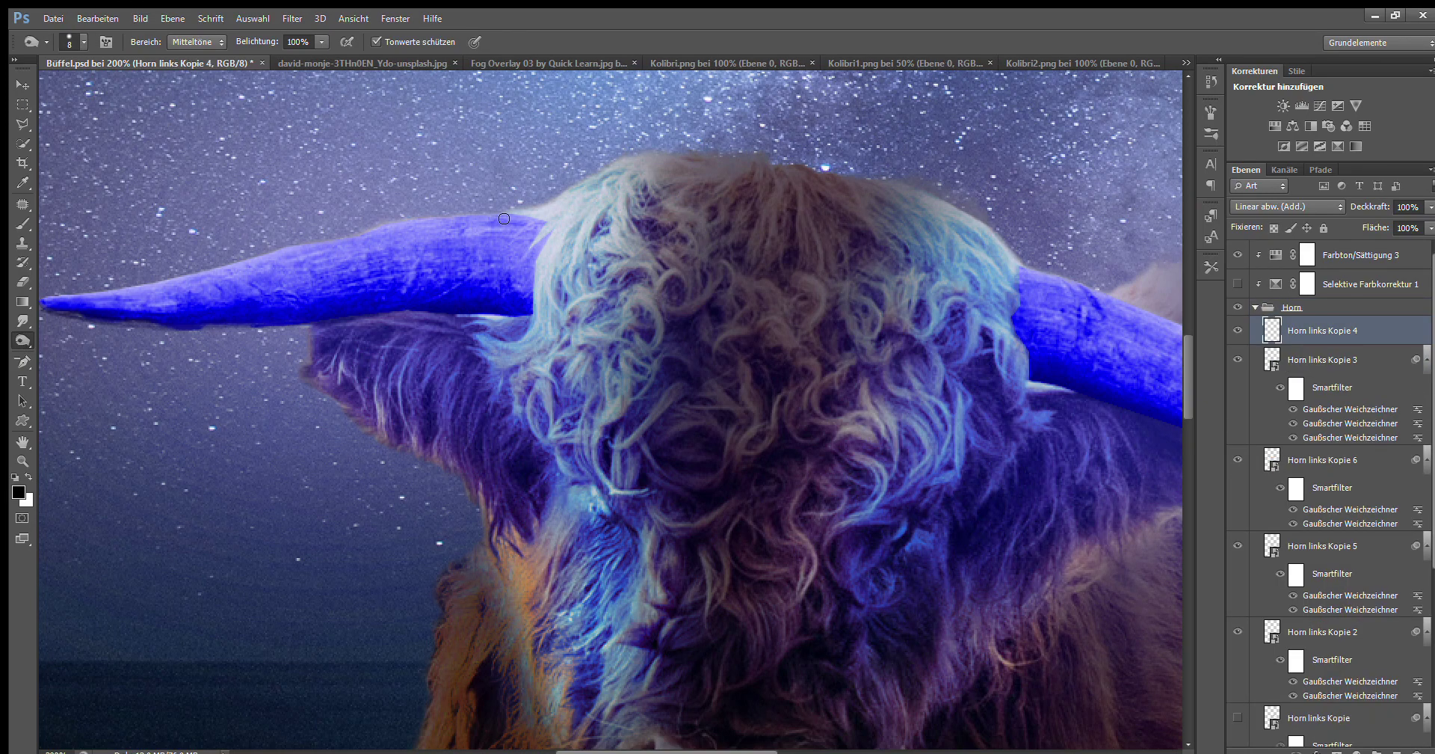
click(1256, 307)
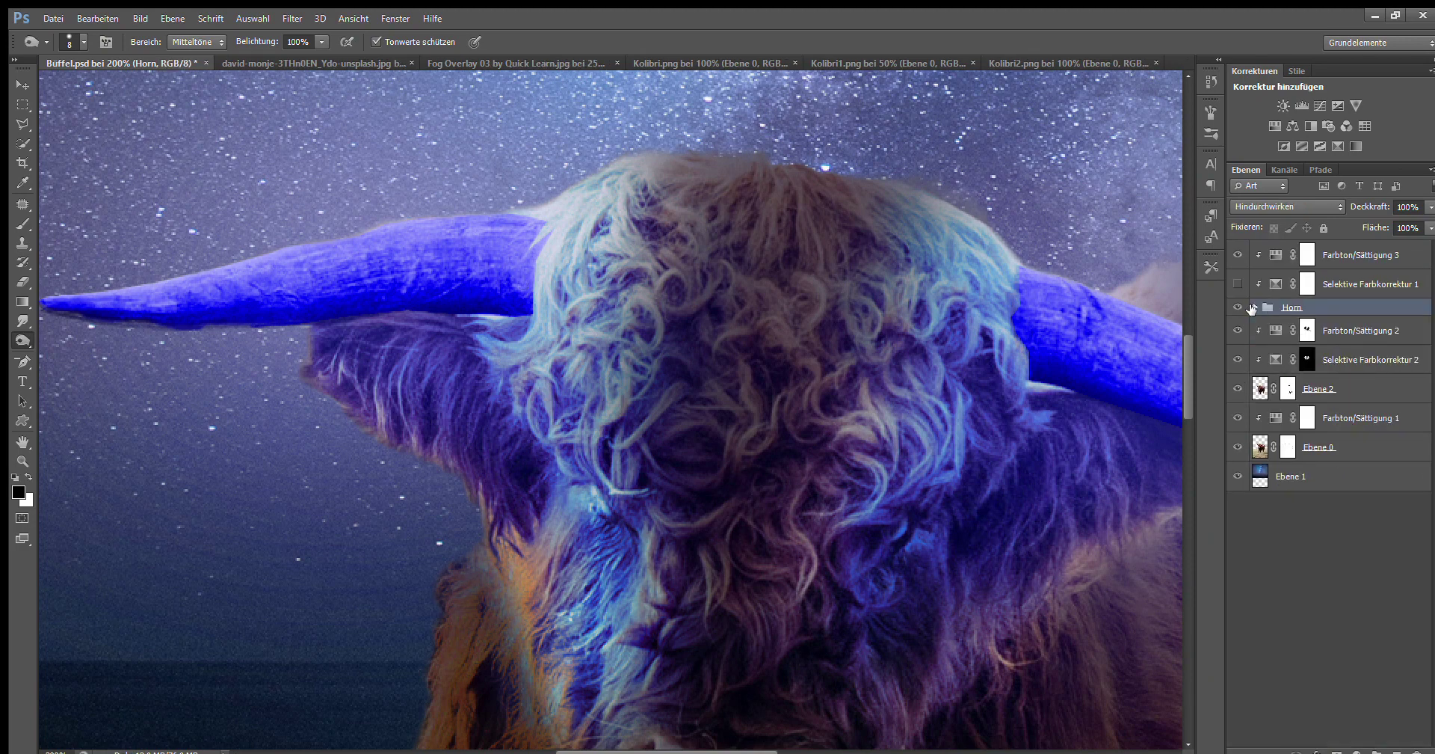
scroll(137, 233, up, 1)
key(b)
click(1256, 306)
click(1320, 329)
click(1338, 359)
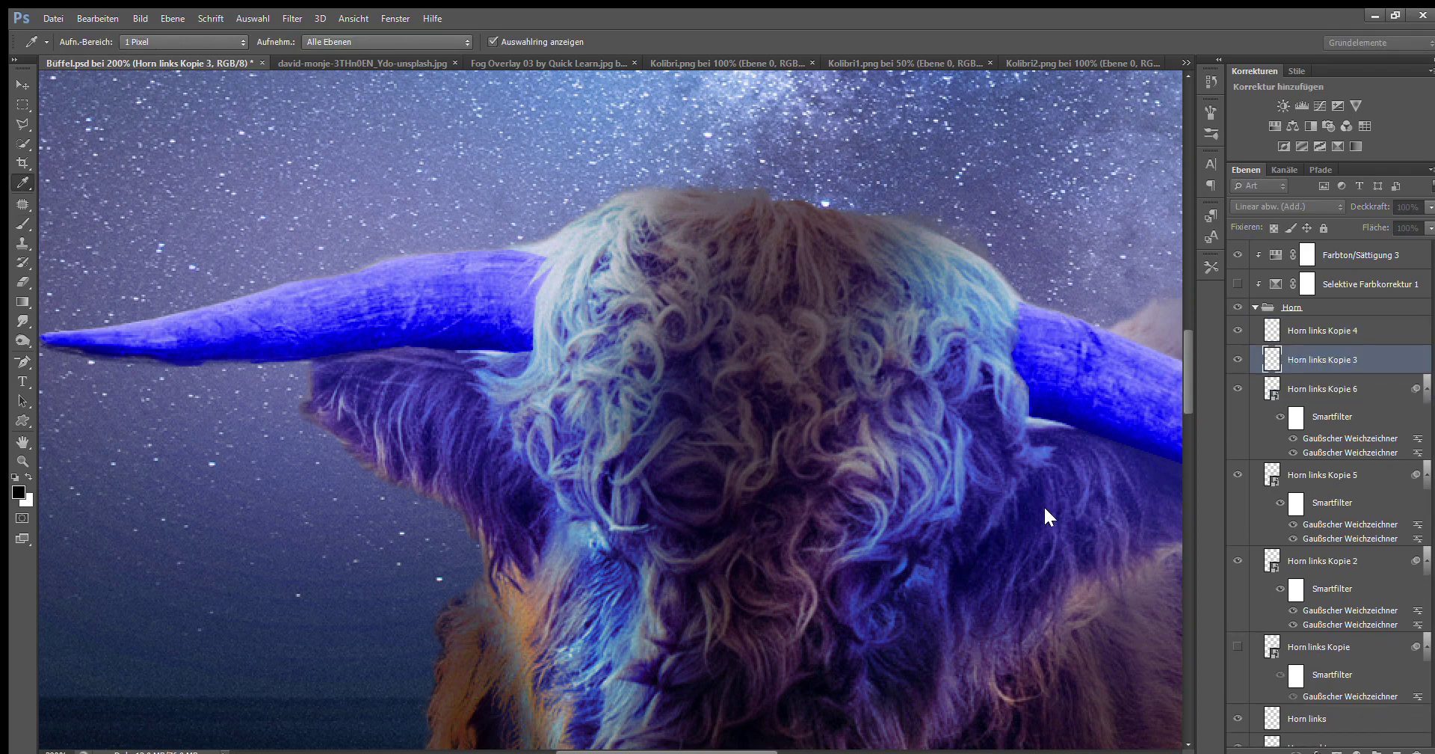
drag(557, 310, 807, 367)
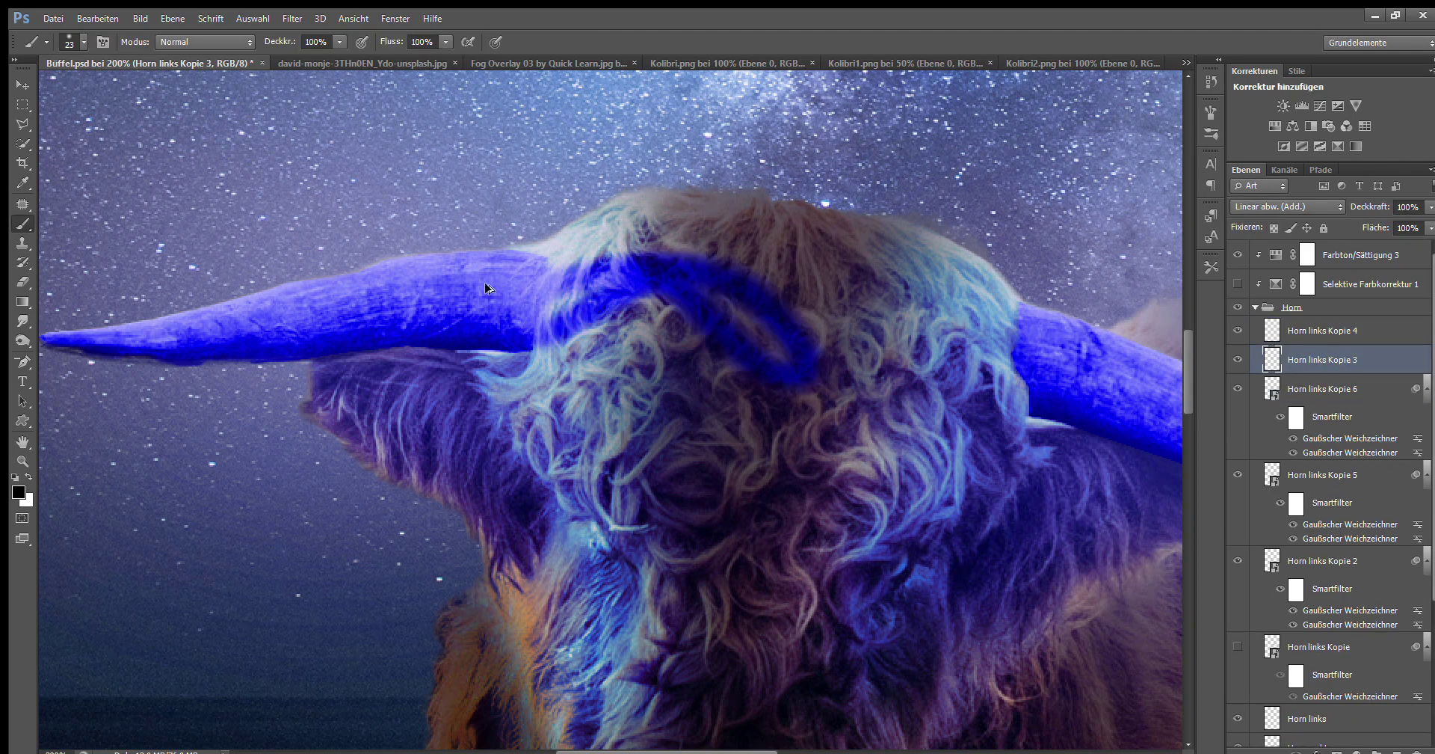
key(ctrl+z)
- Add Ebene 3 above the Horn group with thin black lines on both horn edges at 22% opacity
click(1258, 305)
click(1396, 750)
key(bracketleft)
key(bracketleft)
drag(1022, 303, 1032, 409)
drag(544, 258, 529, 348)
key(bracketleft)
key(bracketleft)
key(bracketleft)
drag(549, 267, 531, 288)
drag(1431, 206, 1382, 227)
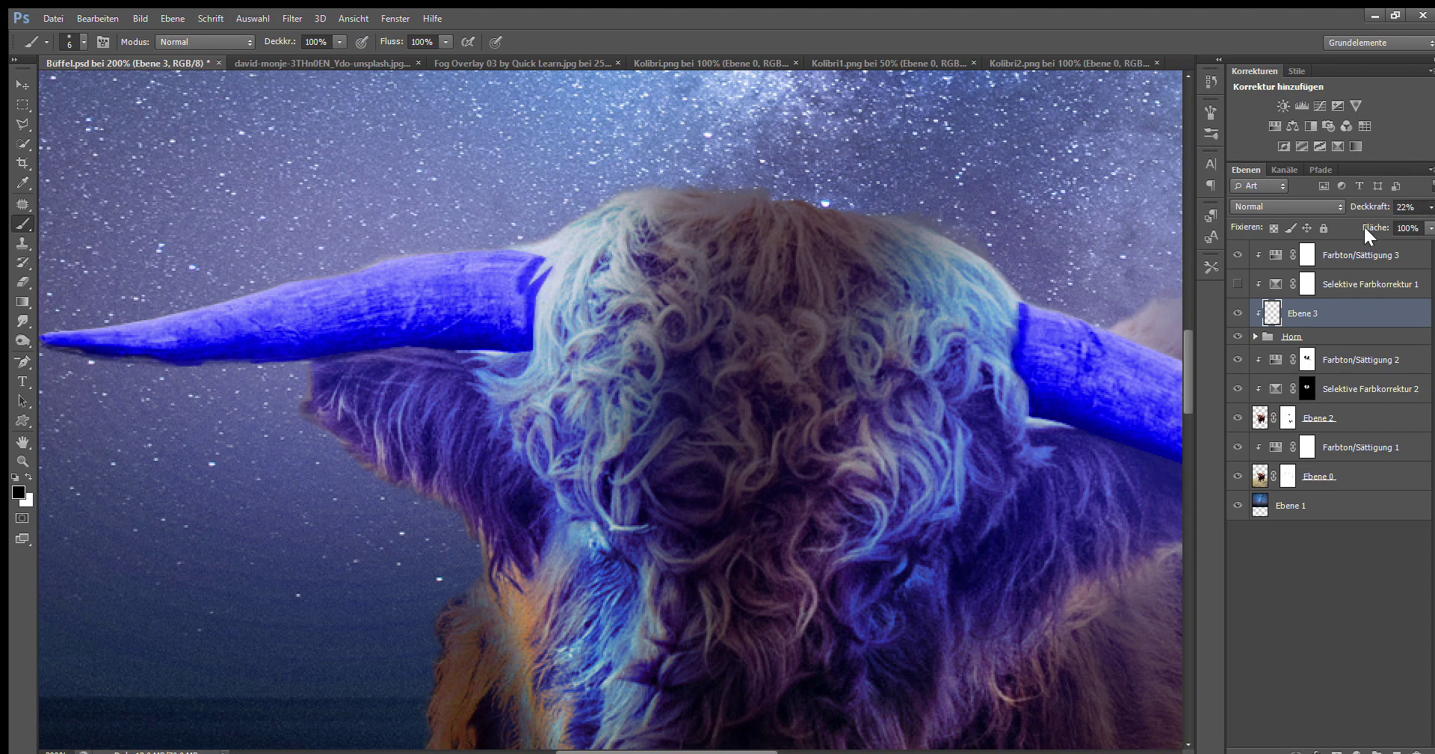
key(z)
key(ctrl+0)
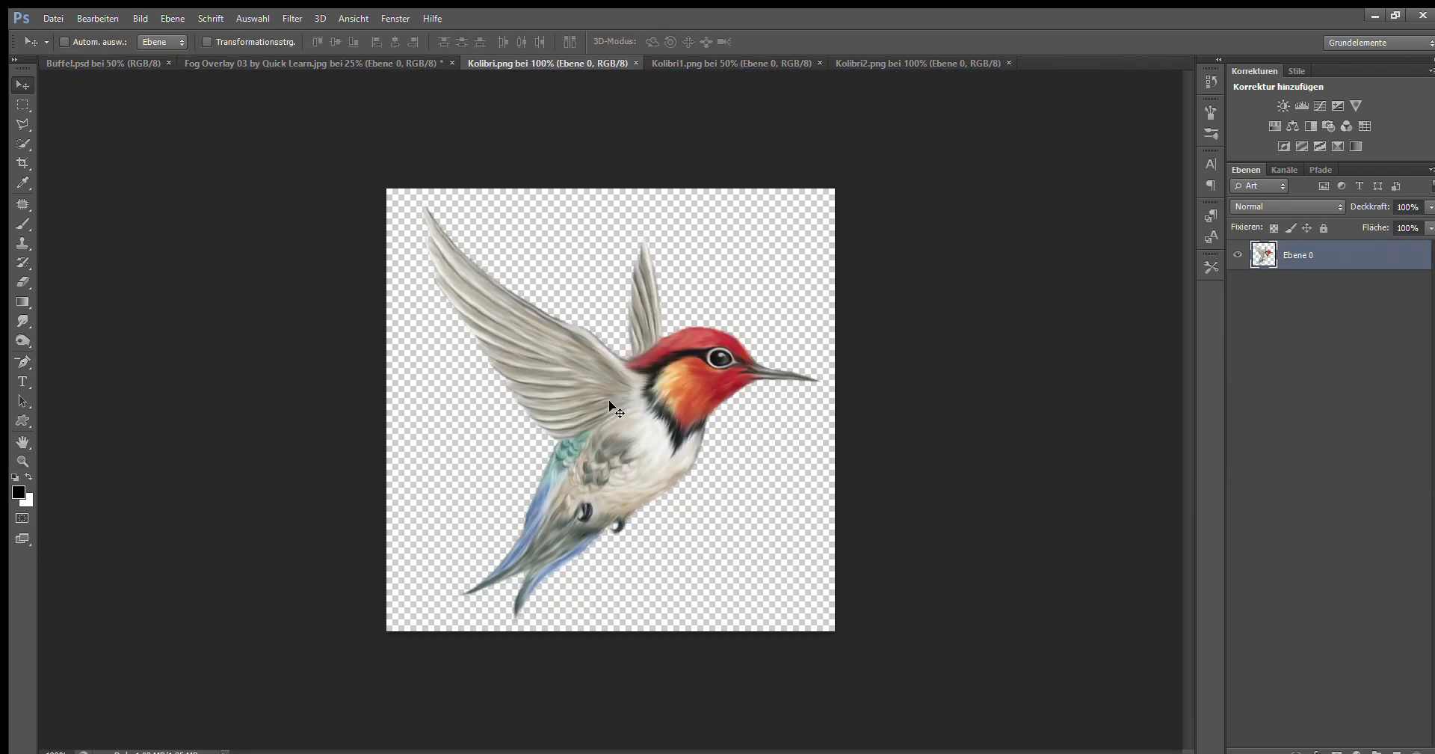
- Bring the pink hummingbird into Büffel.psd, flip and shrink it, and place it upper right
mouse_move(613, 409)
mouse_down()
mouse_move(303, 222)
mouse_move(576, 432)
mouse_up()
click(738, 60)
drag(610, 385, 897, 299)
key(ctrl+t)
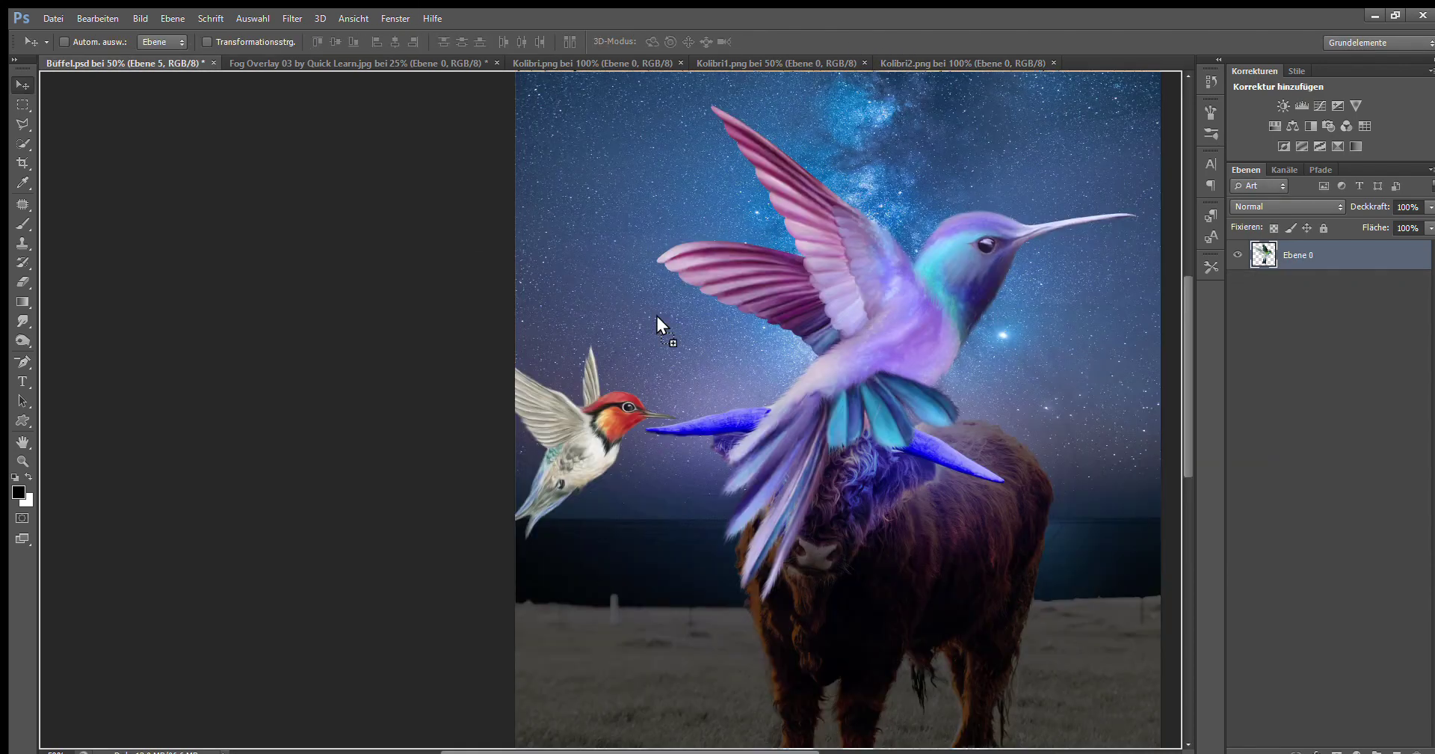
drag(657, 316, 658, 317)
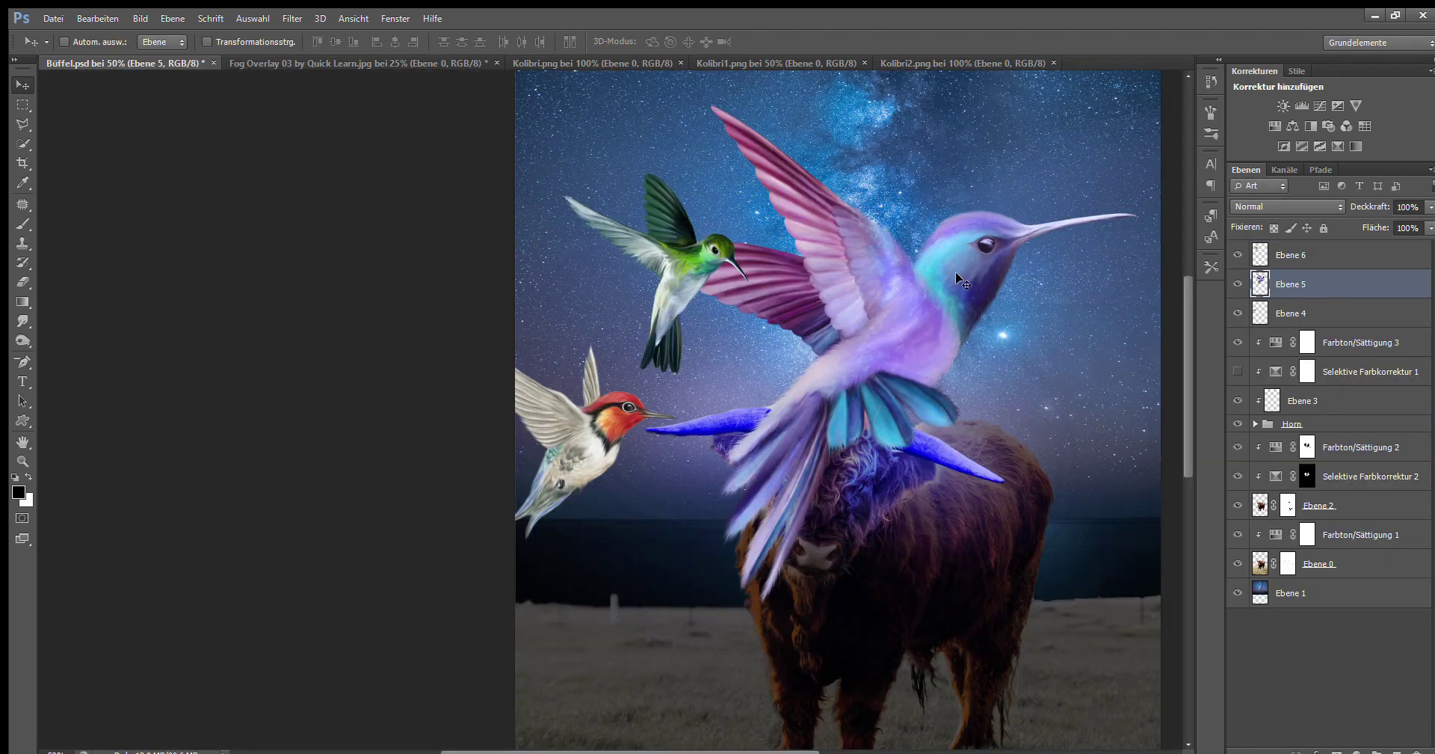
key(ctrl+t)
mouse_move(706, 587)
mouse_down()
mouse_move(984, 497)
mouse_move(1057, 203)
mouse_up()
drag(1099, 142, 1054, 265)
key(Return)
- Move and shrink the red-headed hummingbird lower down and the green one up and right
drag(584, 434, 606, 516)
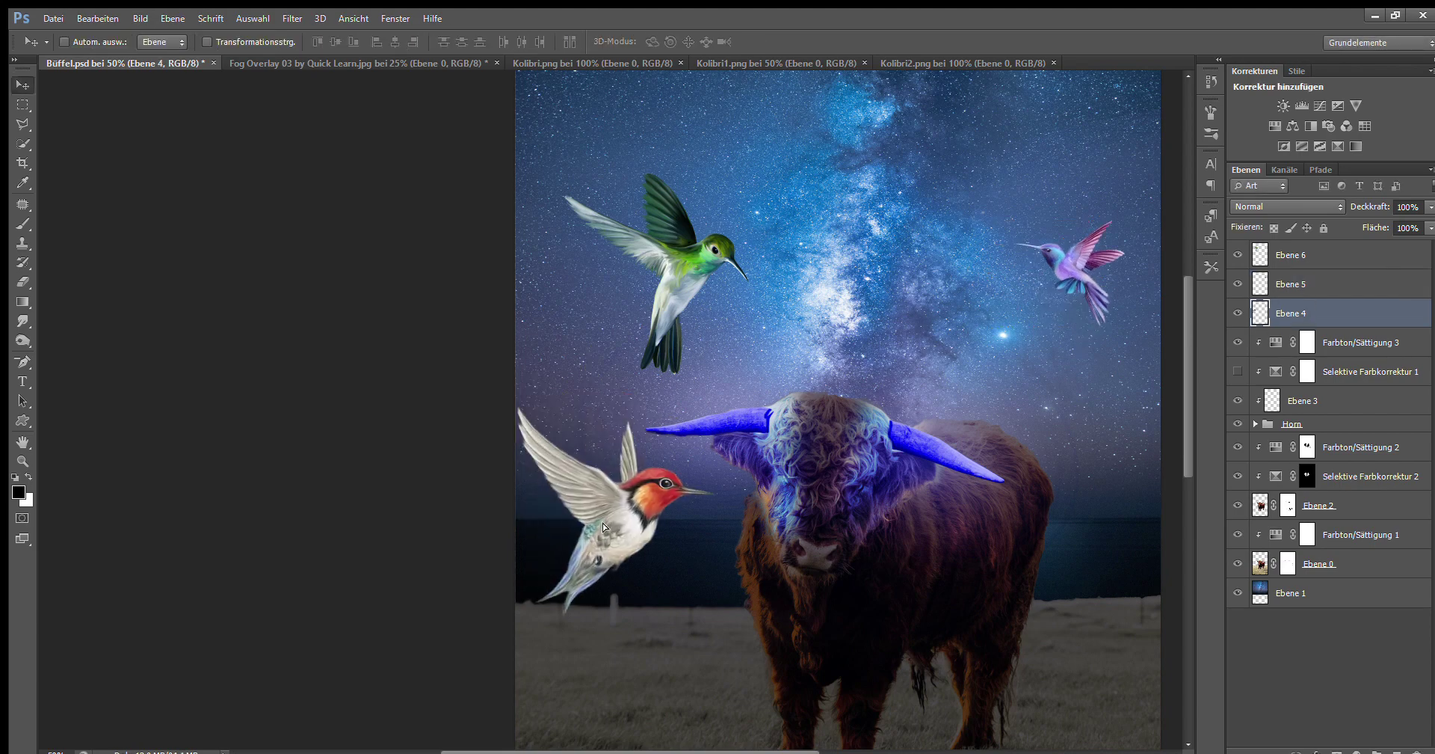
key(ctrl+t)
drag(516, 471, 538, 493)
key(Return)
drag(702, 254, 727, 236)
key(ctrl+t)
drag(774, 155, 683, 275)
key(Return)
key(z)
- Zoom out to 25% and nudge the red-headed bird right and the pink bird left
alt+click(493, 438)
key(v)
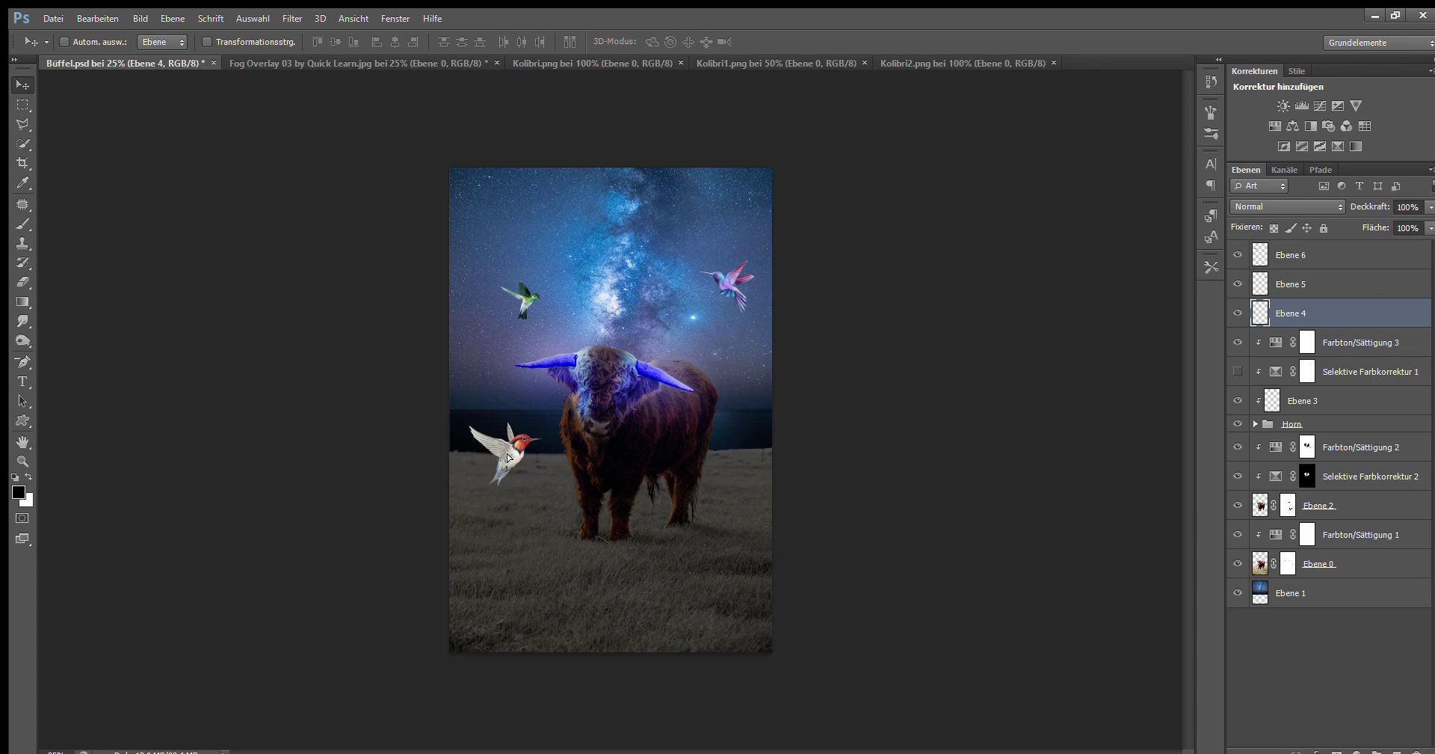
drag(493, 438, 525, 443)
drag(737, 284, 659, 281)
click(1276, 249)
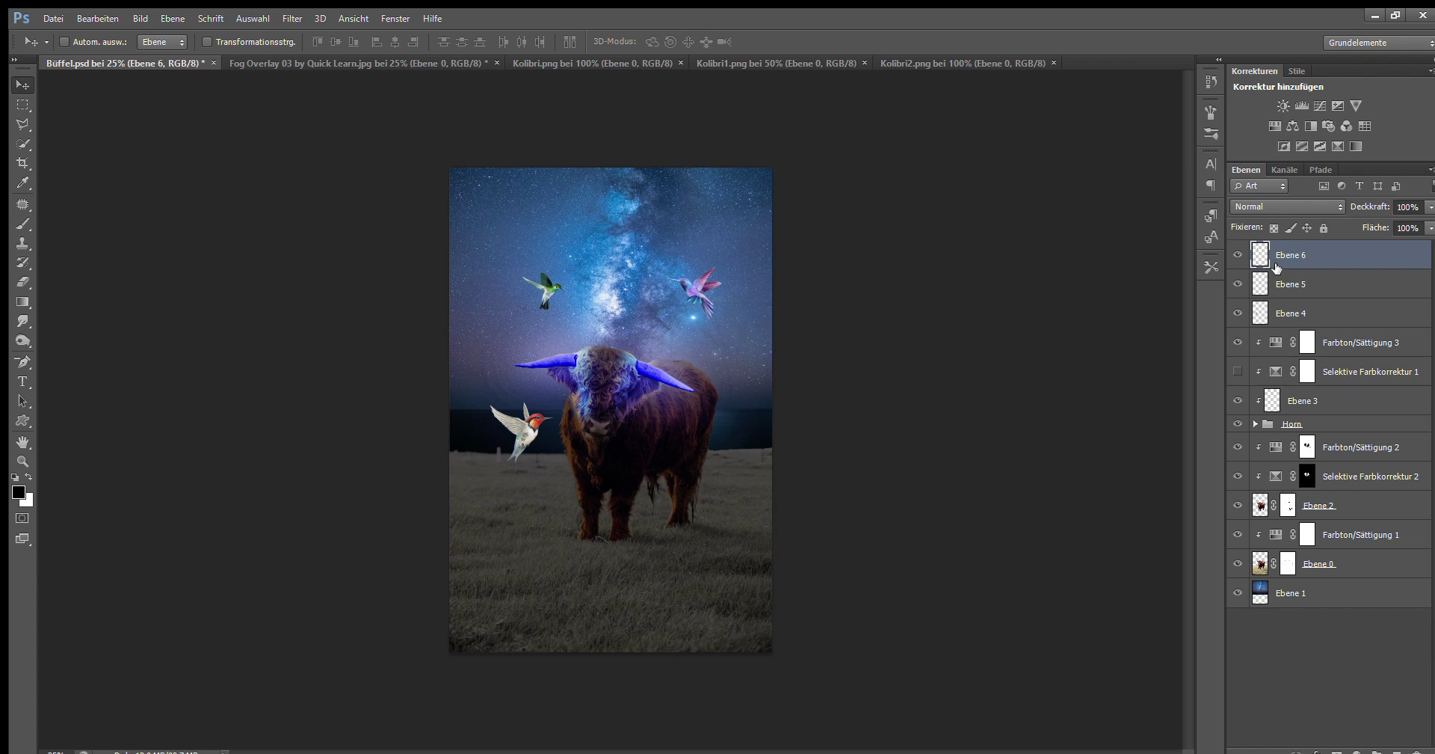
click(1290, 313)
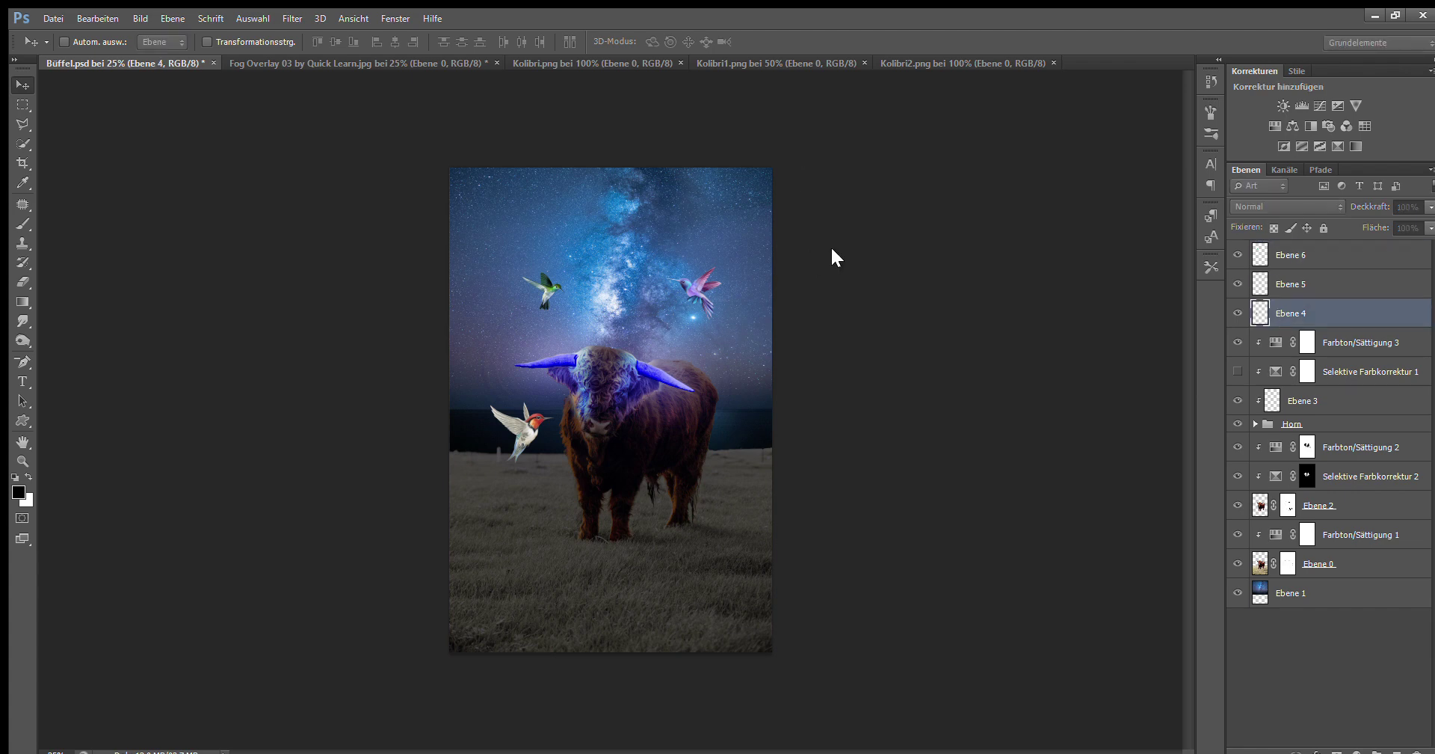
- Group the white hummingbird Ebene 4 into Gruppe 1 with several Linear Dodge (Add) glowing copies
key(ctrl+j)
click(1377, 750)
drag(1322, 308, 1322, 309)
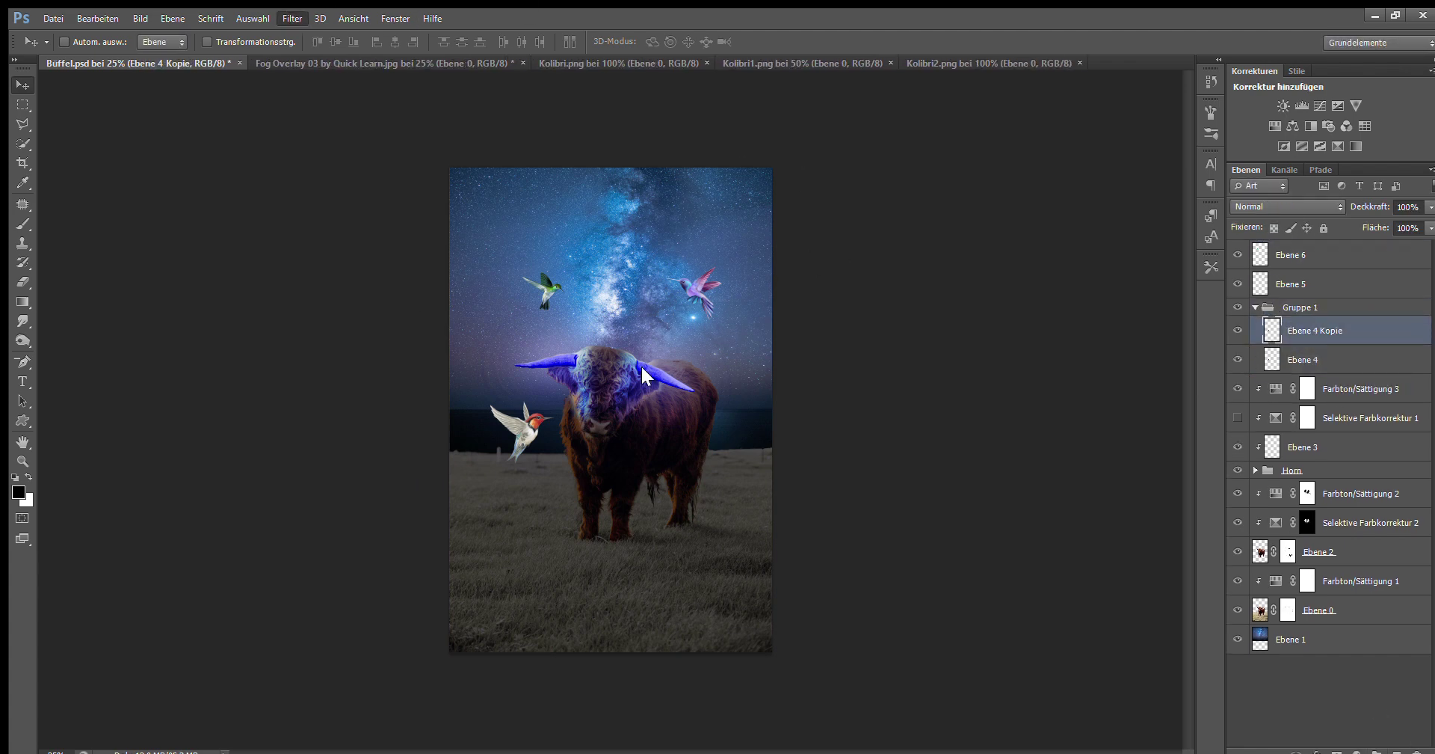
click(1310, 359)
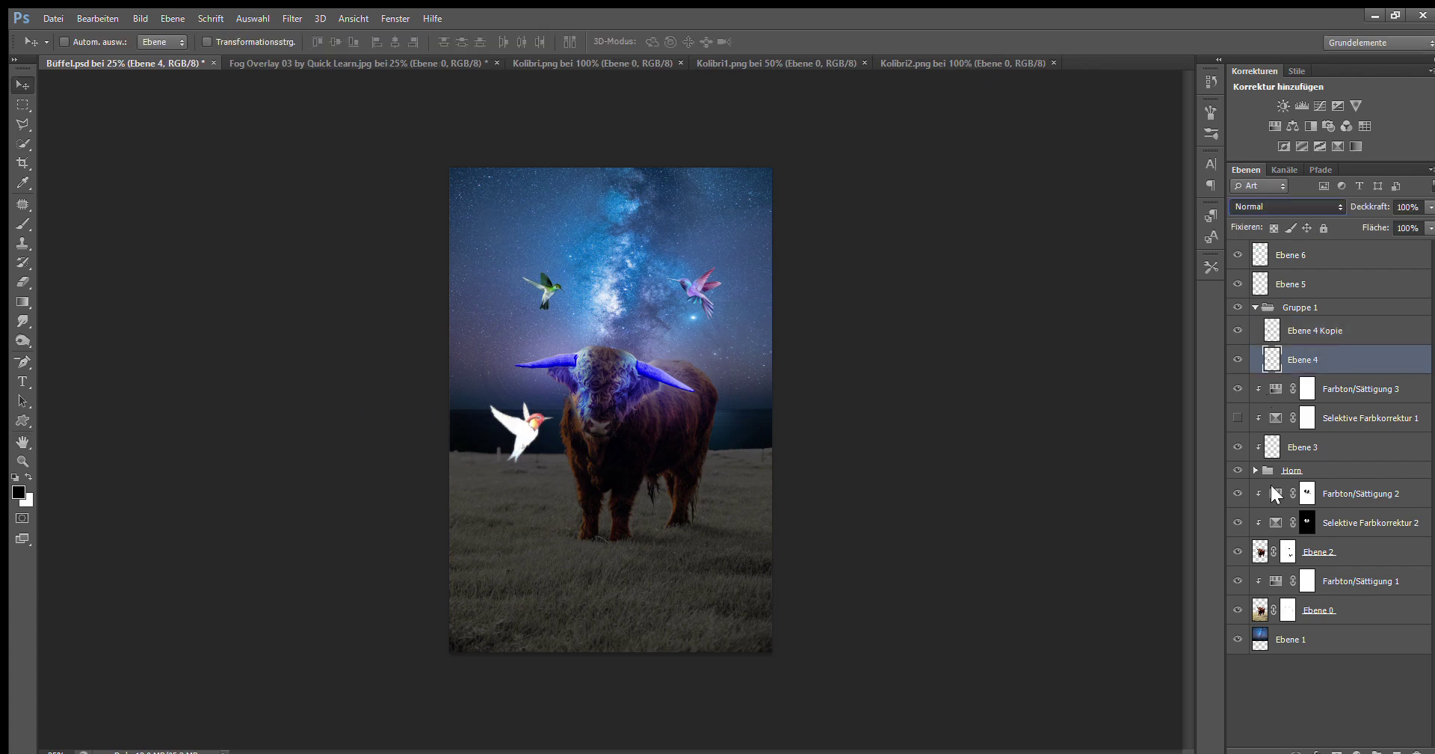
key(ctrl+j)
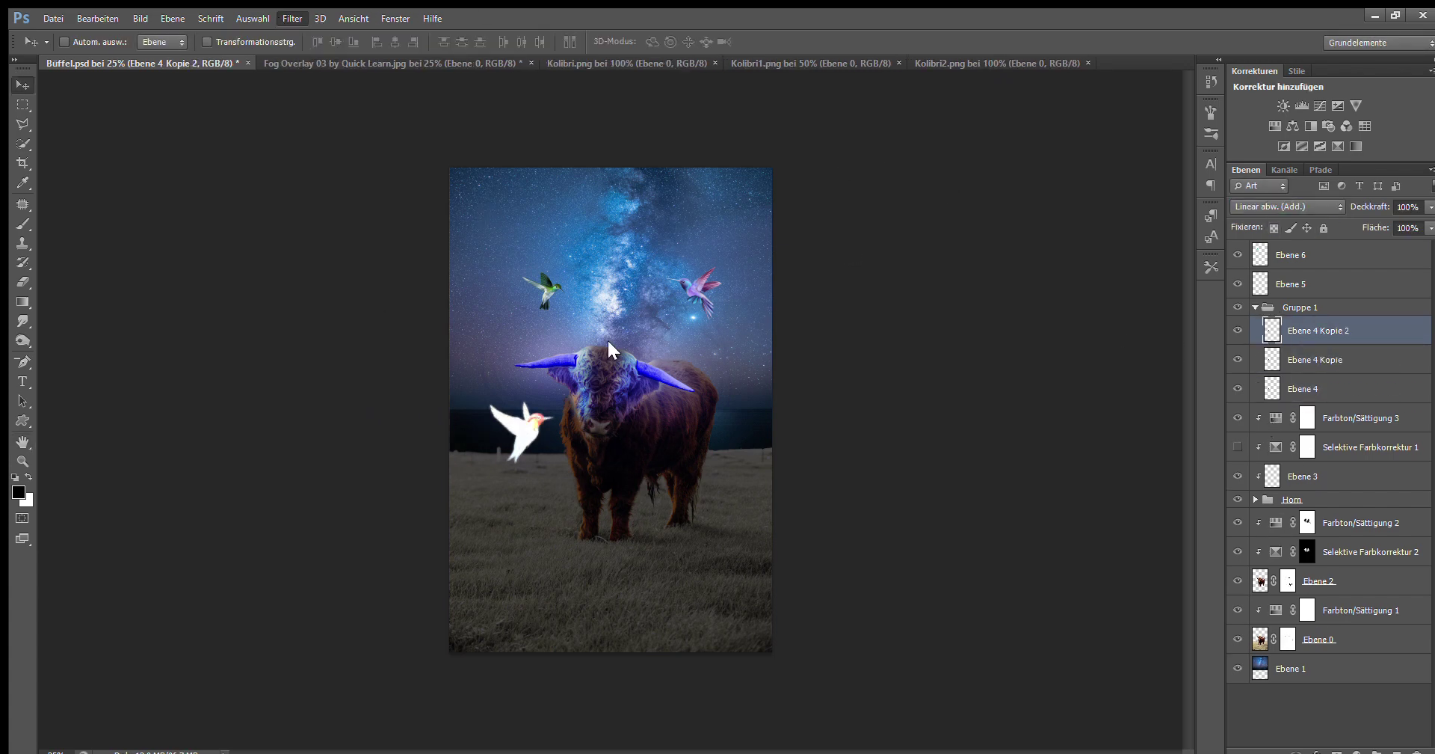
key(space)
key(v)
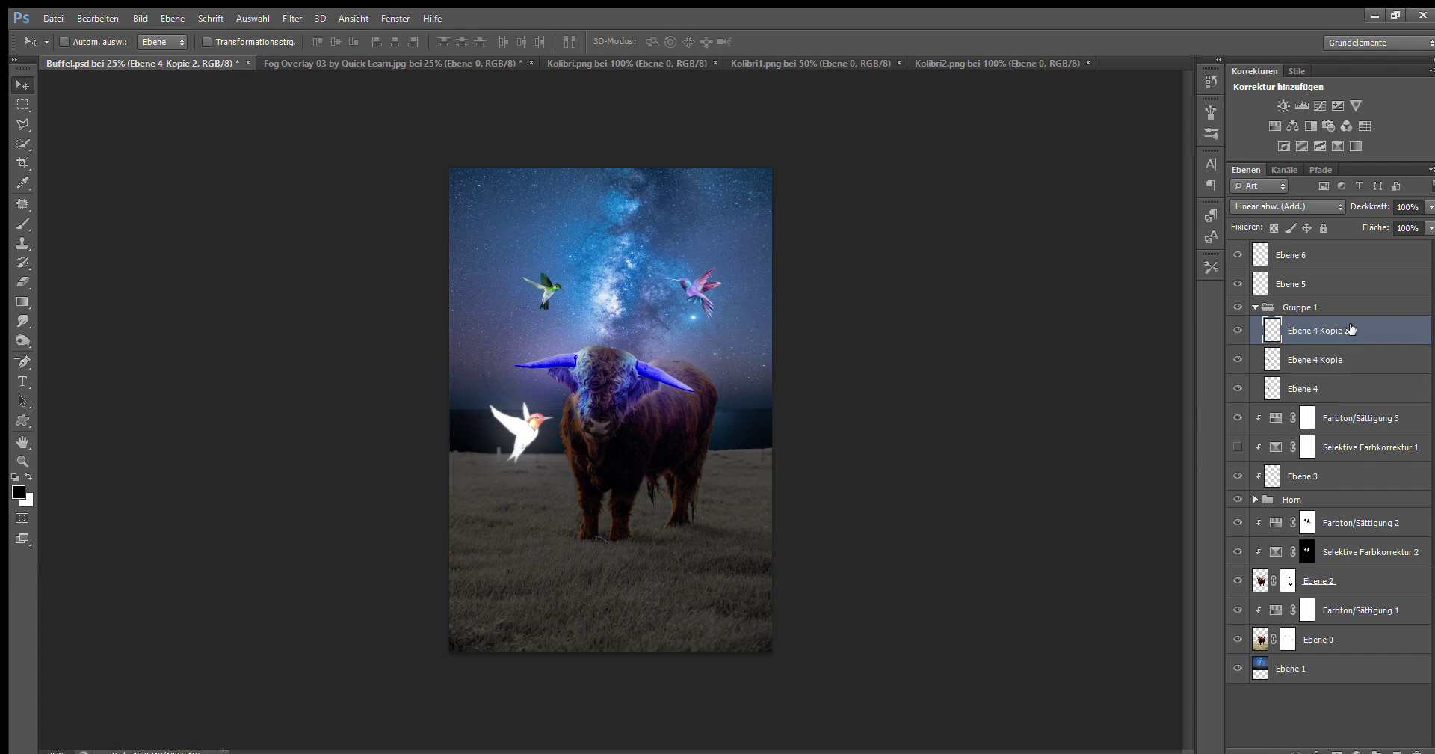
key(ctrl+j)
key(h)
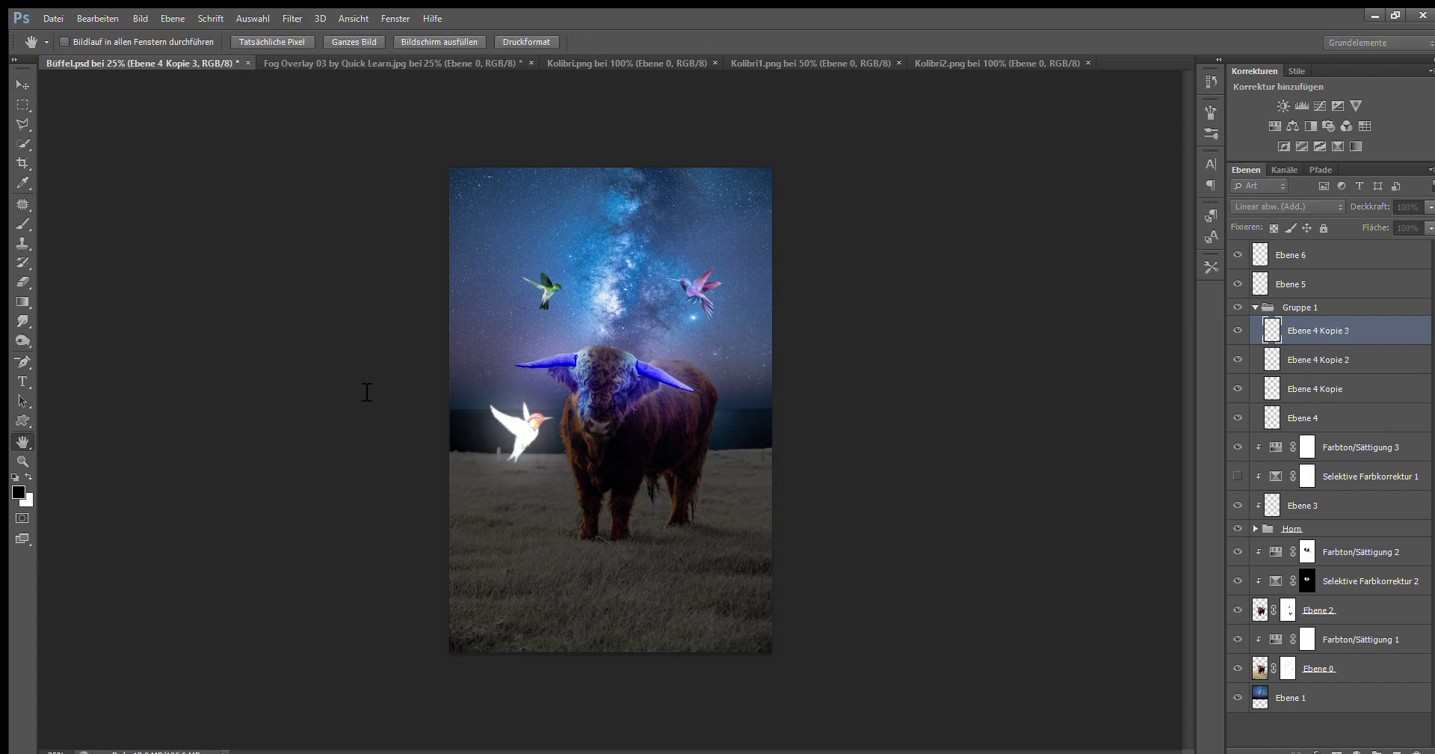
key(ctrl+j)
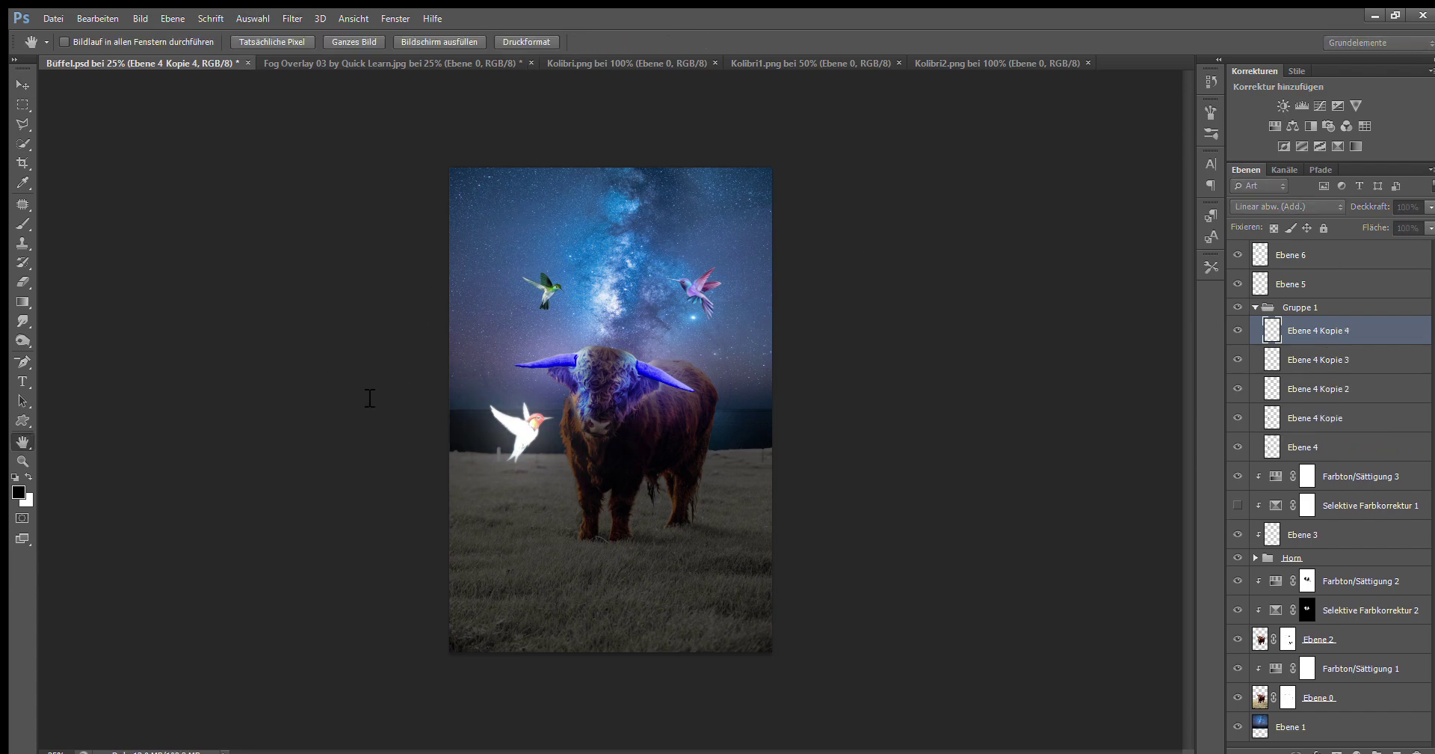
key(v)
click(1238, 417)
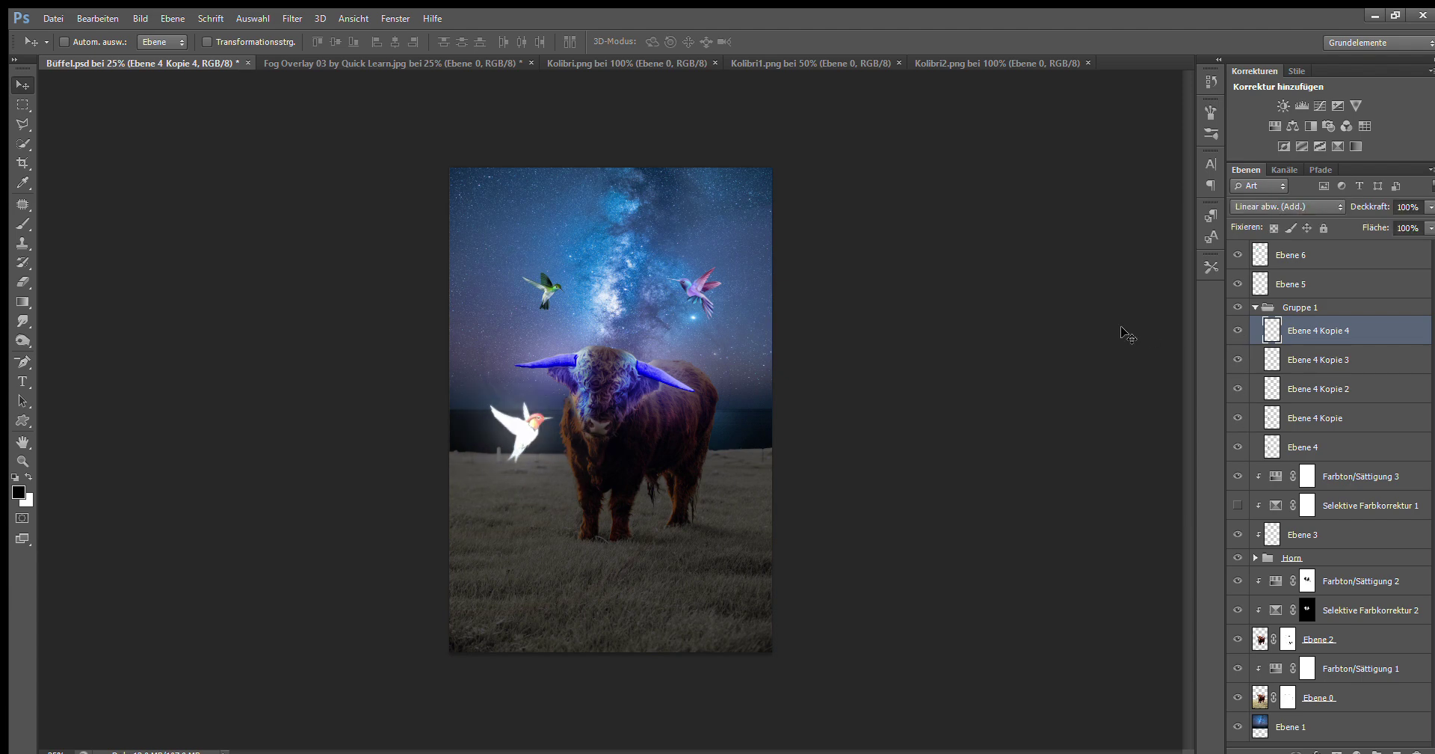
key(alt+bracketright)
- Group the pink hummingbird into Gruppe 2 with four additive-blended glowing copies
key(ctrl+g)
key(ctrl+j)
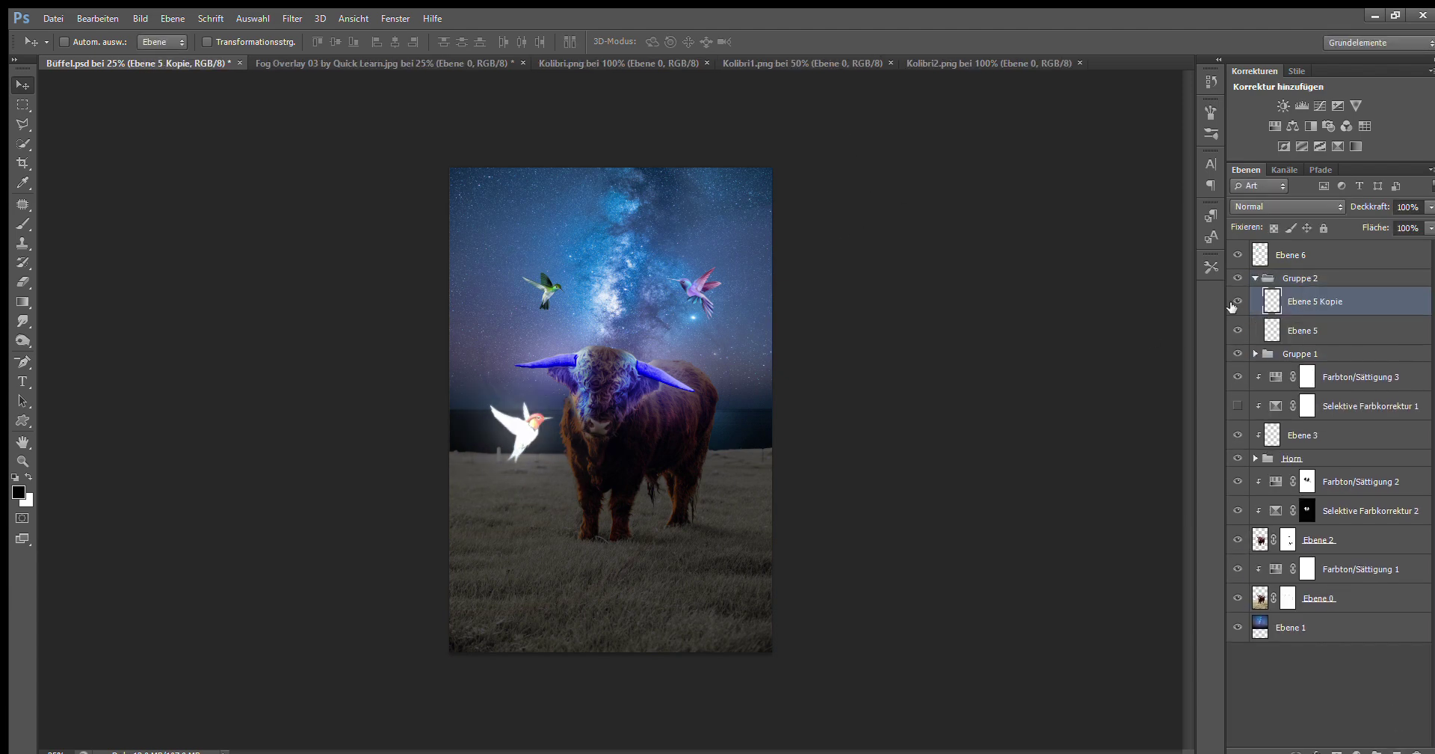
key(shift+alt+w)
key(ctrl+j)
key(space)
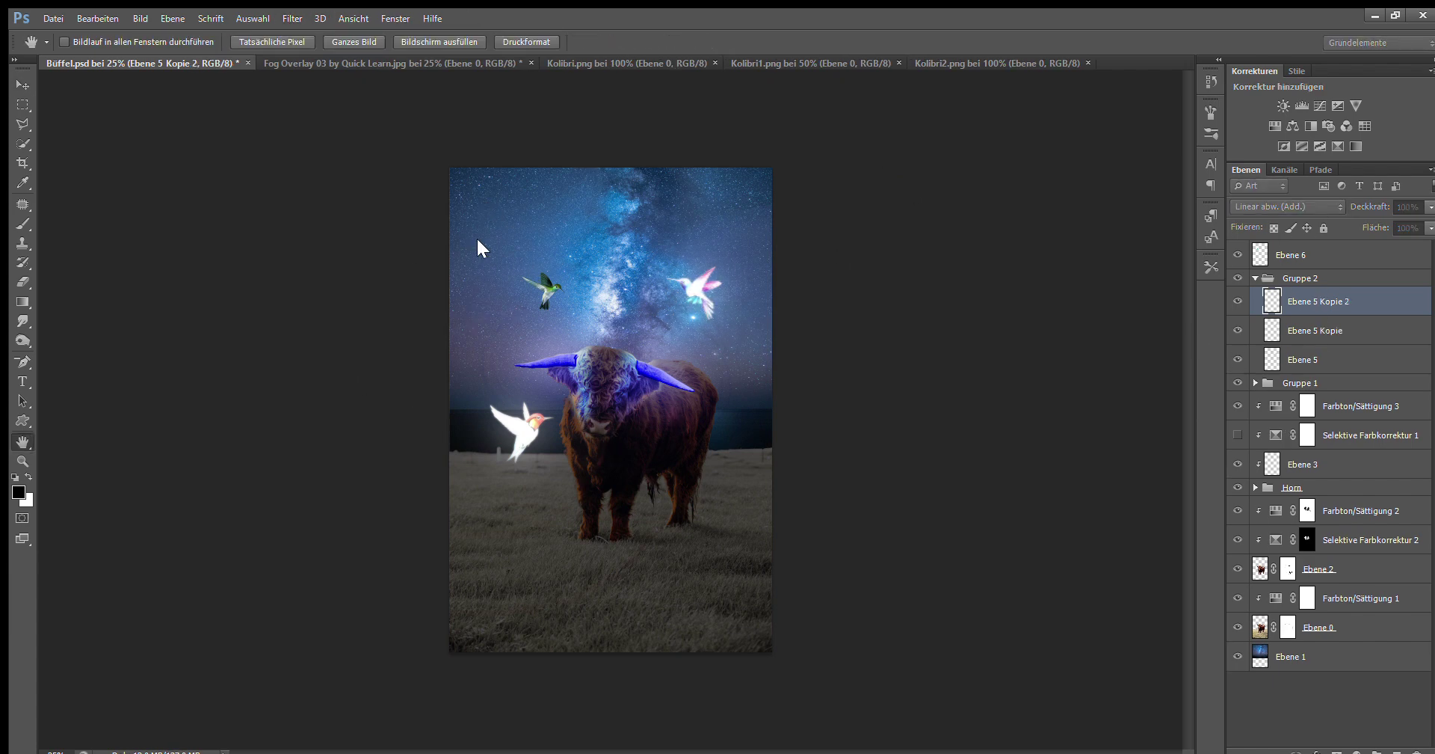
key(ctrl+j)
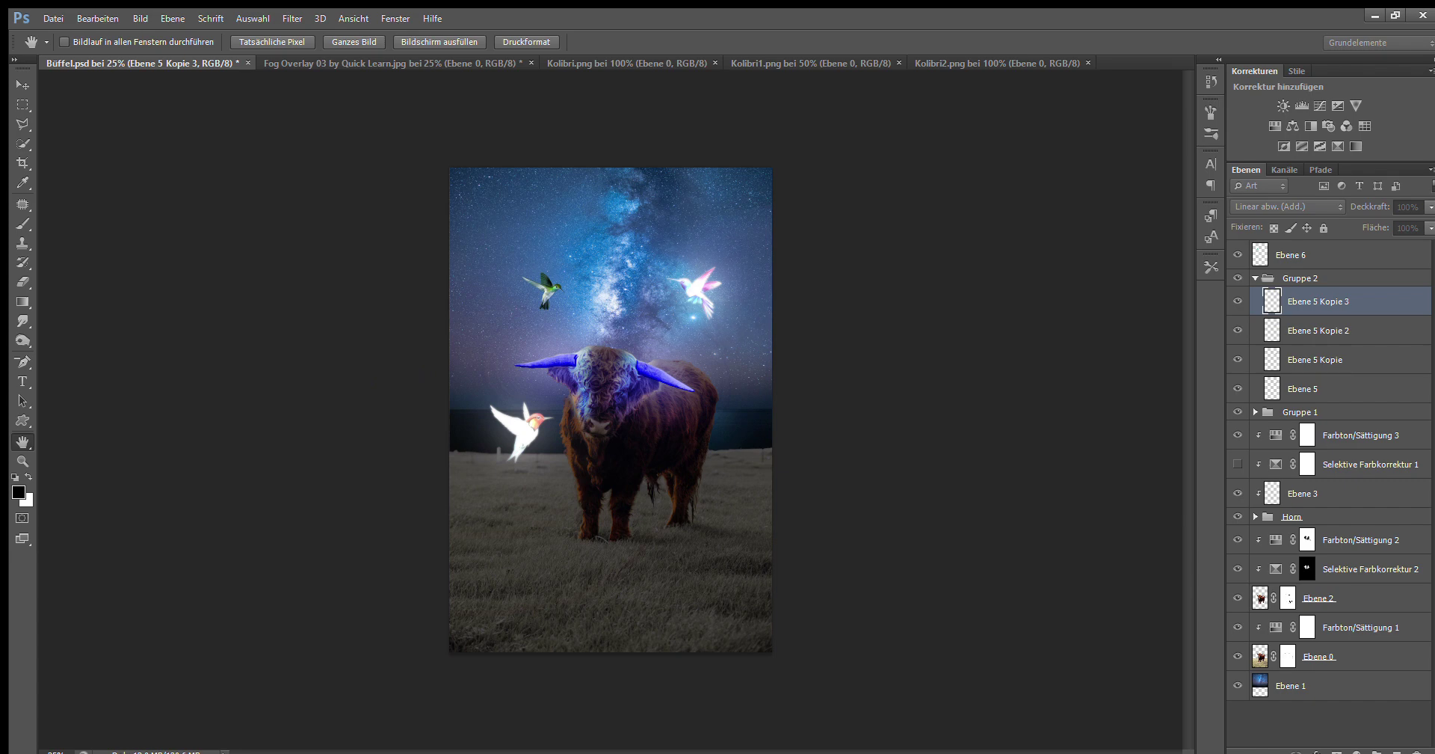
key(ctrl+j)
key(v)
click(1256, 278)
- Group the green hummingbird Ebene 6 into Gruppe 3 with additive copies and clip a Hue/Saturation adjustment above it
click(1301, 255)
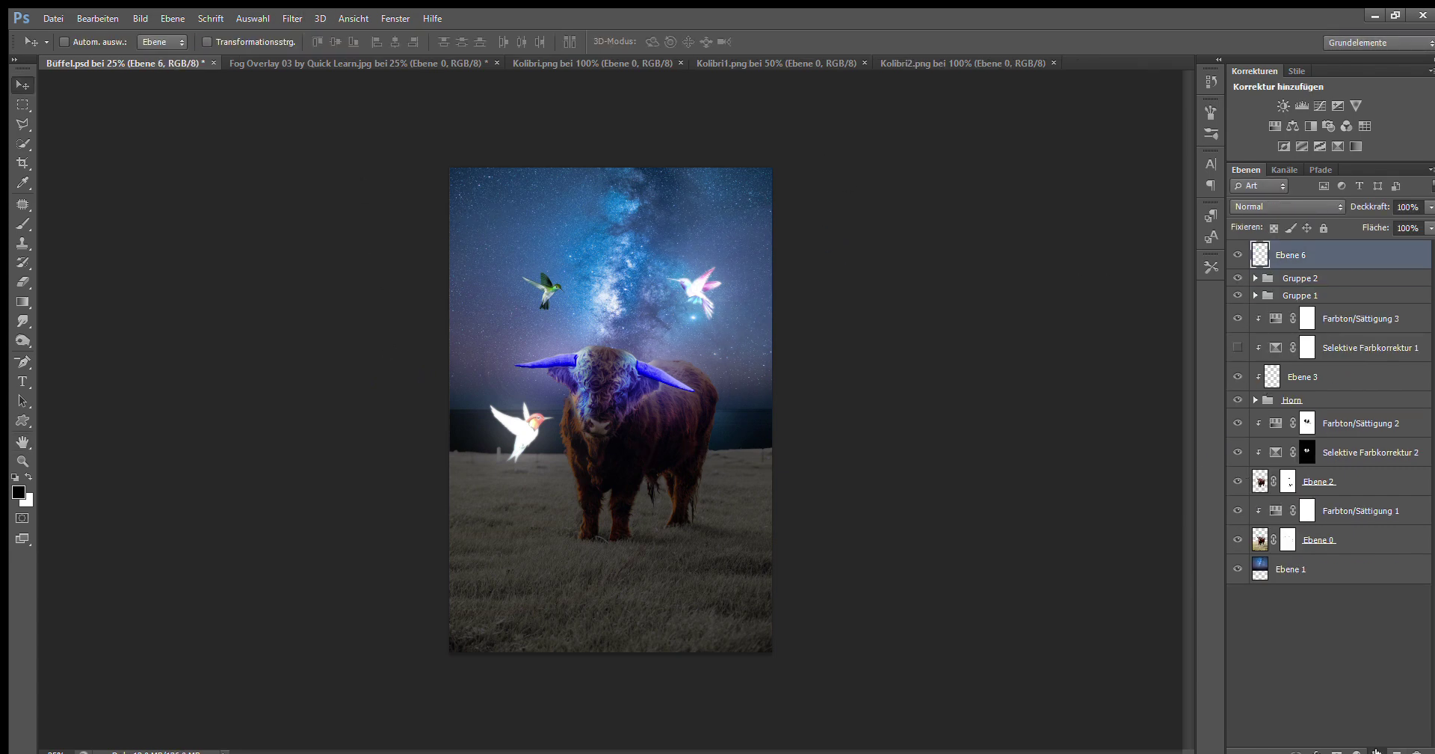
key(ctrl+j)
key(ctrl+g)
key(shift+alt+w)
key(ctrl+j)
key(h)
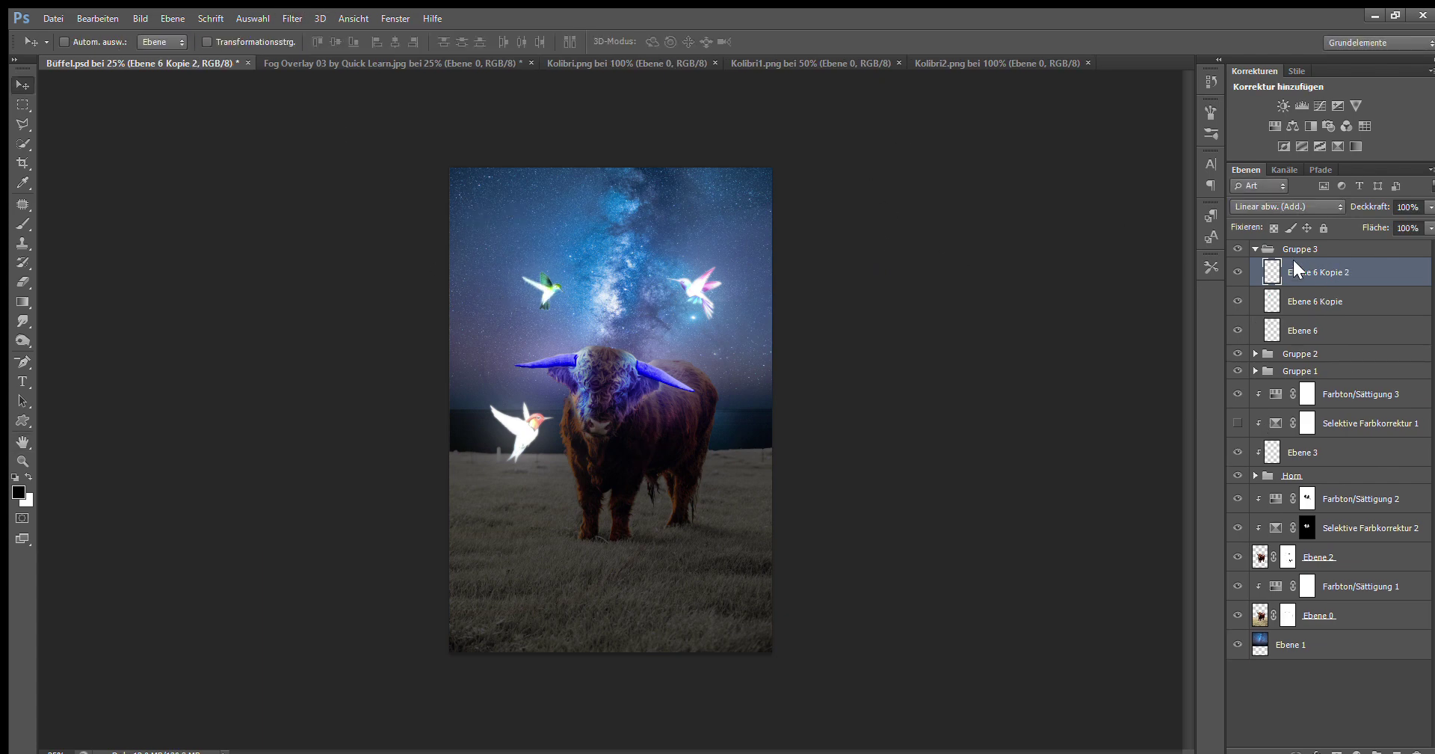
key(ctrl+j)
key(v)
key(ctrl+j)
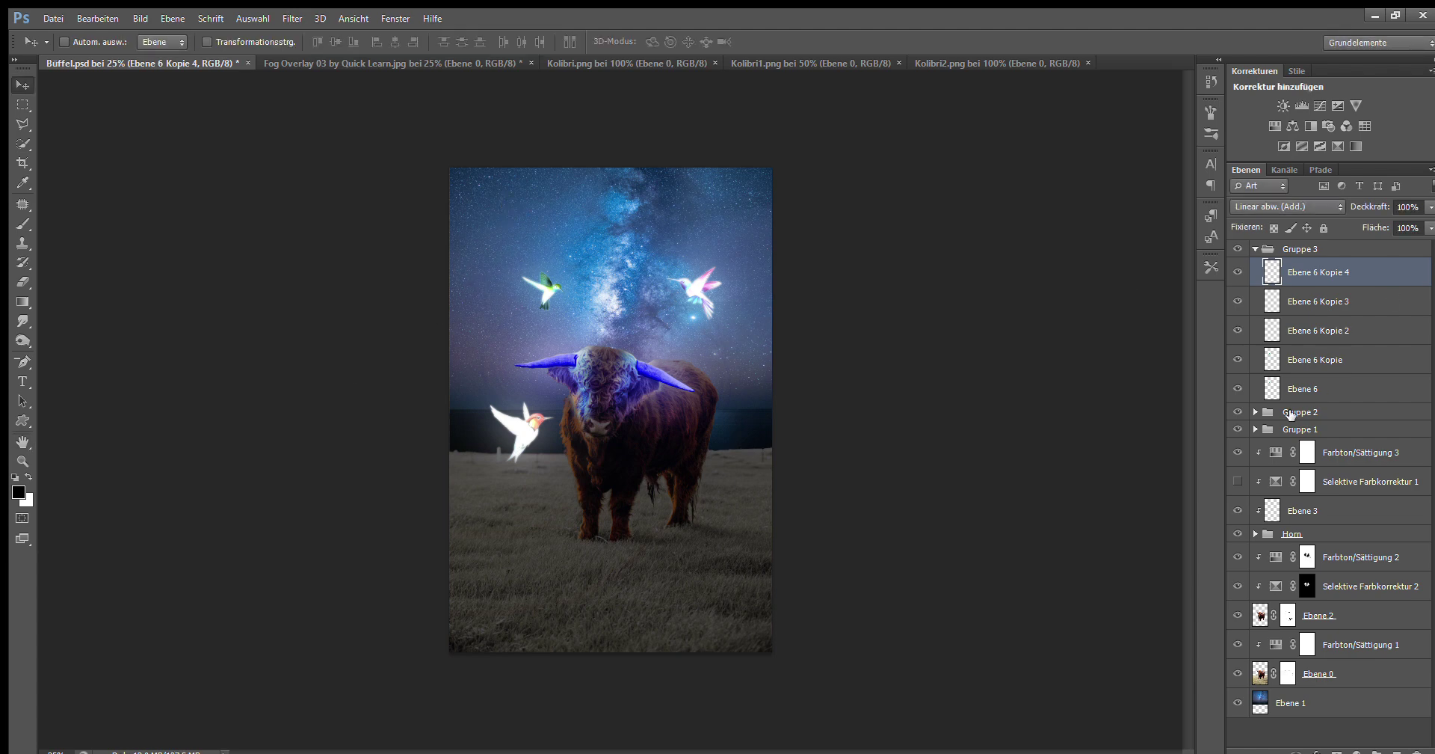
click(1256, 249)
key(ctrl+u)
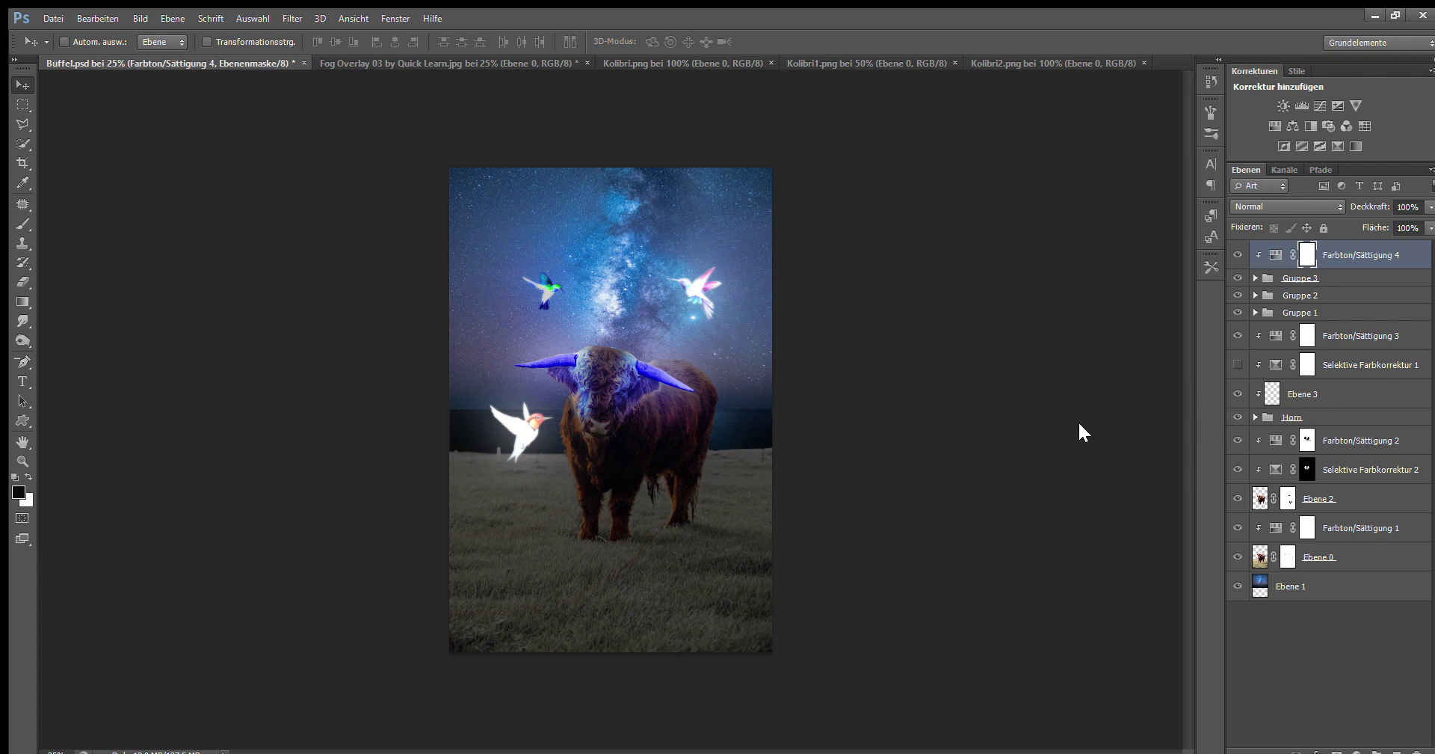
- Add a Hue/Saturation adjustment clipped to Gruppe 2, then step back and forth through its history
key(alt+bracketleft)
key(alt+bracketleft)
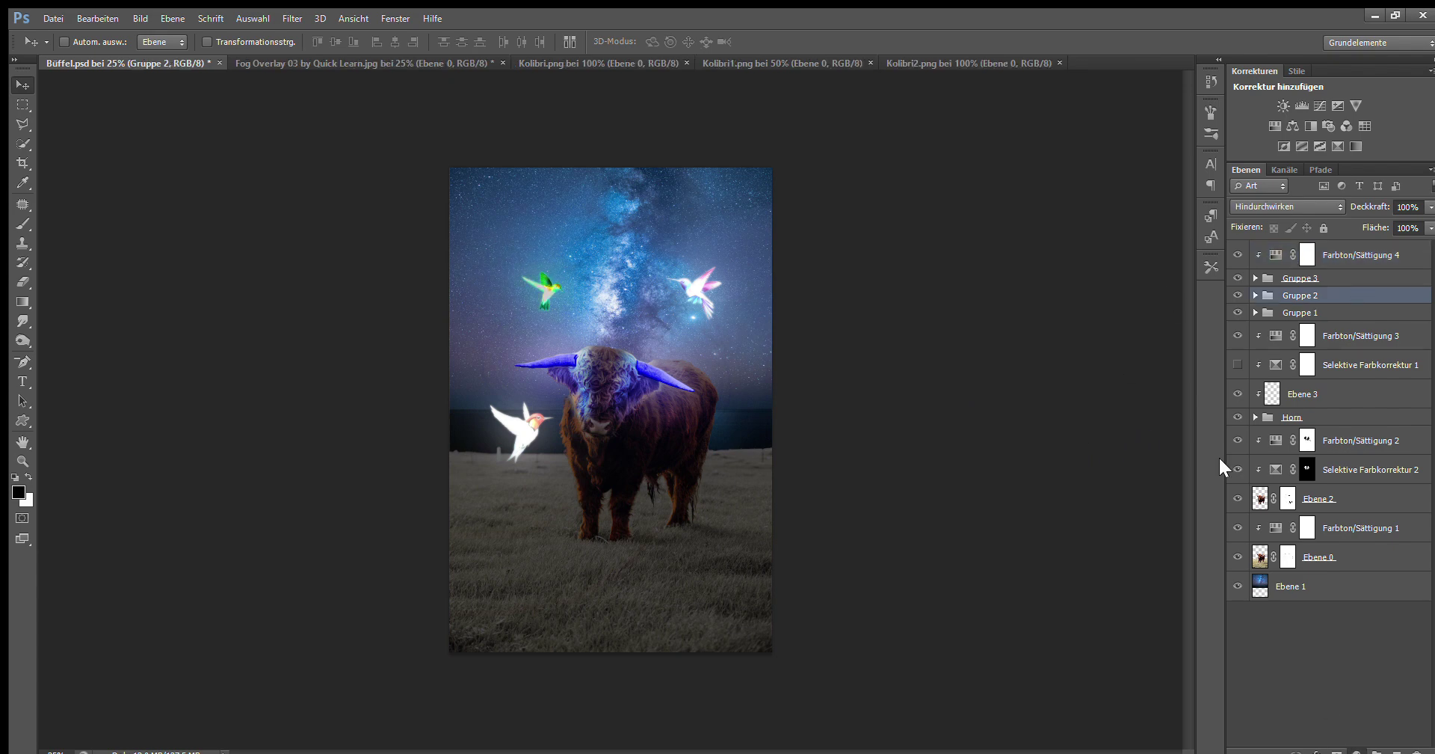
key(ctrl+u)
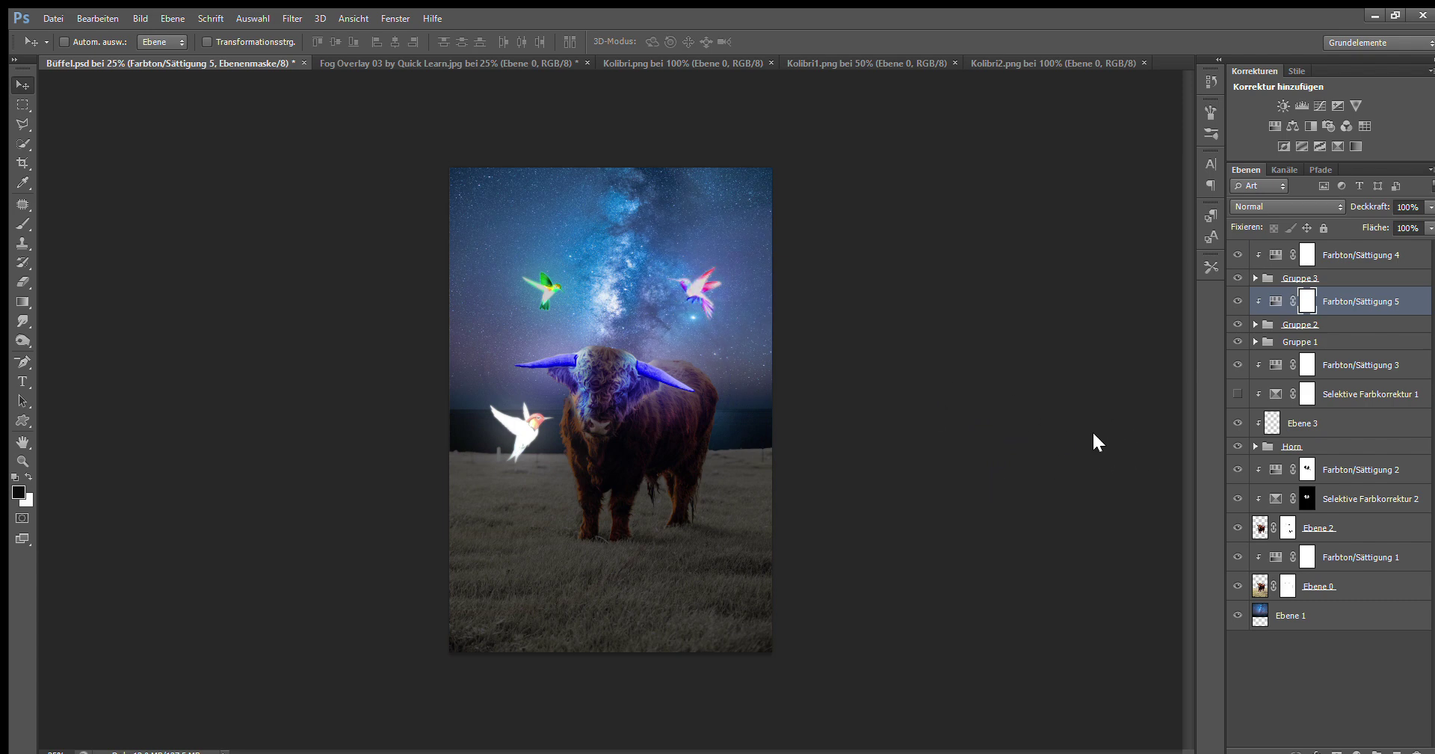
click(1359, 325)
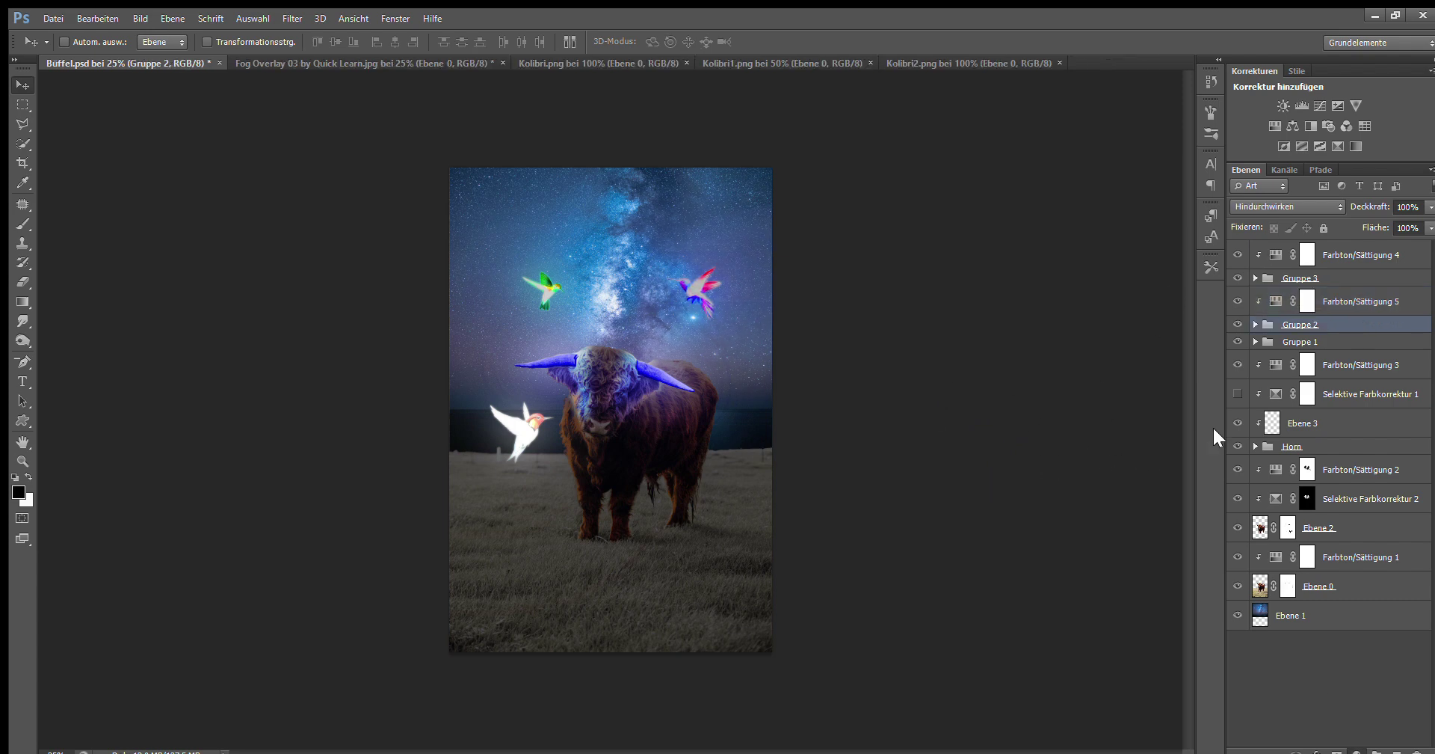
key(ctrl+z)
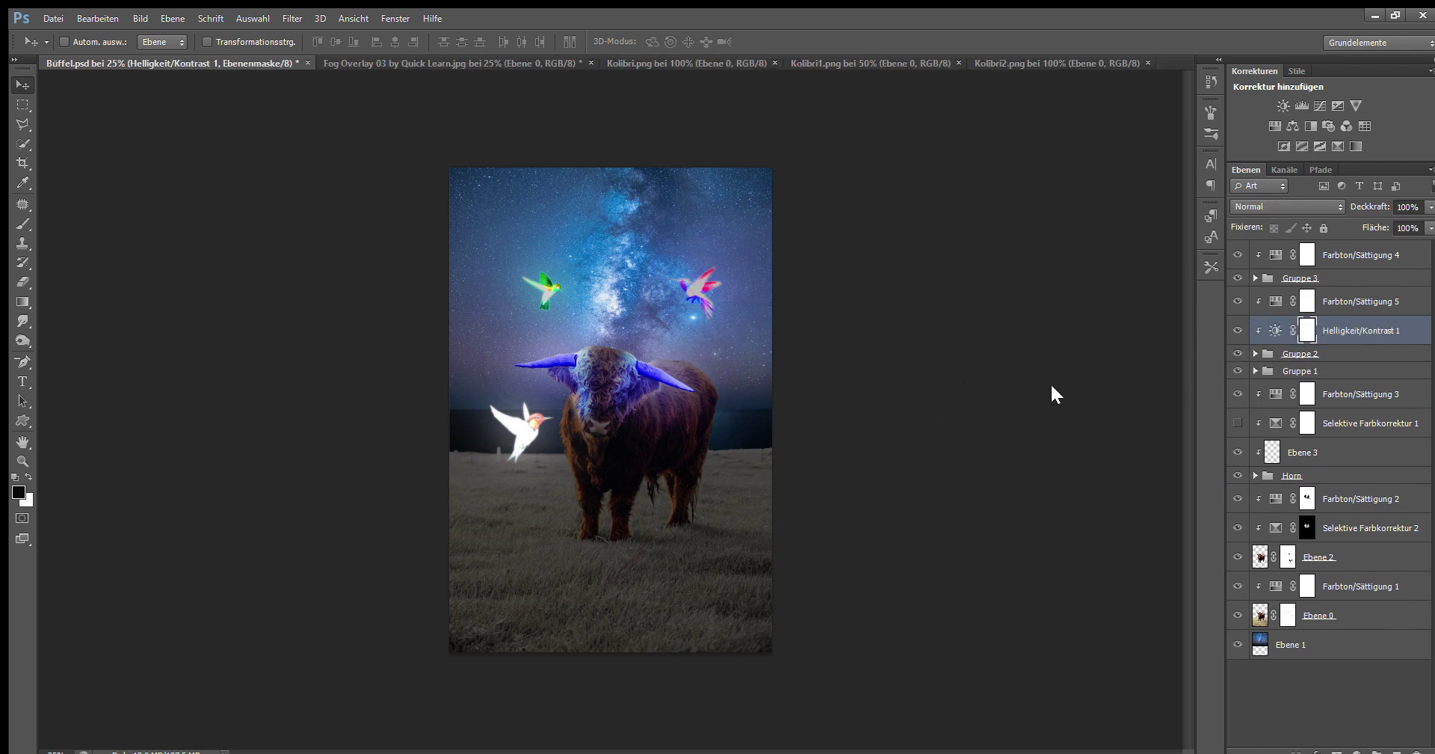
key(ctrl+shift+z)
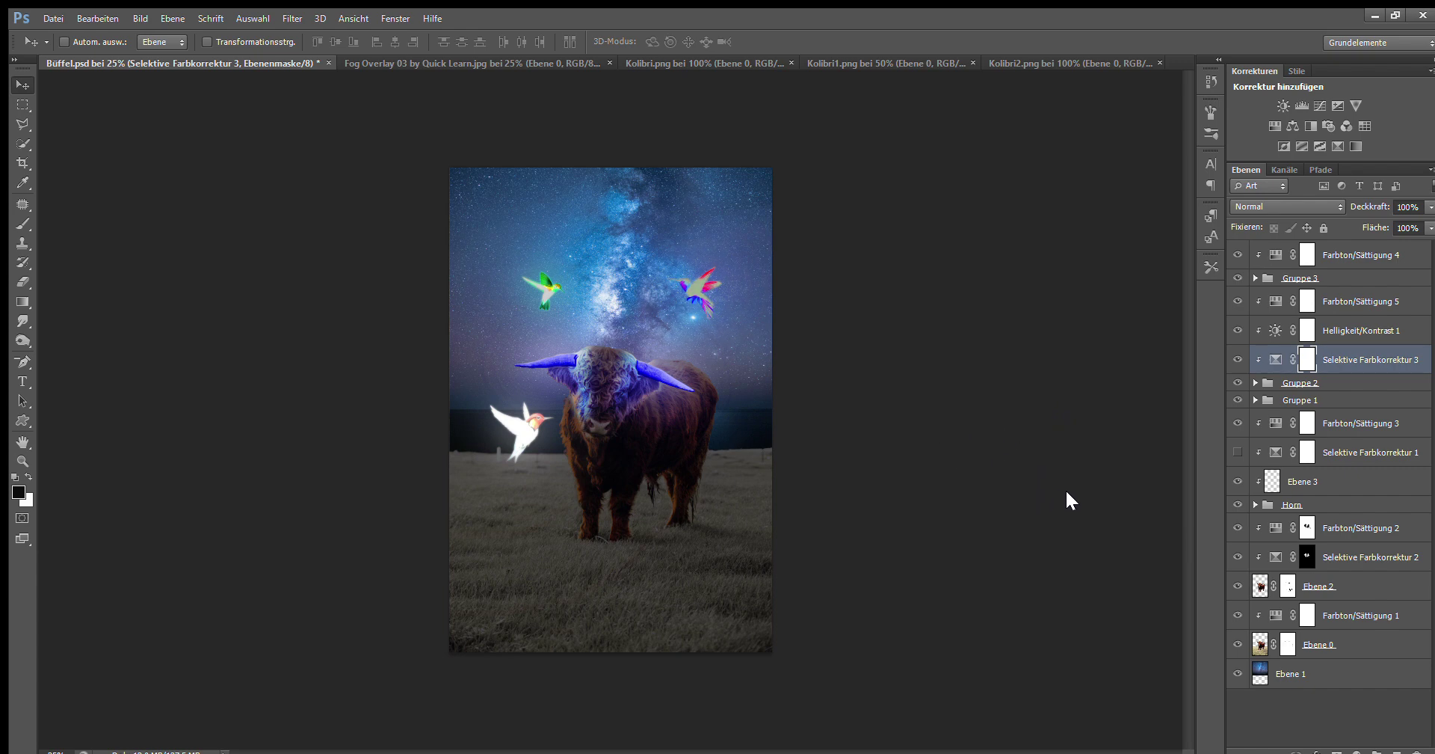
key(ctrl+shift+z)
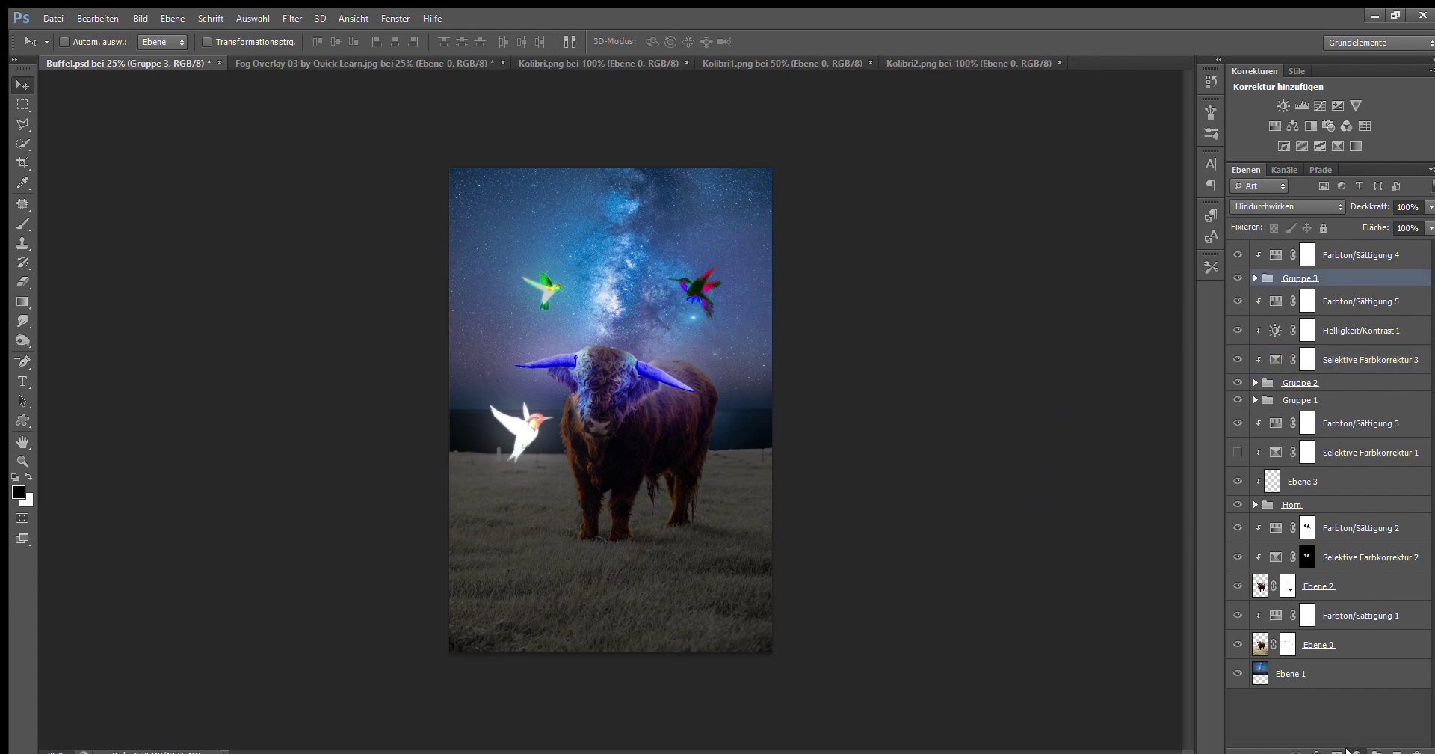
key(ctrl+shift+z)
key(ctrl+shift+z)
key(ctrl+shift+z)
key(ctrl+shift+z)
key(ctrl+shift+z)
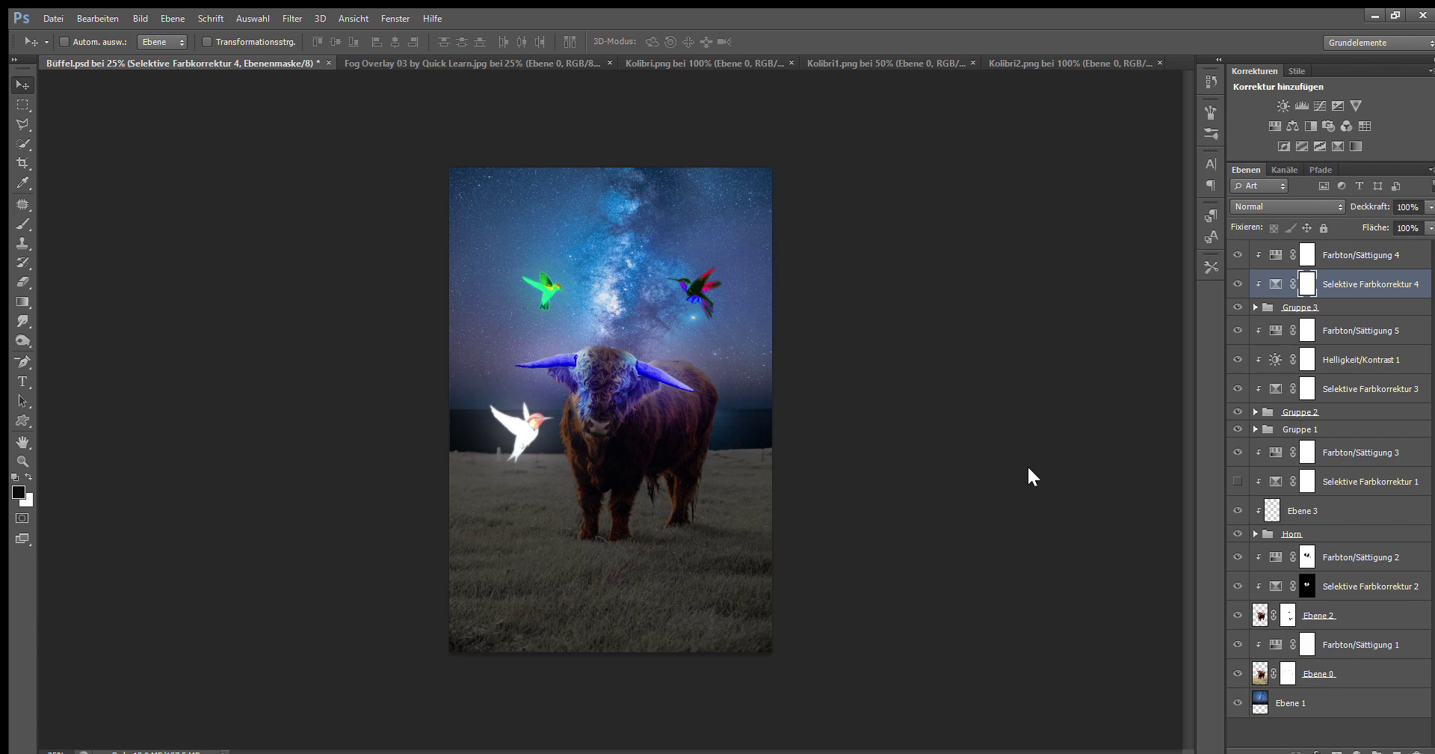
- Clip the selective colour adjustment to Gruppe 1 and toggle the bird copies in Gruppe 1 and 2
key(ctrl+shift+z)
key(ctrl+shift+z)
key(ctrl+shift+z)
key(ctrl+shift+z)
key(ctrl+shift+z)
key(ctrl+shift+z)
key(ctrl+shift+z)
key(ctrl+shift+z)
key(ctrl+shift+z)
key(ctrl+shift+z)
key(ctrl+shift+z)
key(ctrl+shift+z)
key(ctrl+shift+z)
key(ctrl+z)
key(ctrl+z)
key(ctrl+z)
key(ctrl+z)
key(ctrl+z)
key(ctrl+z)
key(ctrl+z)
key(ctrl+z)
key(ctrl+z)
key(ctrl+z)
key(ctrl+shift+z)
key(ctrl+shift+z)
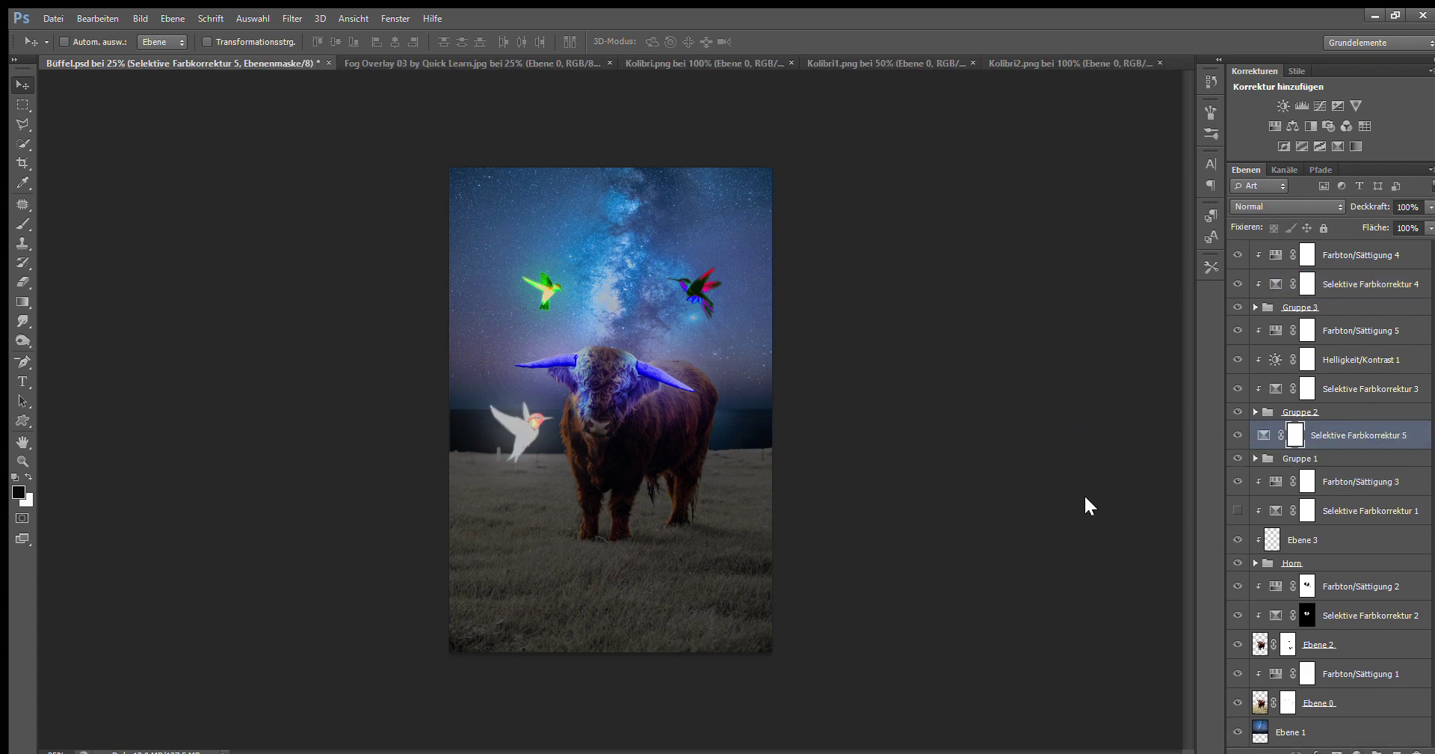
key(ctrl+alt+g)
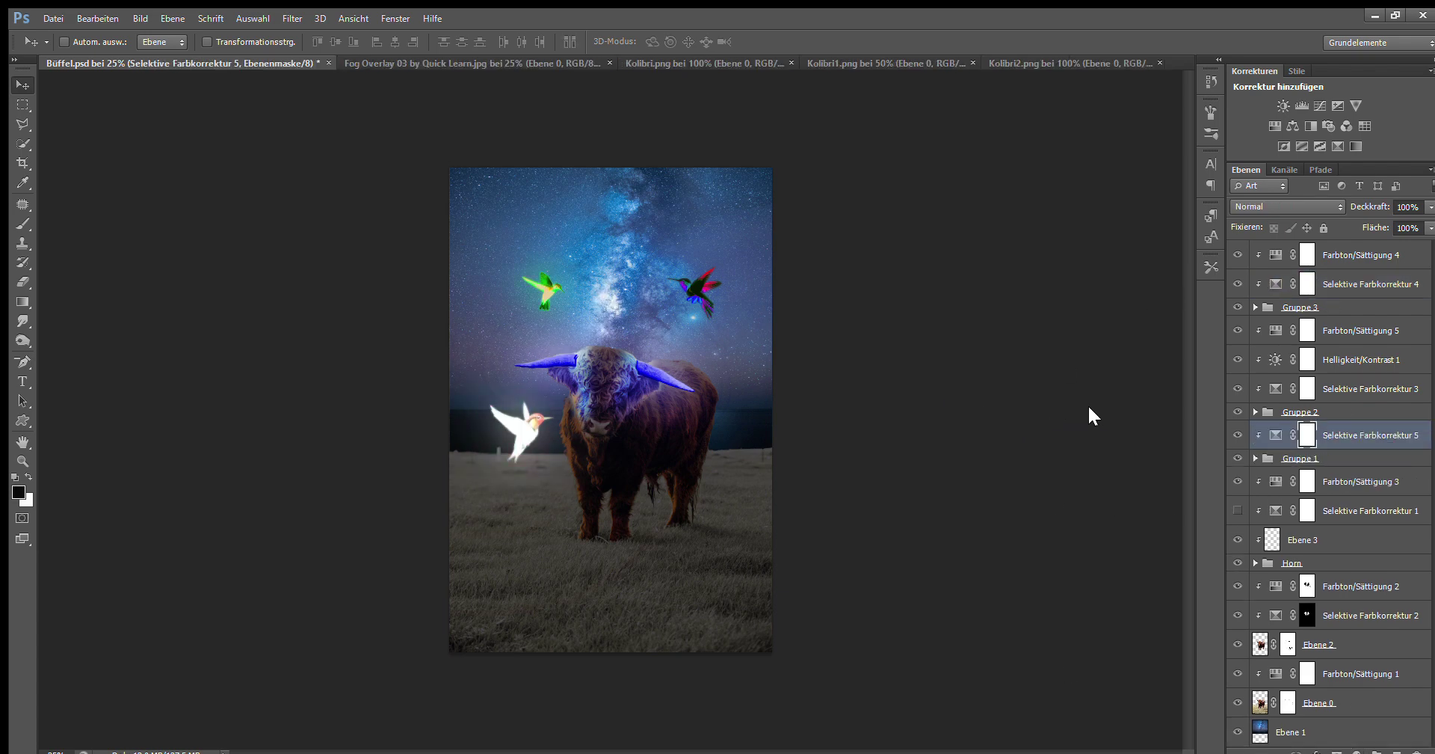
key(ctrl+shift+z)
key(ctrl+shift+z)
key(ctrl+shift+z)
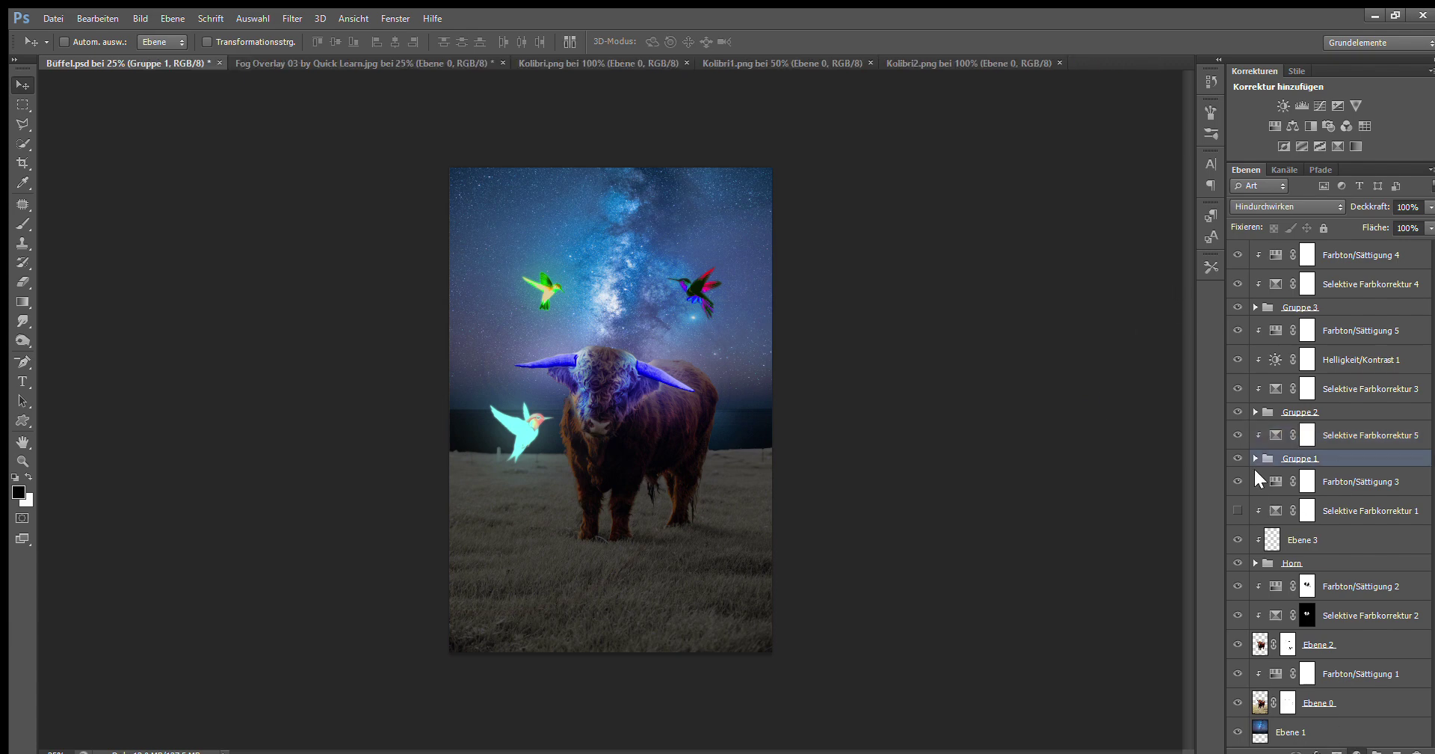
click(1238, 435)
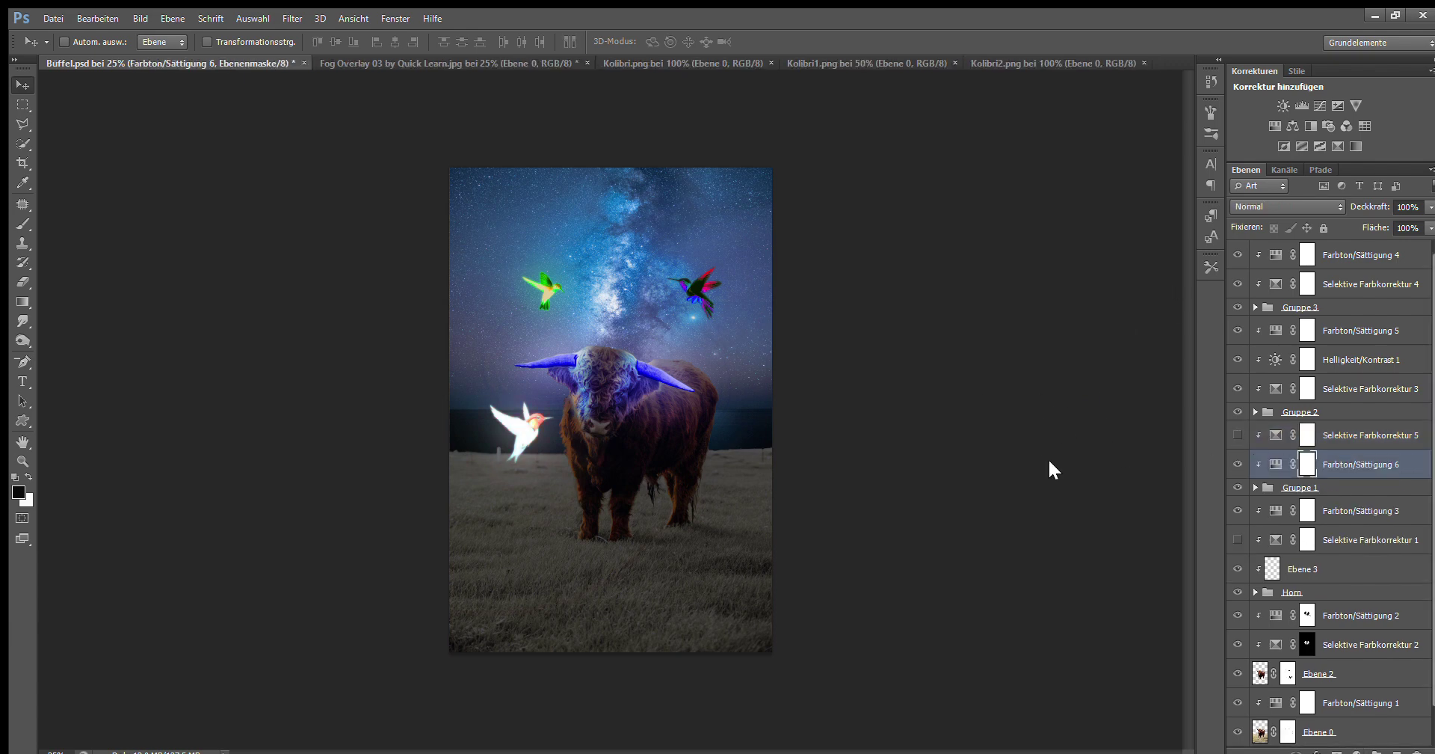
key(ctrl+shift+z)
key(ctrl+shift+z)
key(ctrl+shift+z)
key(ctrl+shift+z)
key(ctrl+shift+z)
click(1256, 412)
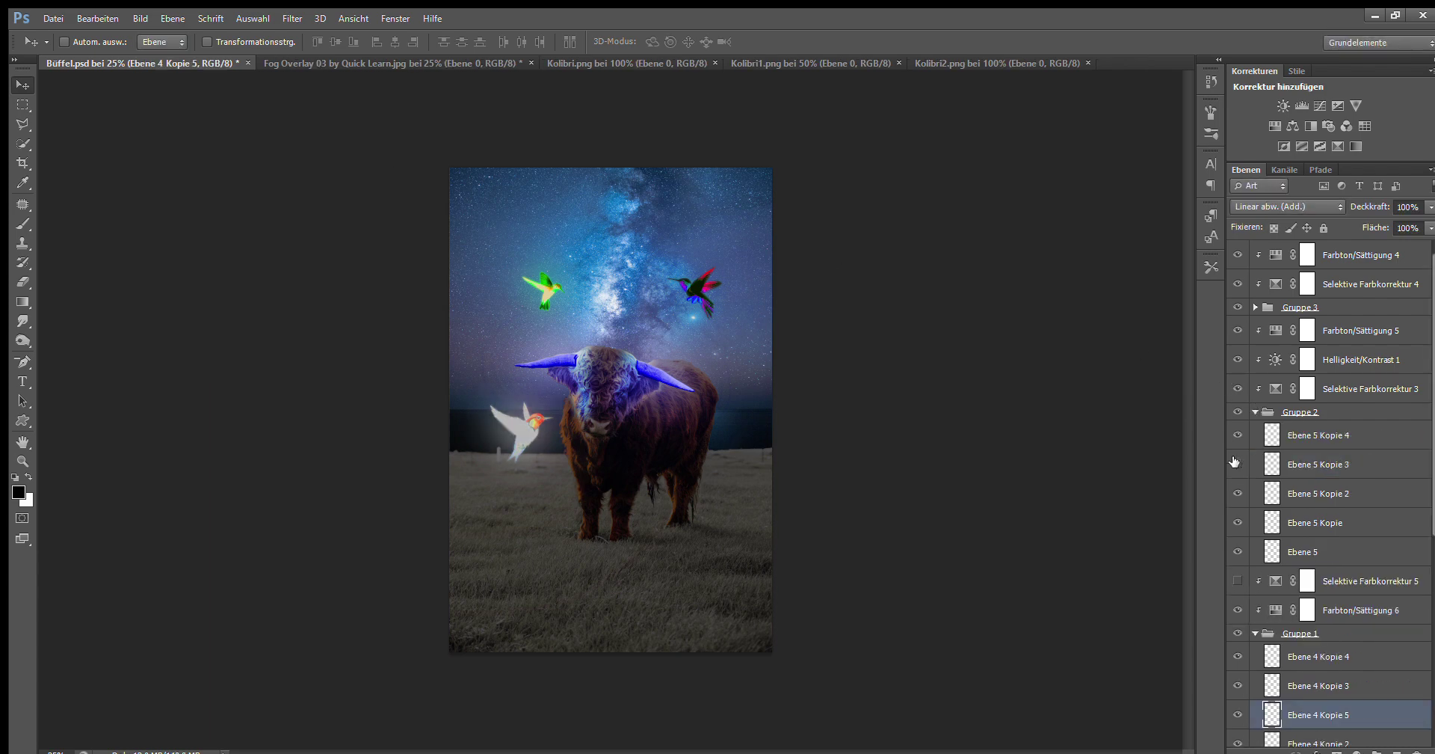
key(ctrl+shift+z)
key(ctrl+shift+z)
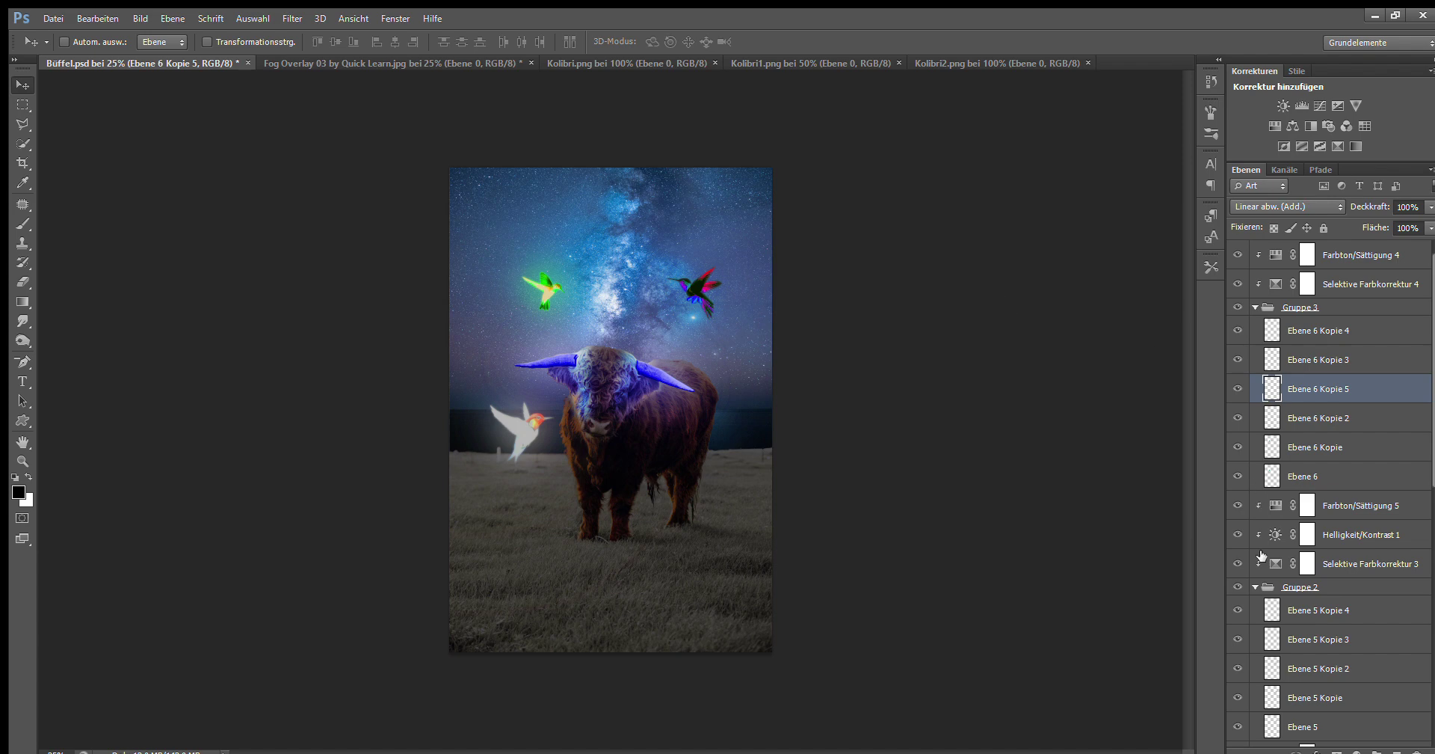
- Compare hummingbird colours with undo/redo, keep the pink-magenta version, and collapse Gruppe 3
key(ctrl+shift+z)
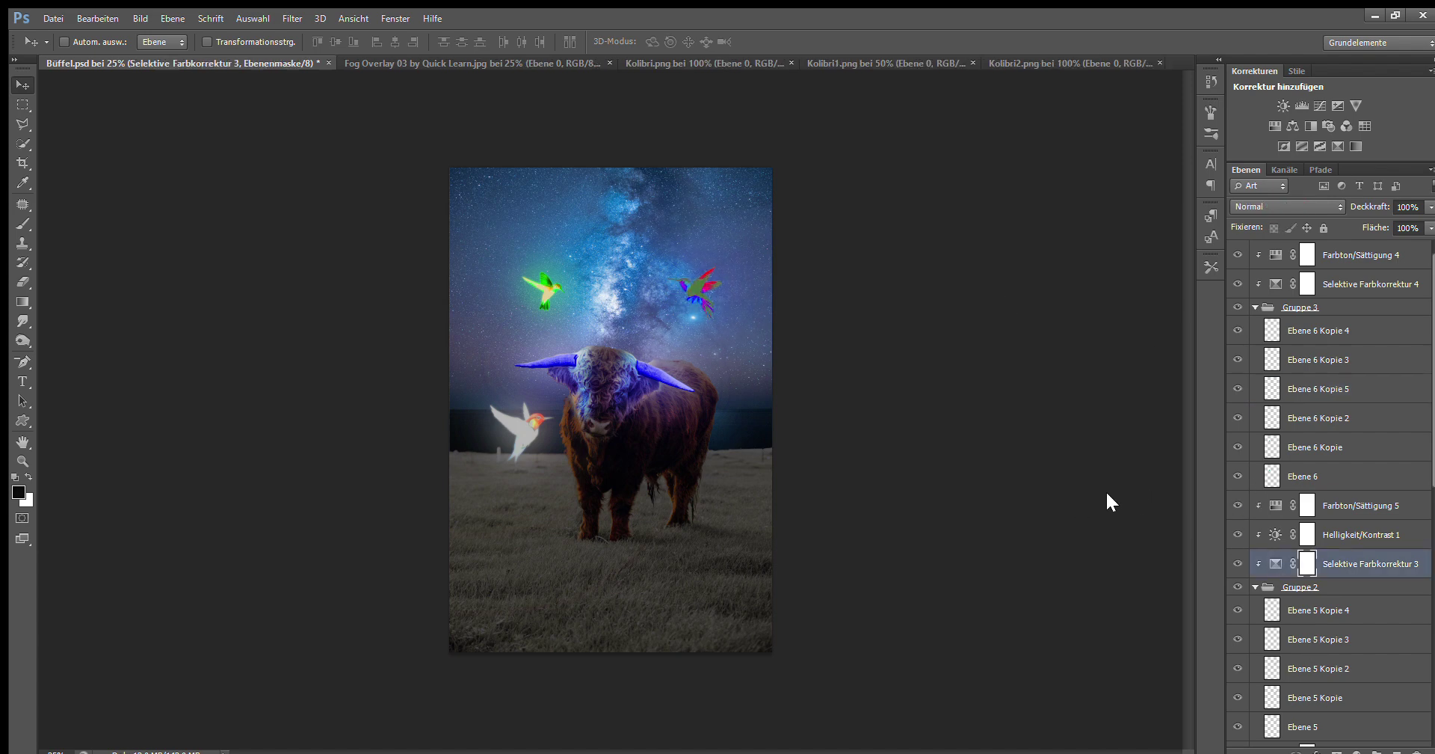
key(ctrl+shift+z)
key(ctrl+z)
key(ctrl+z)
key(ctrl+z)
key(ctrl+z)
key(ctrl+z)
key(ctrl+z)
key(ctrl+z)
key(ctrl+z)
key(ctrl+z)
key(ctrl+alt+z)
key(ctrl+alt+z)
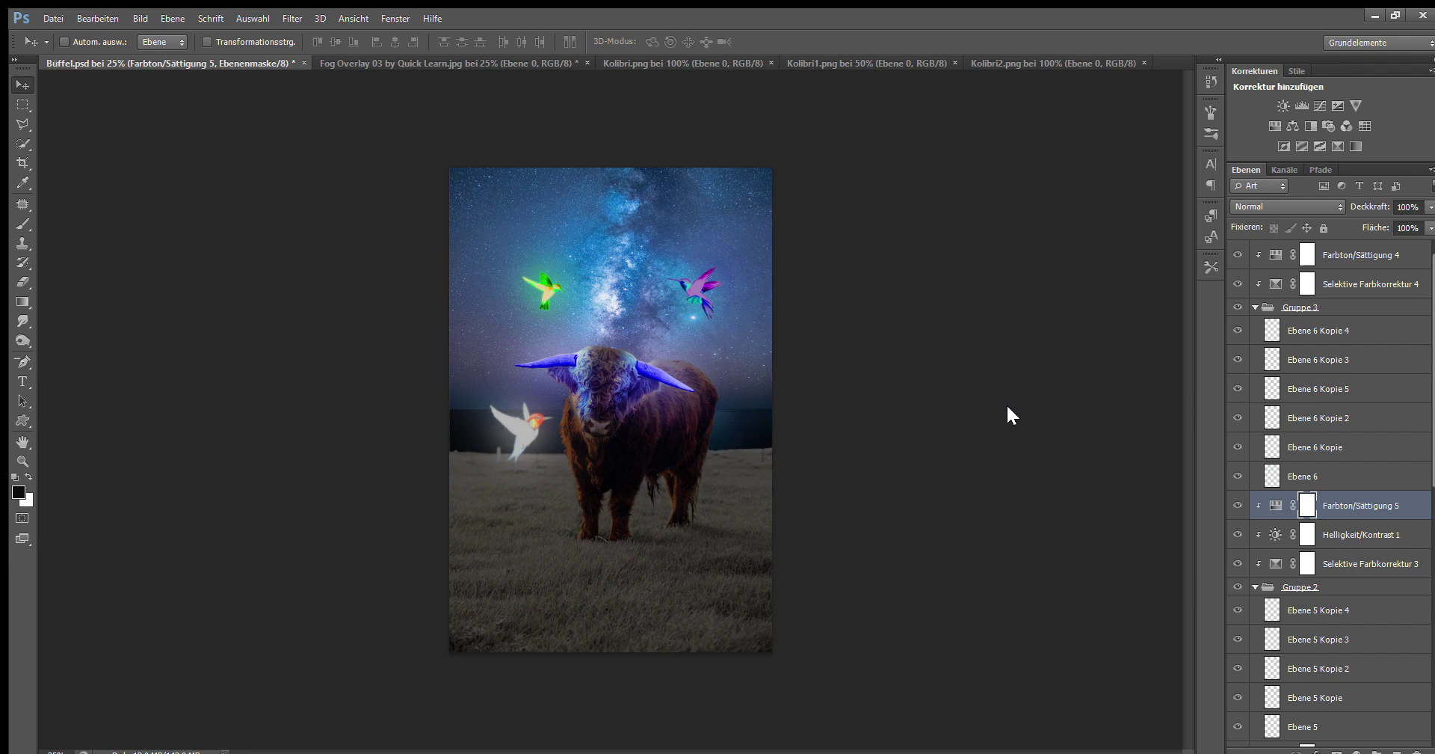
key(ctrl+z)
key(ctrl+z)
key(ctrl+z)
key(ctrl+z)
key(ctrl+z)
key(ctrl+z)
key(ctrl+z)
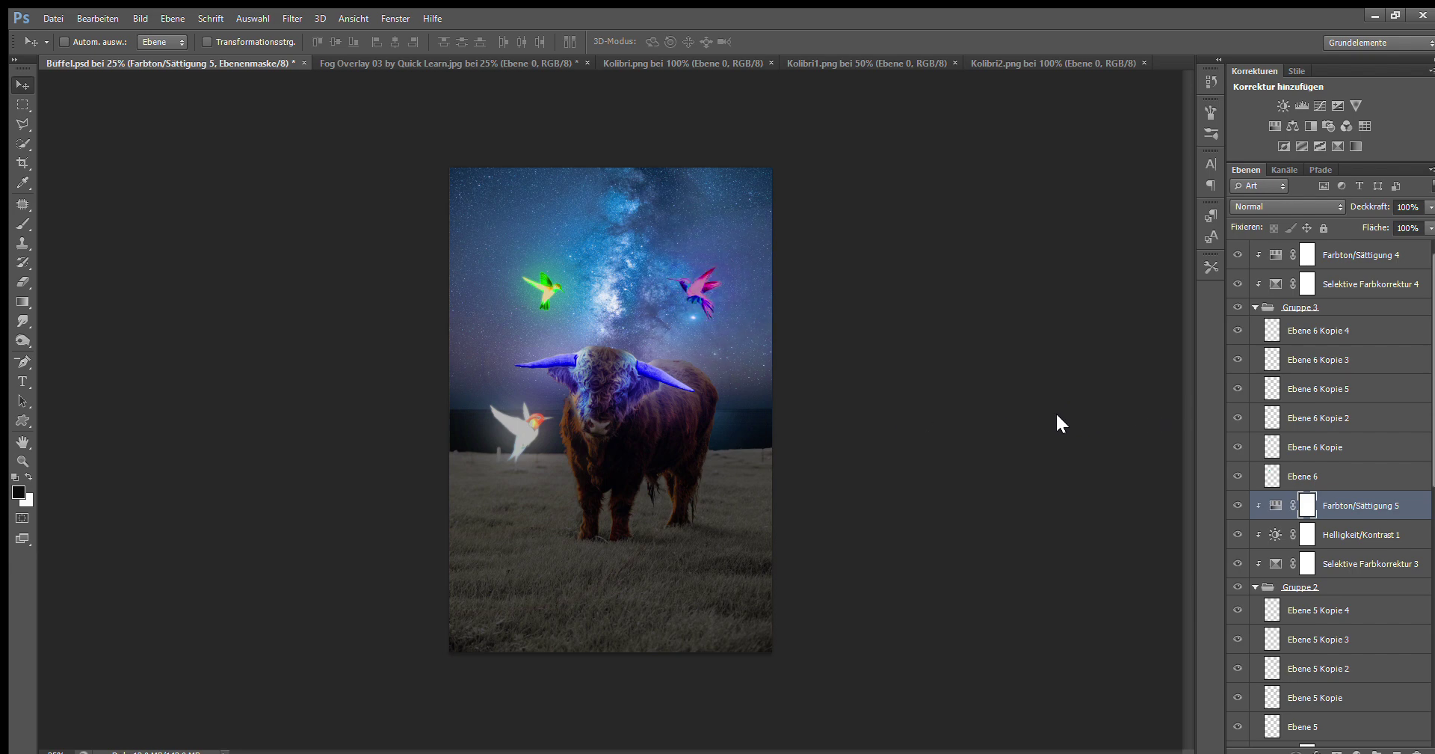
key(ctrl+z)
key(ctrl+z)
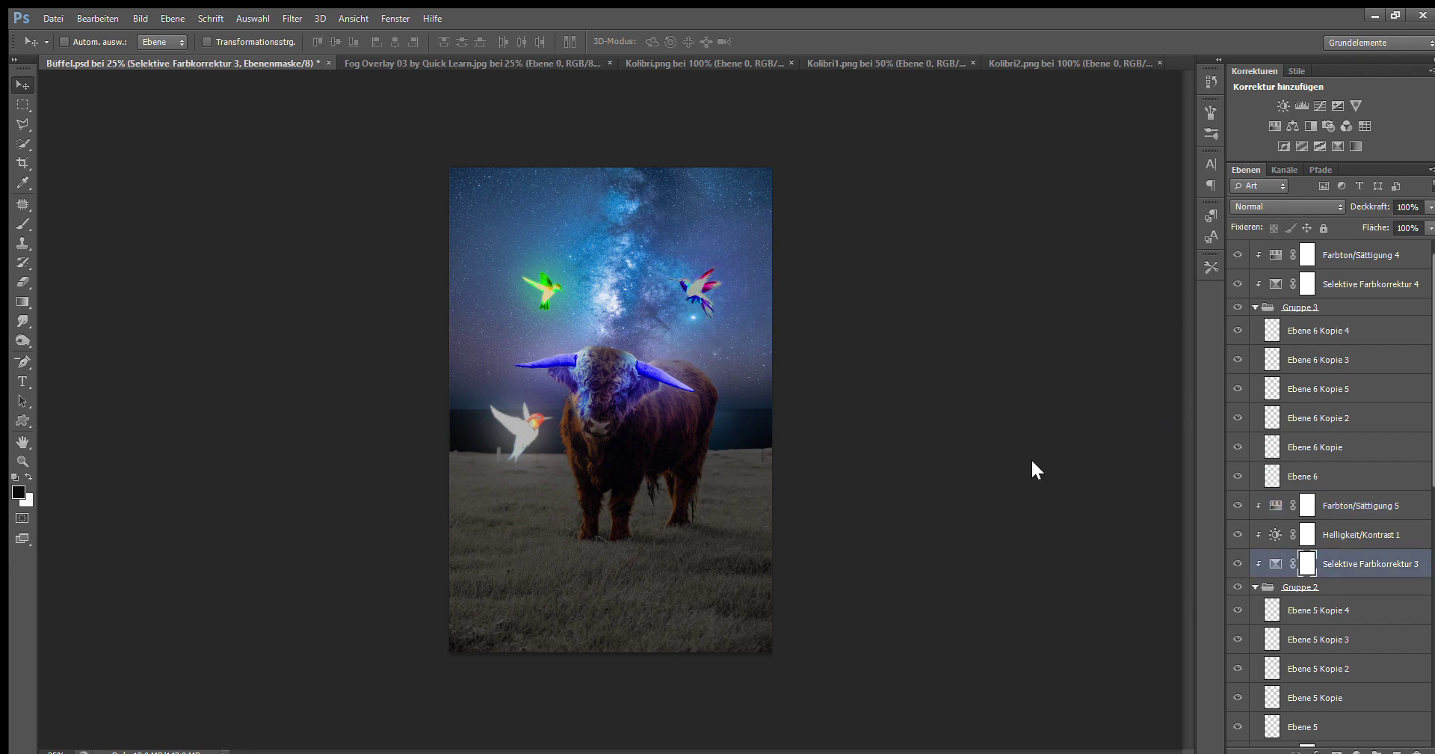
key(ctrl+z)
key(ctrl+z)
key(ctrl+z)
key(ctrl+z)
click(1256, 307)
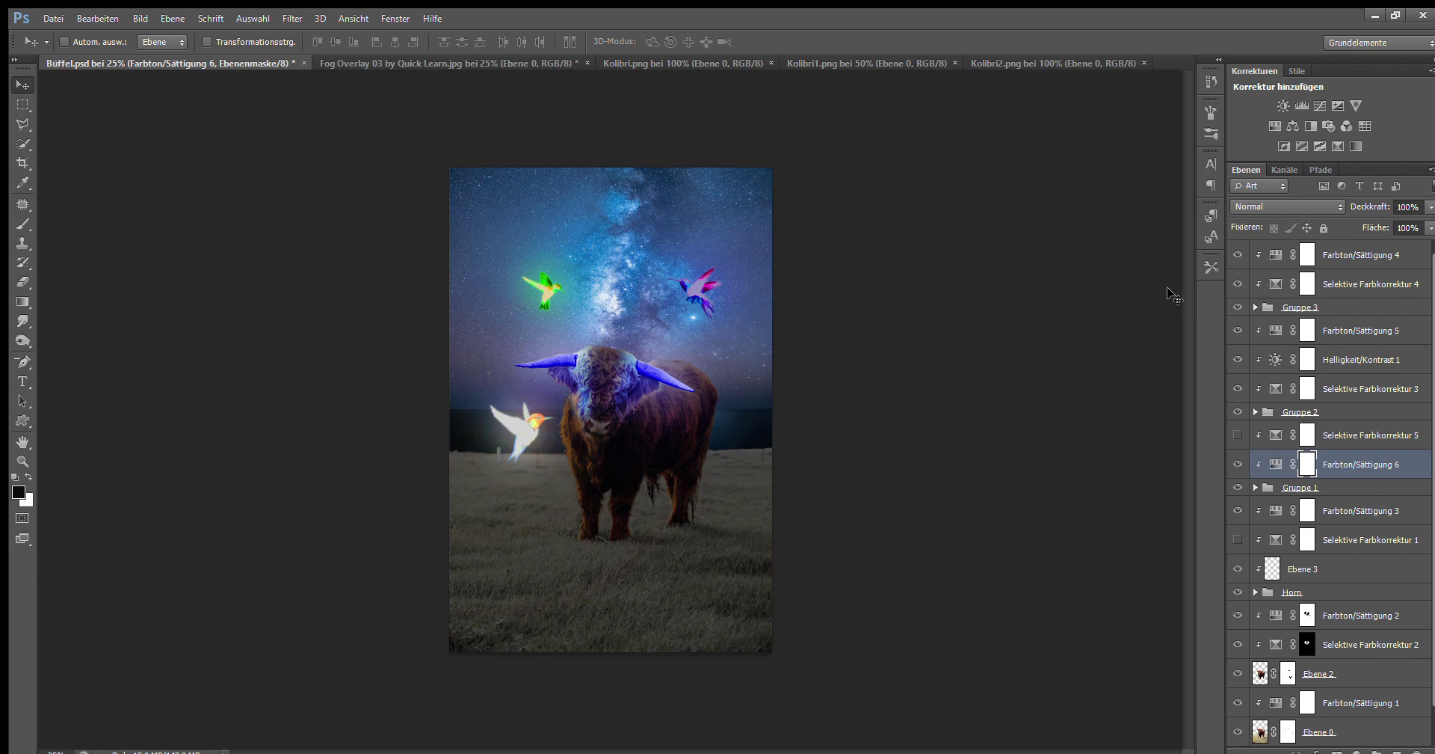
- Place the Fog Overlay into Büffel.psd at the top of the stack in Screen mode
click(448, 62)
drag(523, 374, 896, 178)
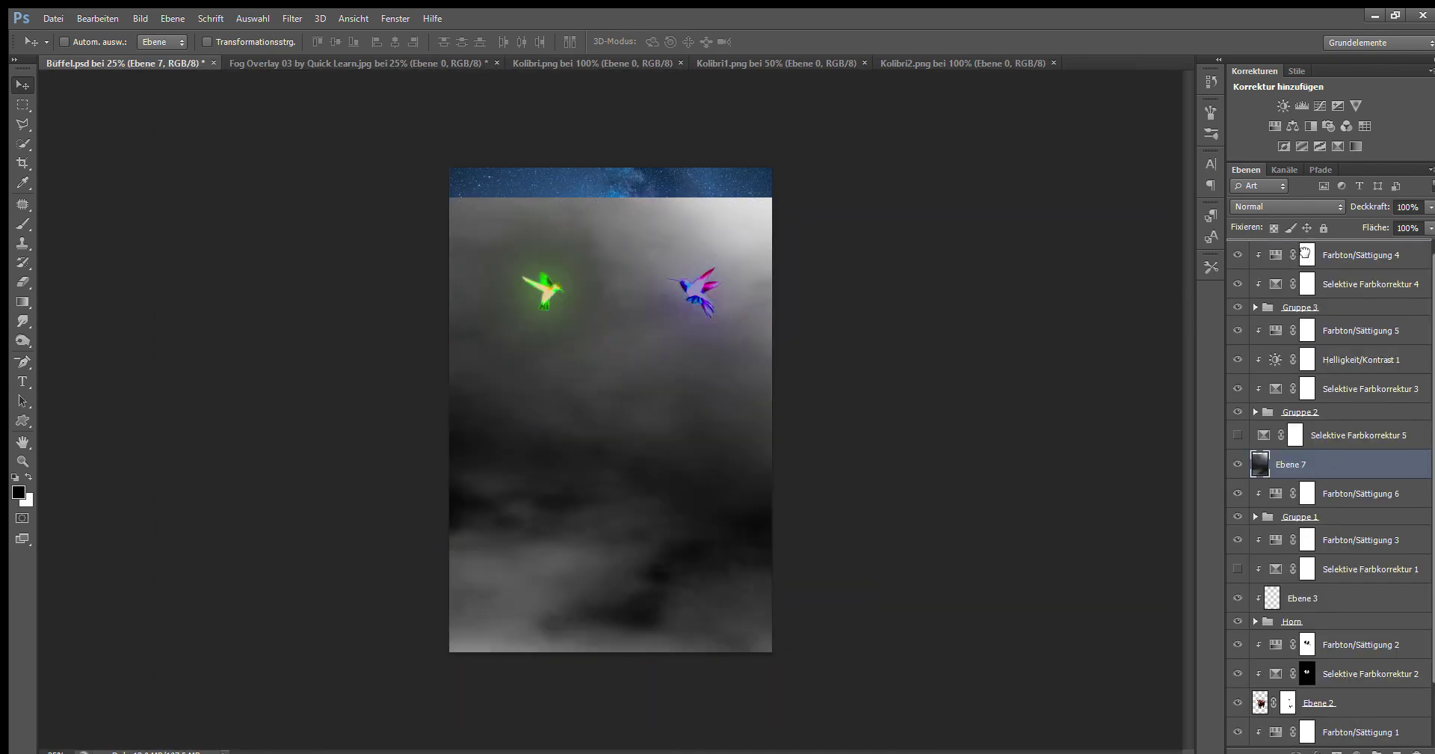
drag(1292, 464, 1304, 252)
key(shift+plus)
key(shift+plus)
key(shift+plus)
key(3)
key(7)
key(4)
key(6)
key(shift+5)
key(shift+8)
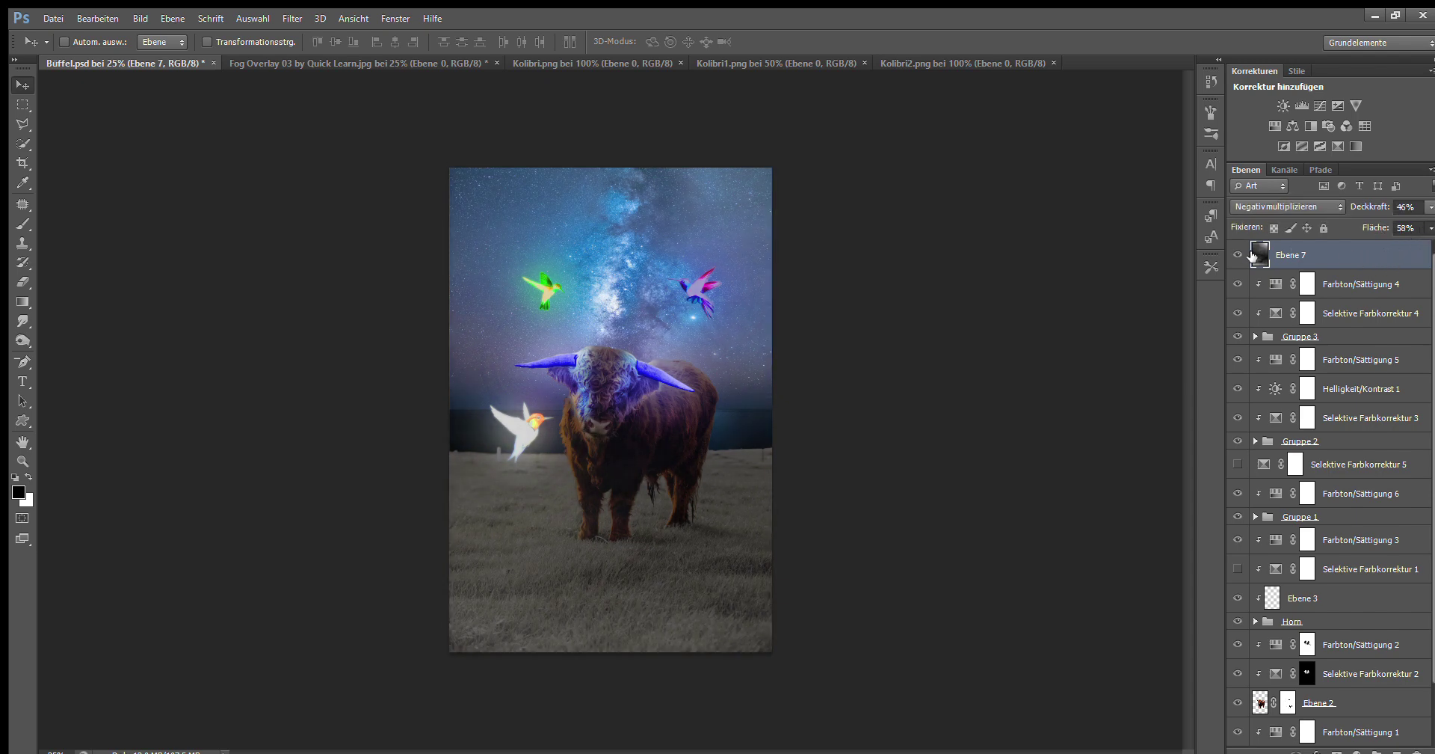
- Tune the fog layer to 78% opacity and 49% fill, comparing it hidden and shown
click(1237, 255)
click(1237, 255)
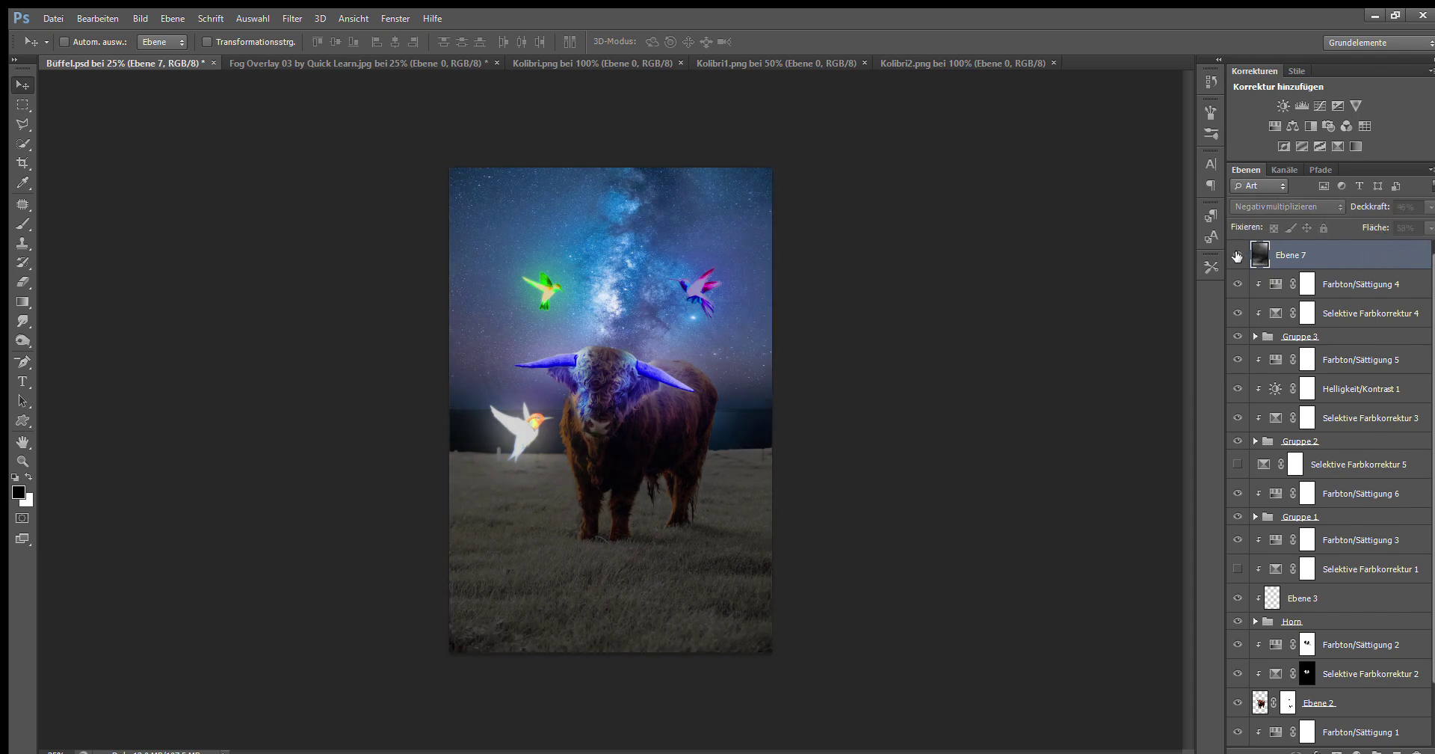
key(9)
key(8)
key(shift+0)
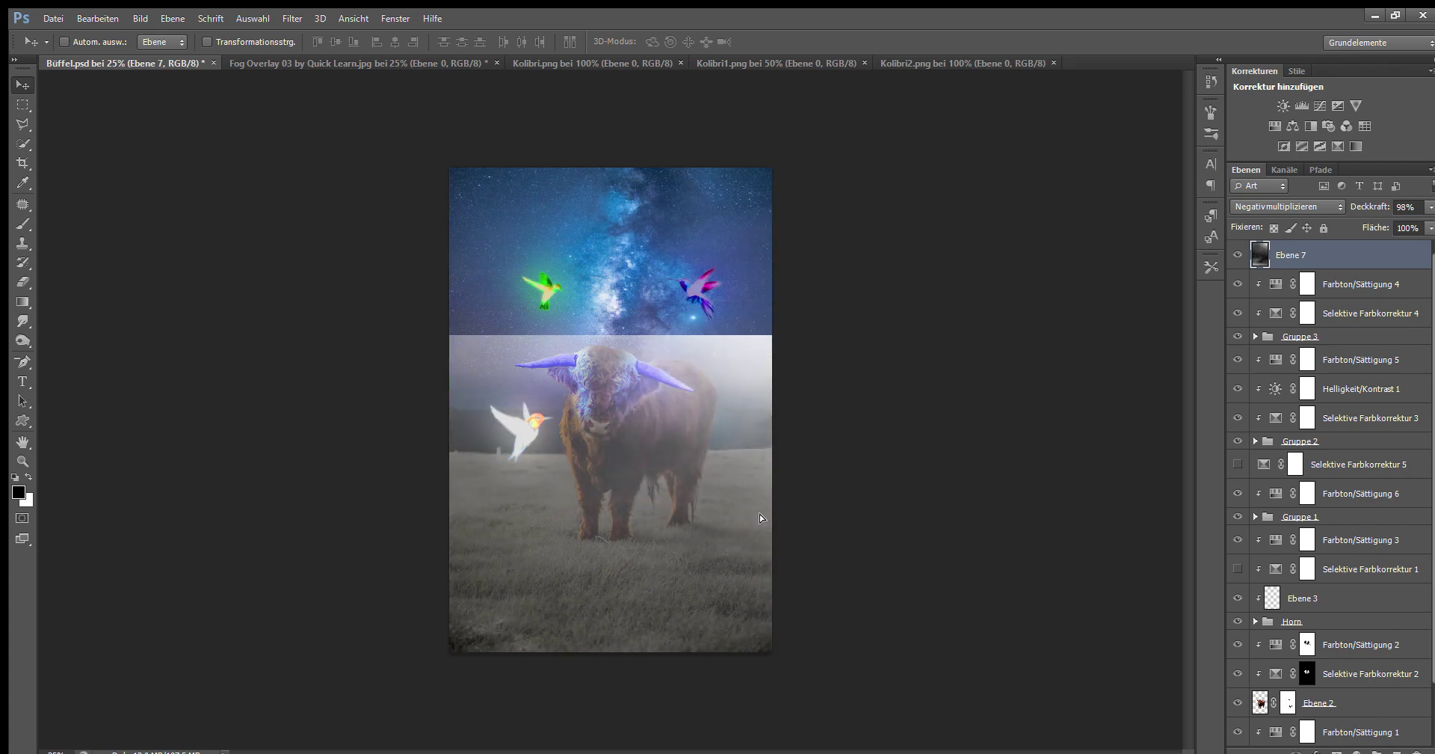
mouse_move(1420, 228)
mouse_down()
mouse_move(1385, 230)
mouse_move(1386, 214)
mouse_up()
key(h)
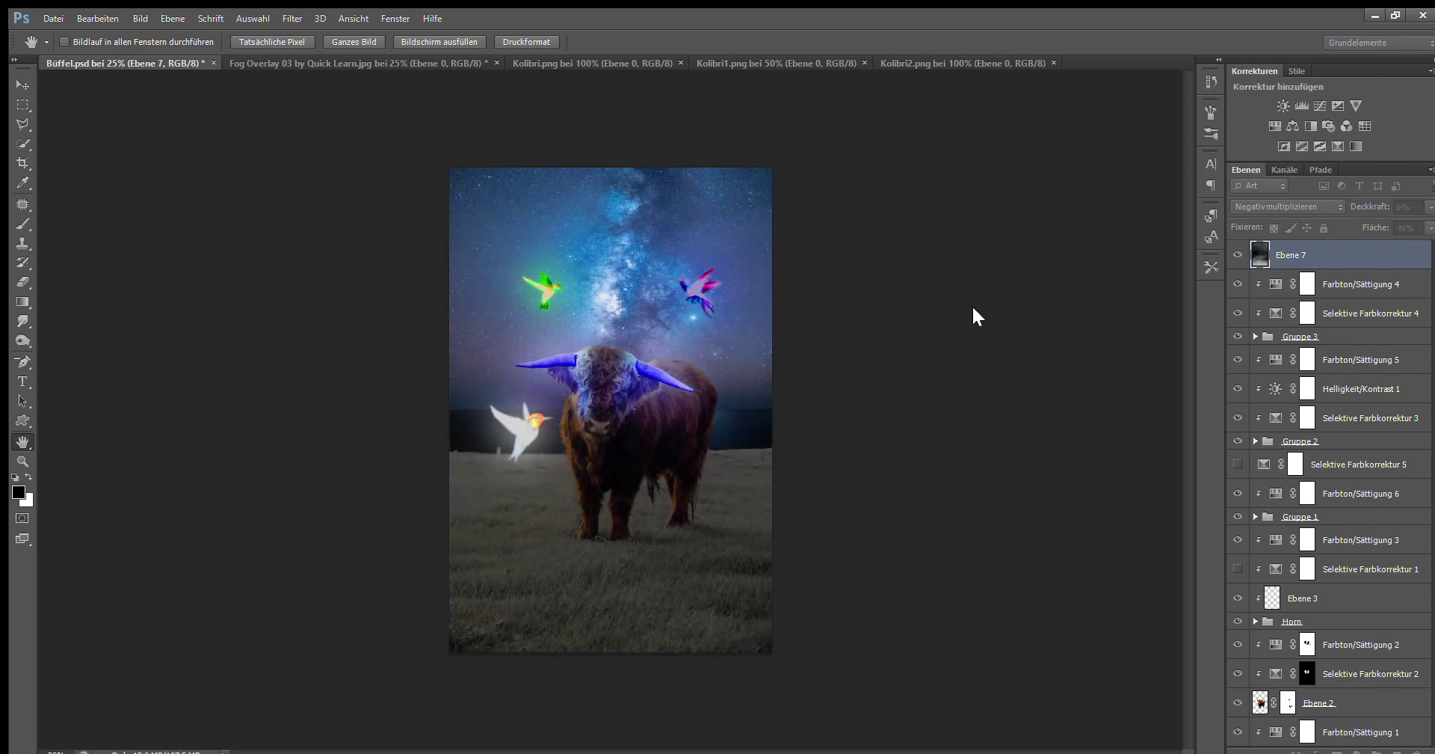
key(v)
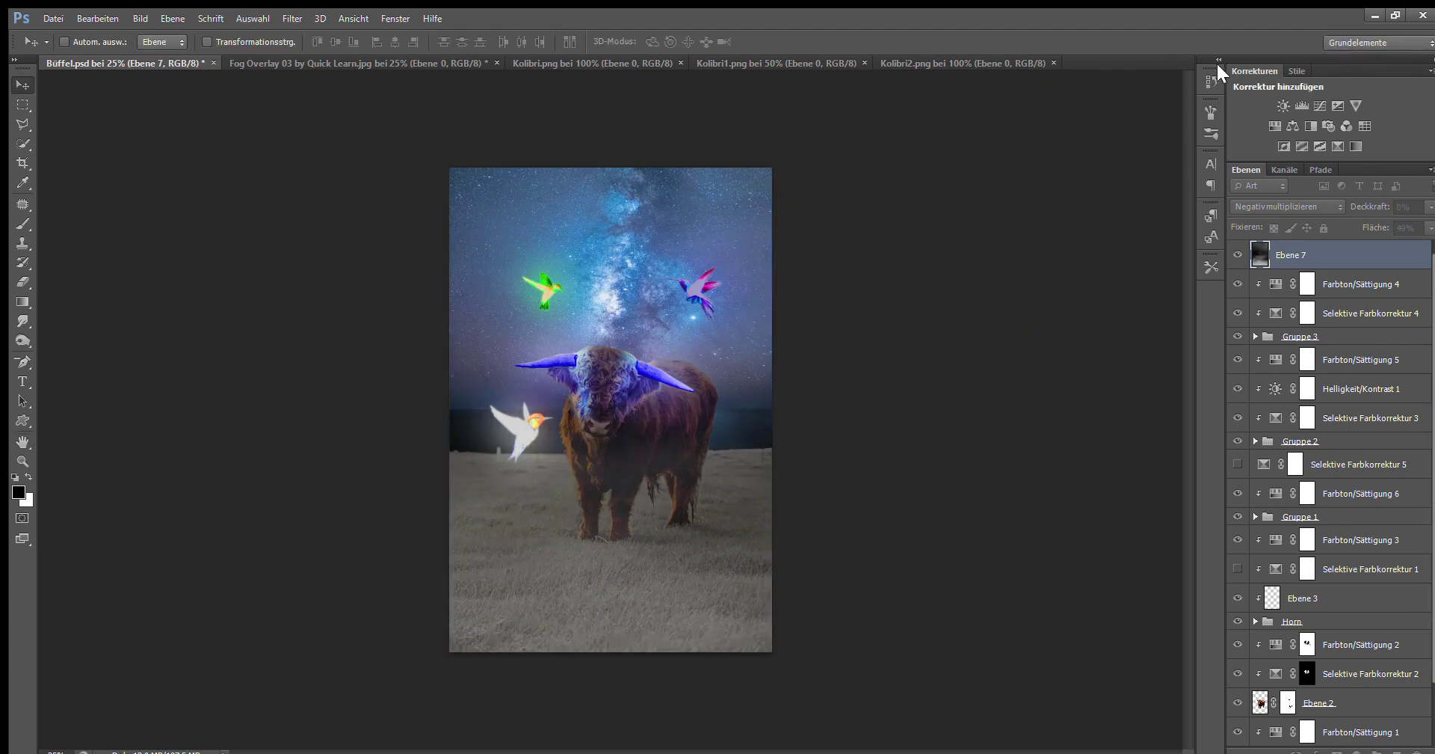
drag(1428, 208, 1380, 225)
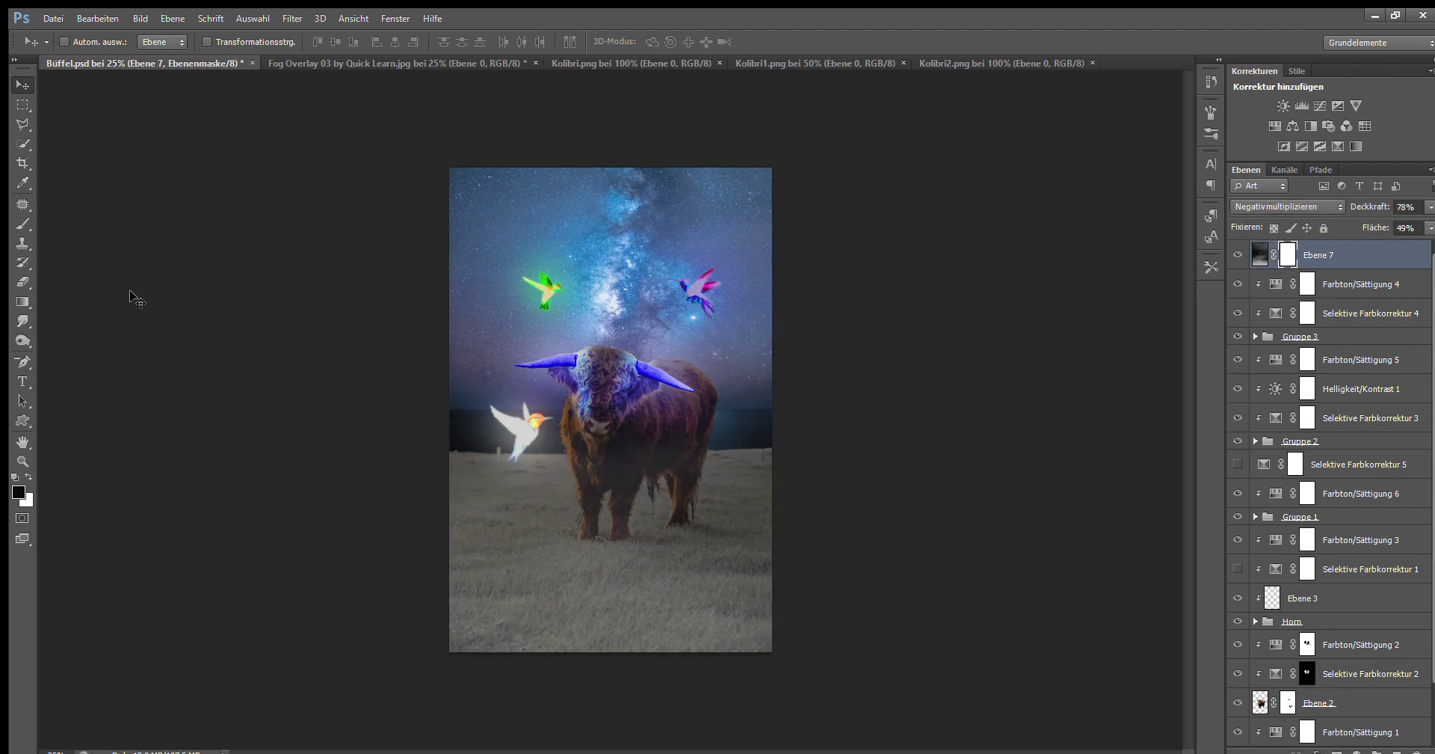
- Mask the fog out of the upper sky with a size-108 brush and add empty Ebene 8
key(c)
key(v)
key(Escape)
key(b)
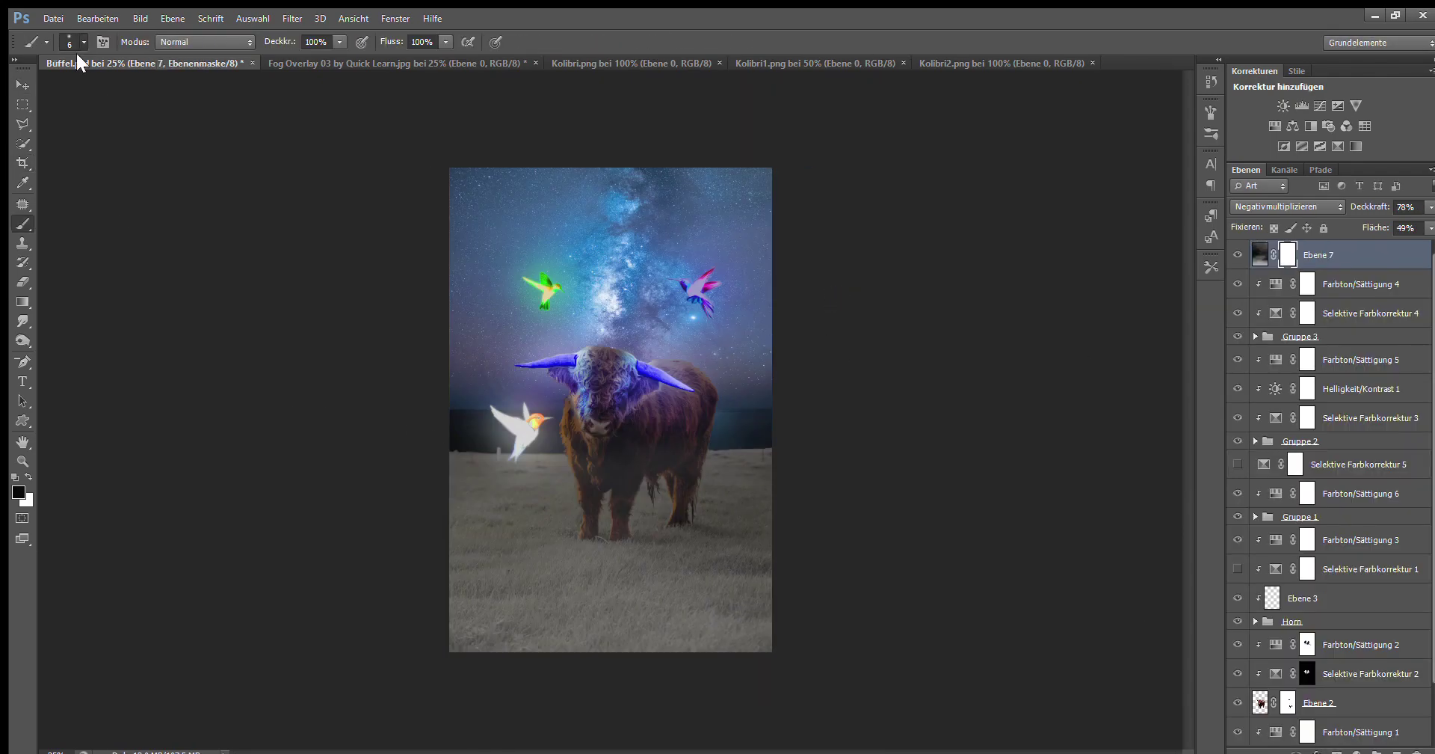
drag(430, 227, 570, 322)
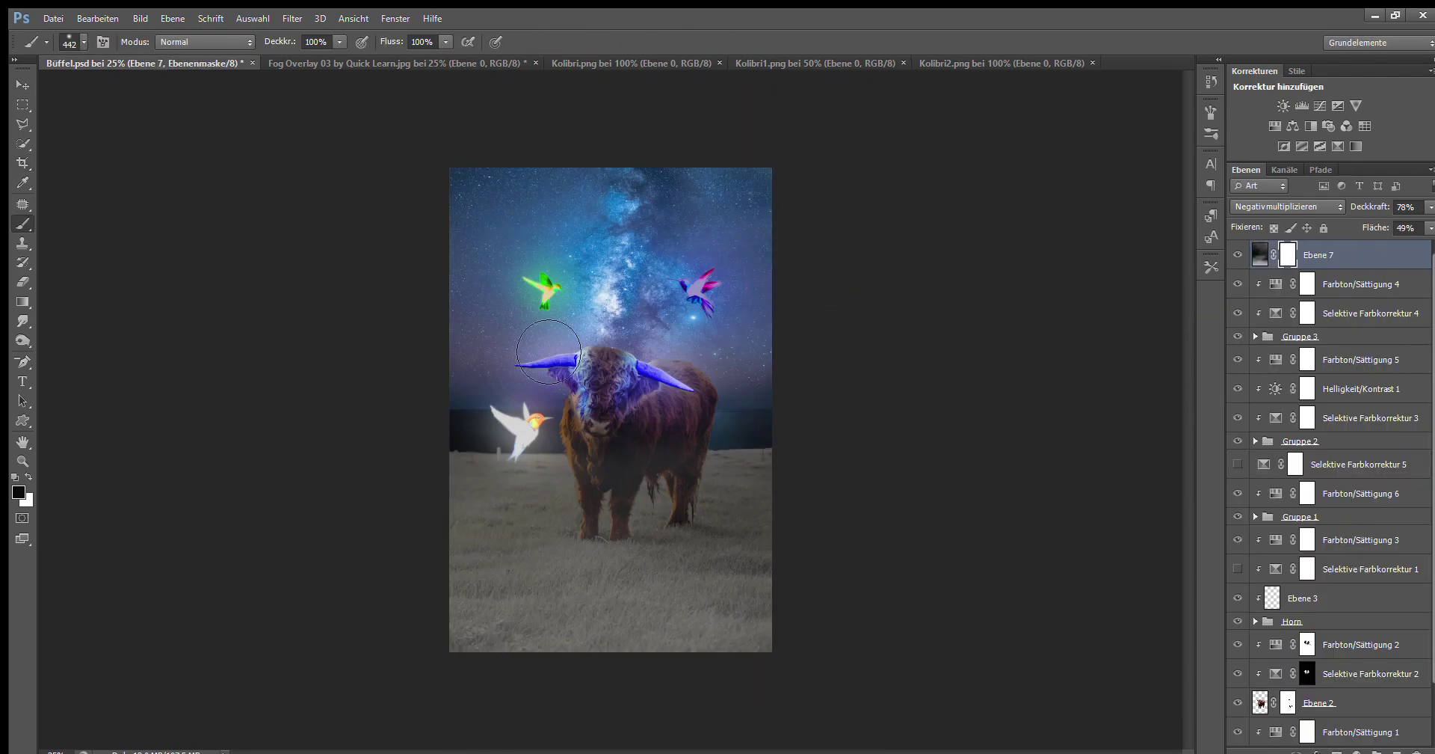
key(i)
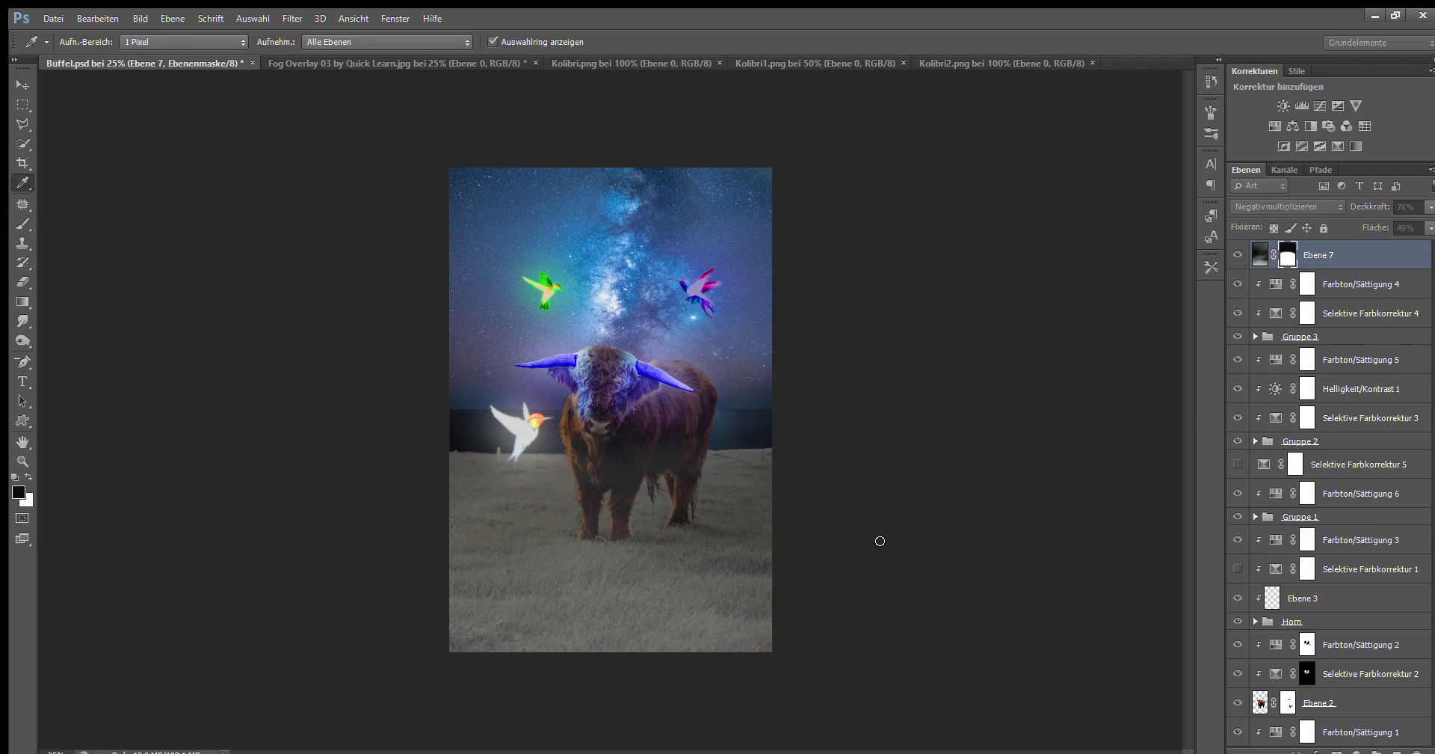
key(b)
key(bracketright)
key(bracketright)
key(bracketright)
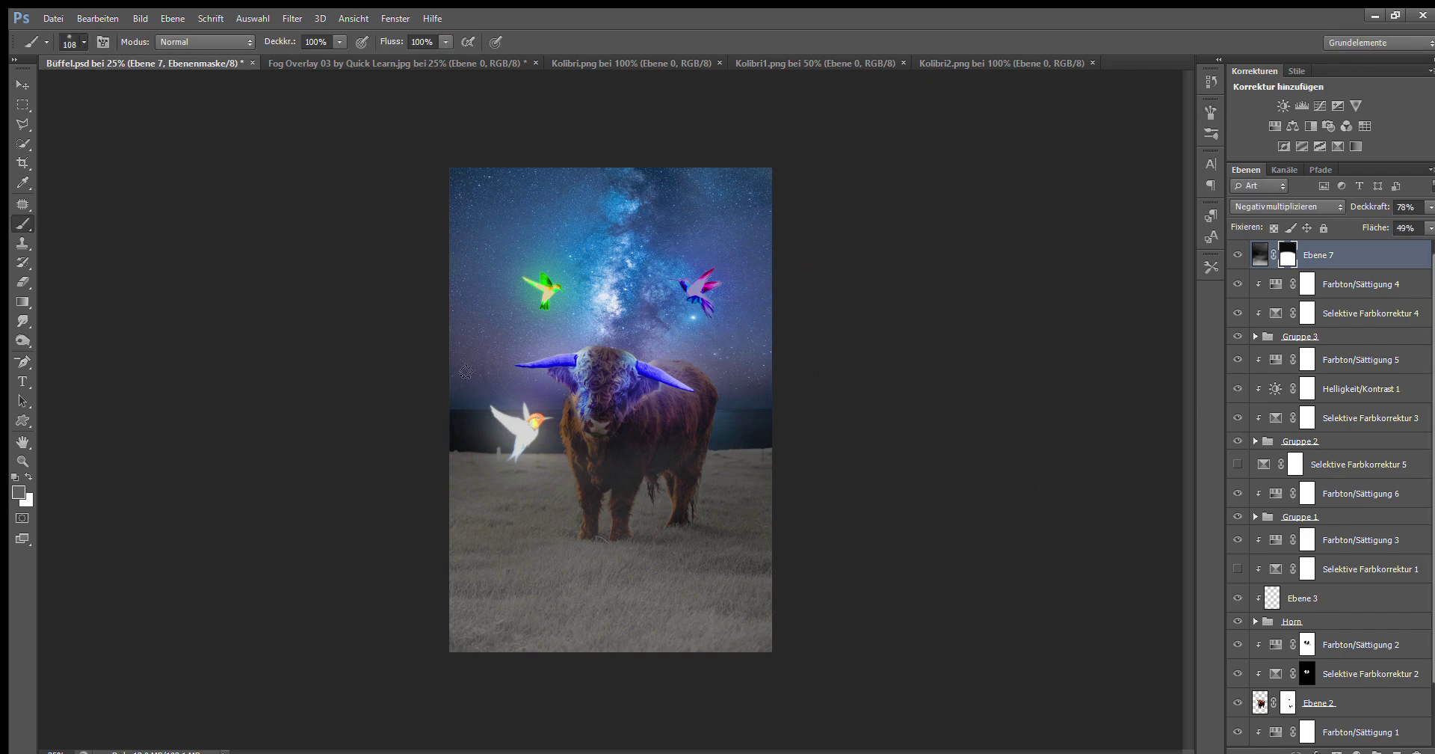
key(ctrl+shift+alt+n)
- Paint red, blue and green light trails behind the three hummingbirds on Ebene 8
key(d)
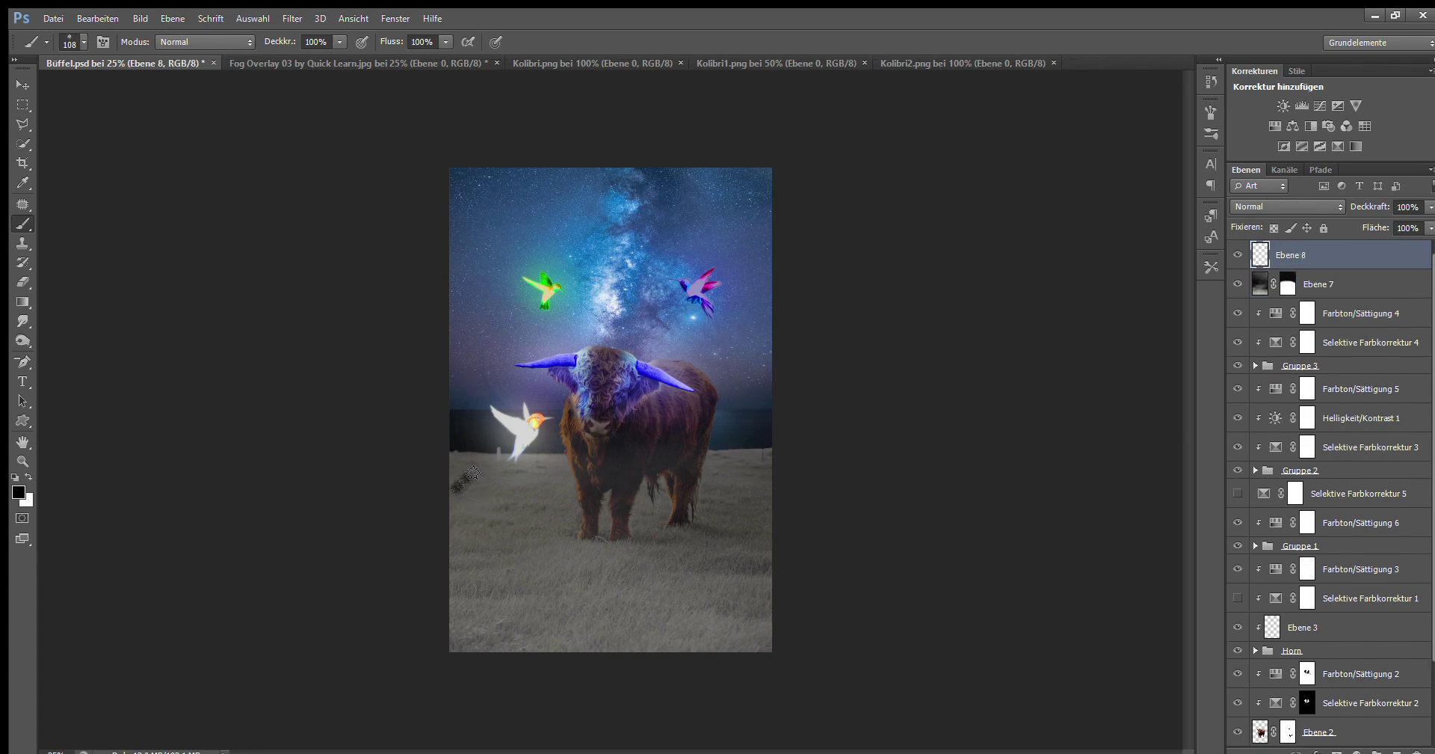
key(i)
key(b)
drag(507, 443, 488, 409)
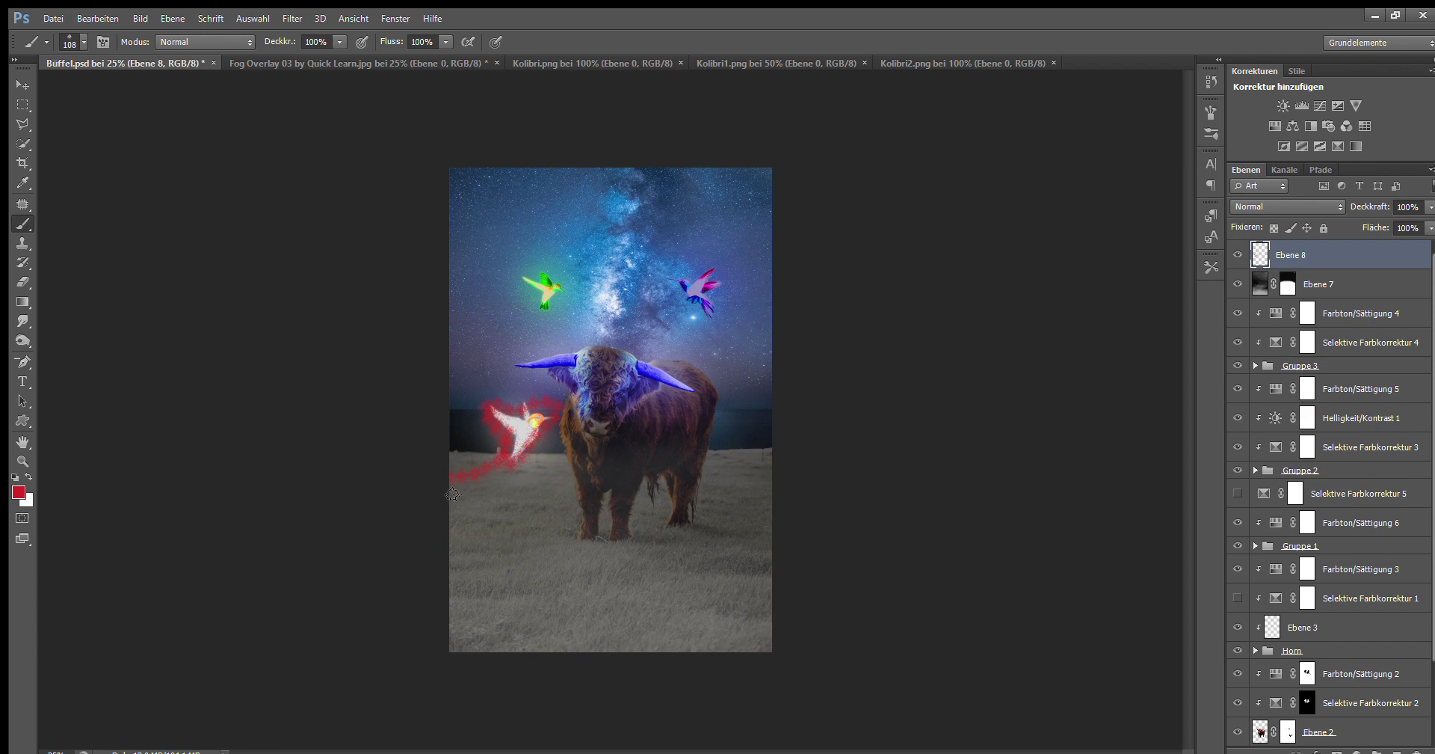
key(i)
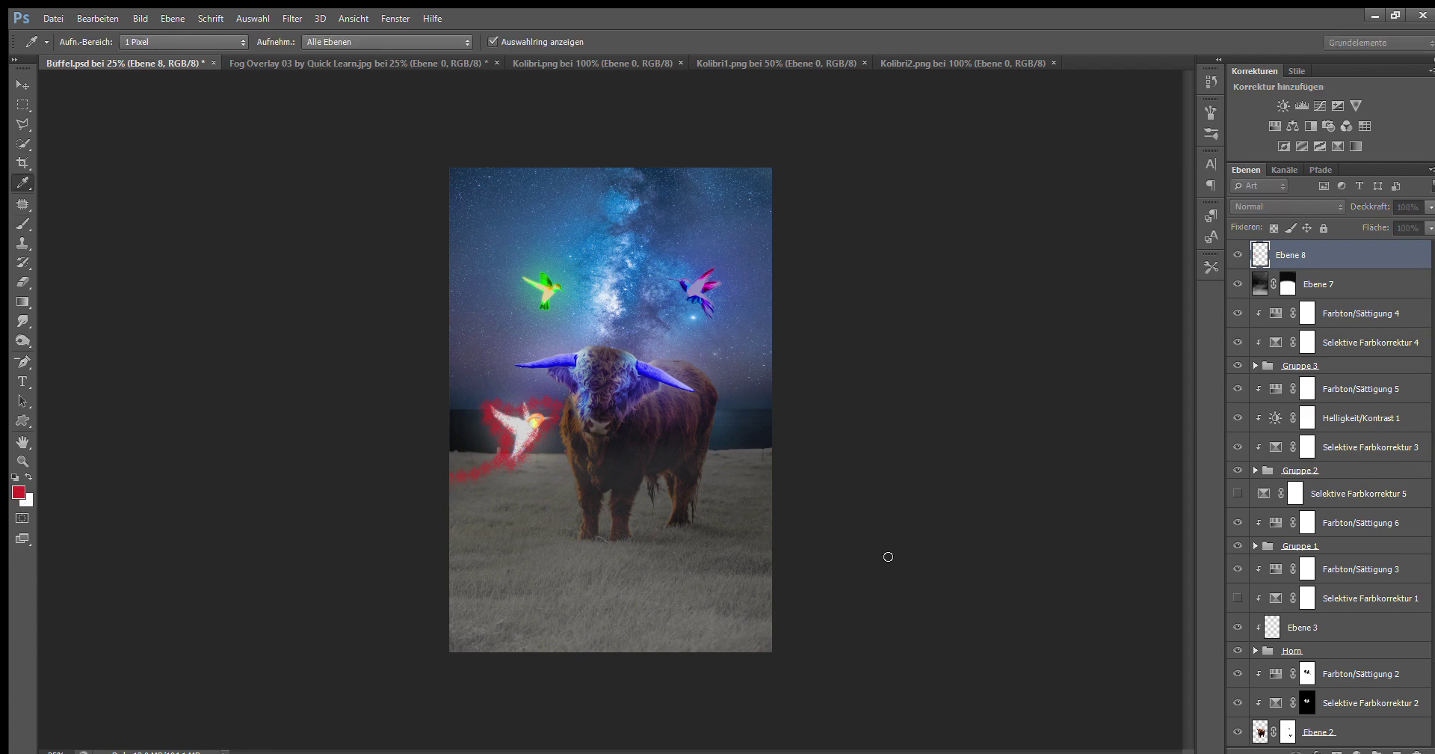
key(b)
drag(770, 484, 719, 319)
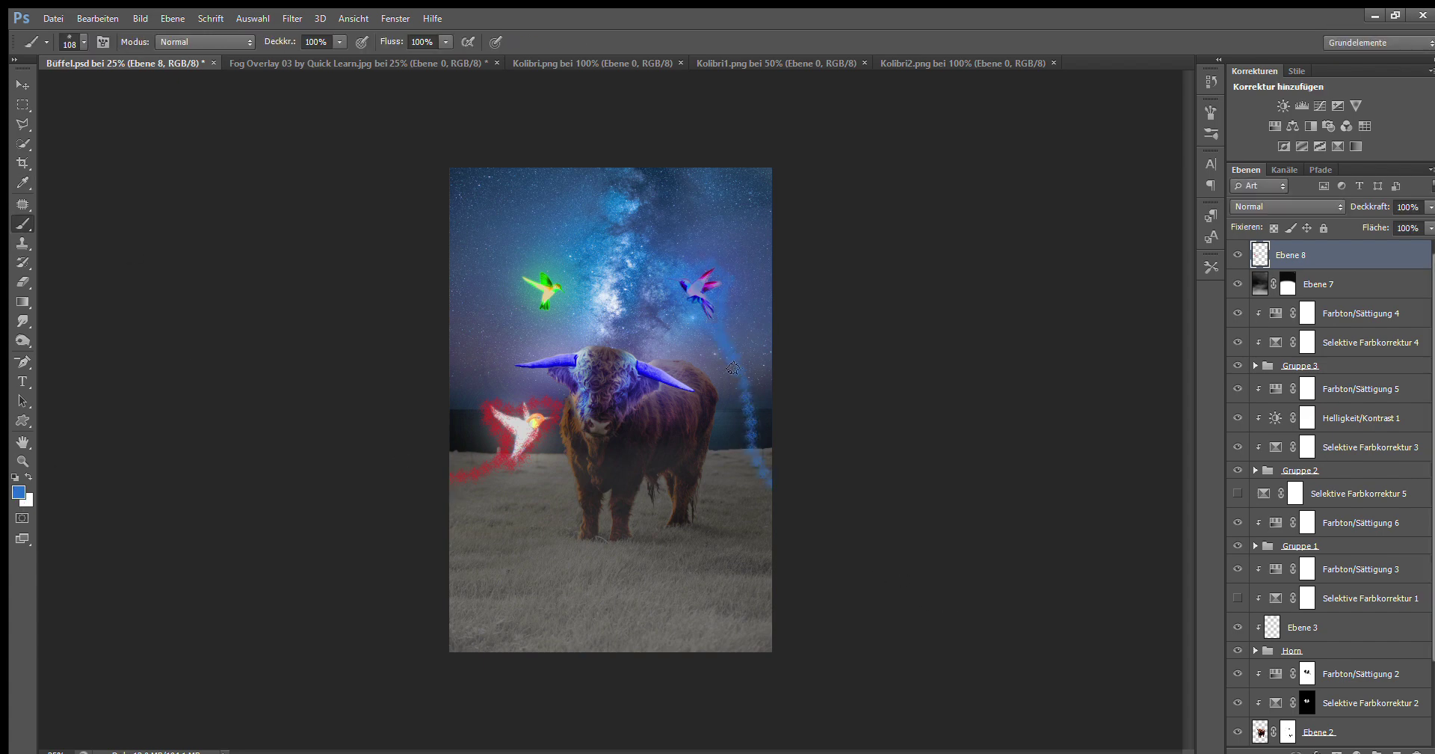
alt+click(544, 288)
mouse_move(453, 392)
mouse_down()
mouse_move(477, 331)
mouse_move(554, 278)
mouse_up()
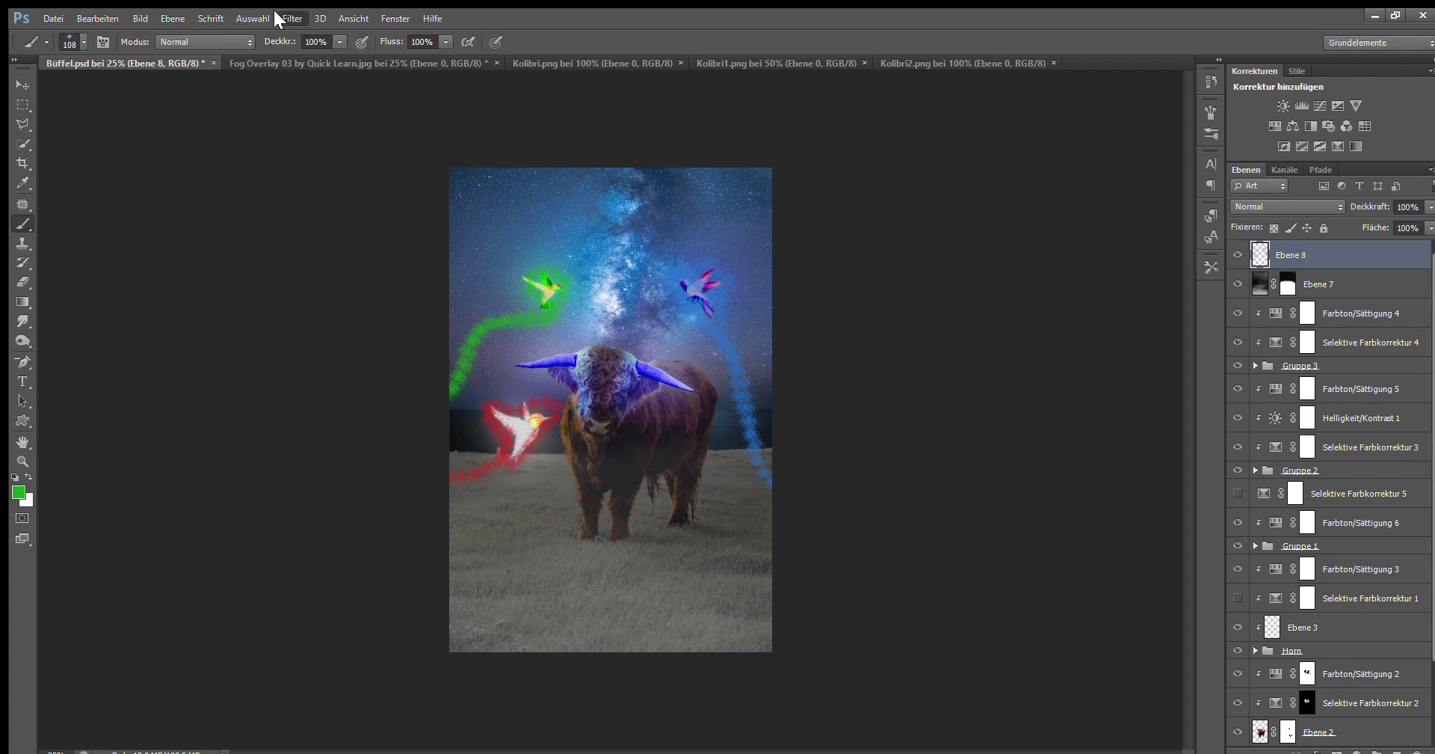
- Blur the trails into soft glows, save the composition, and select all layers
key(h)
key(ctrl+f)
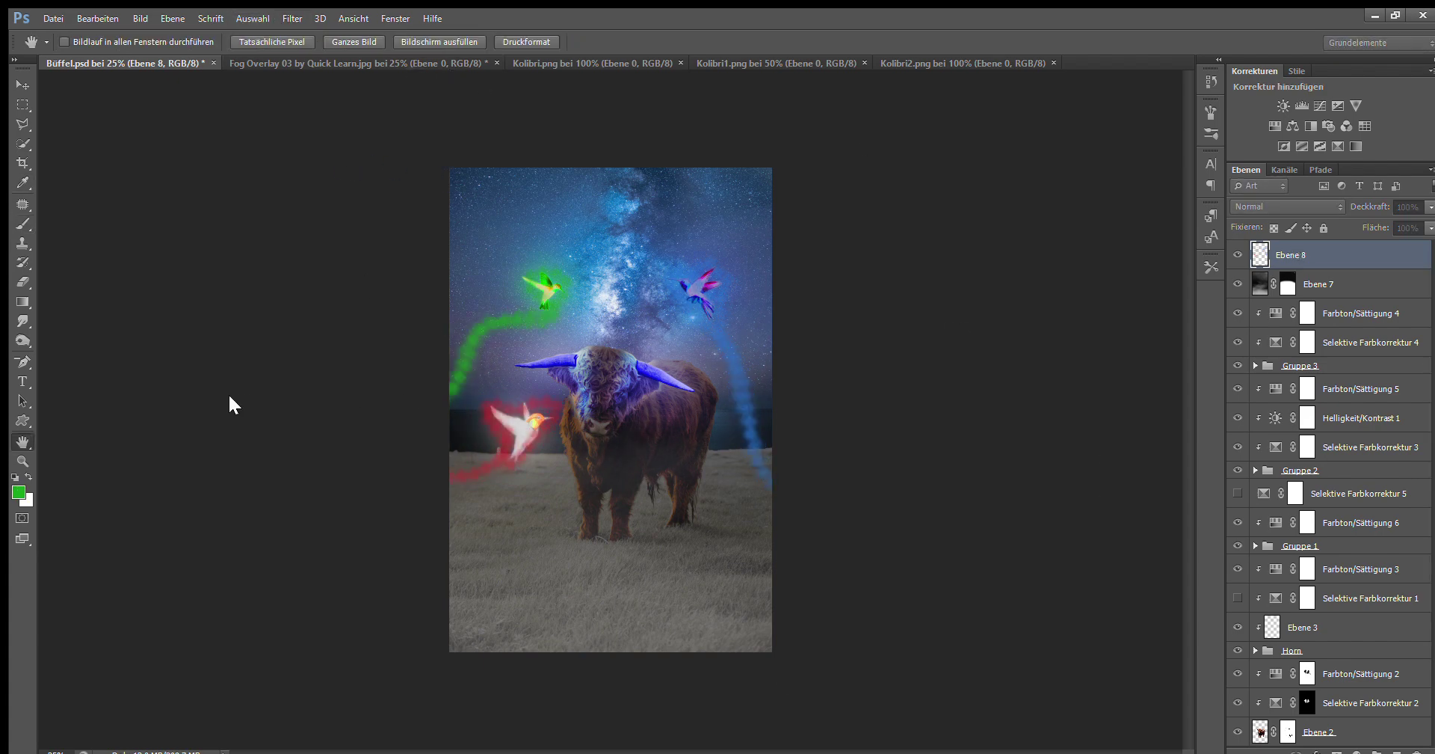
key(b)
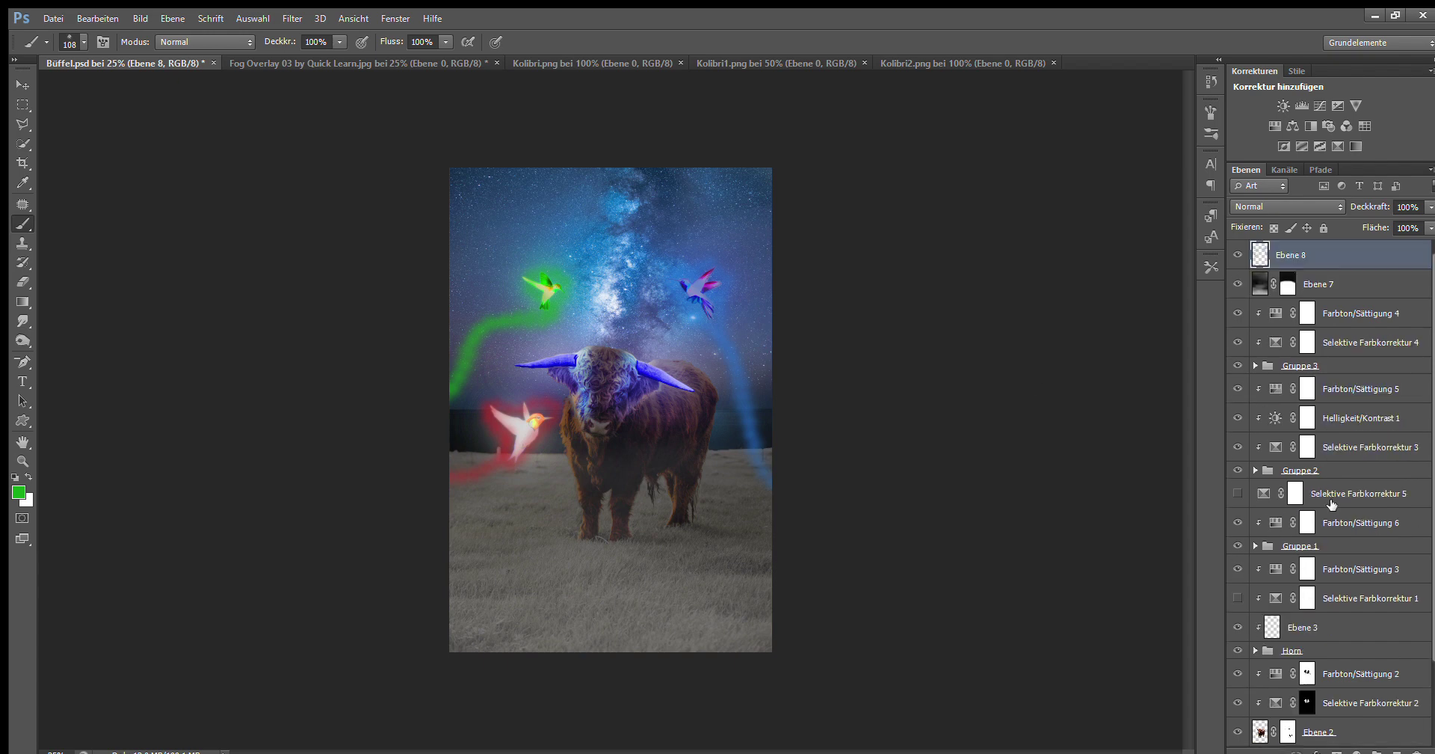
key(ctrl+s)
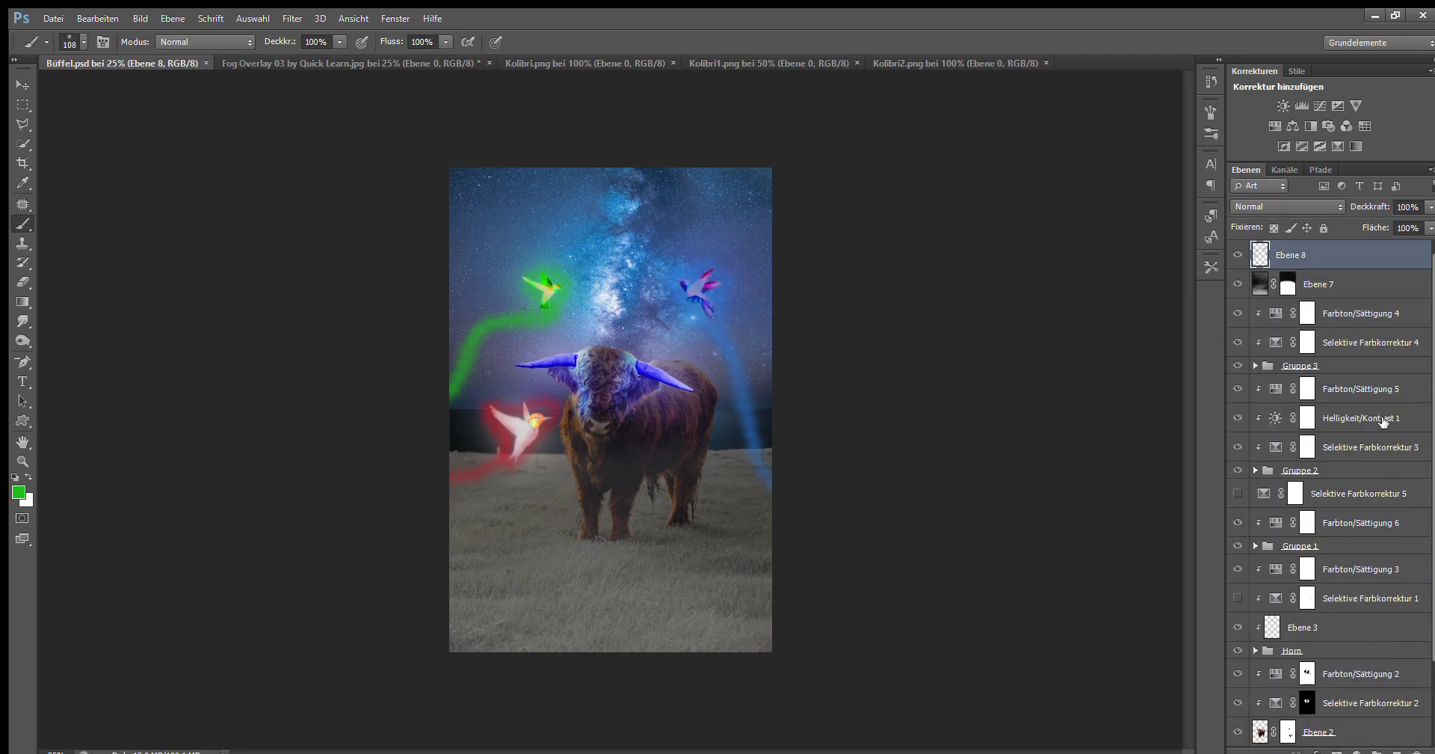
key(ctrl+a)
key(ctrl+alt+a)
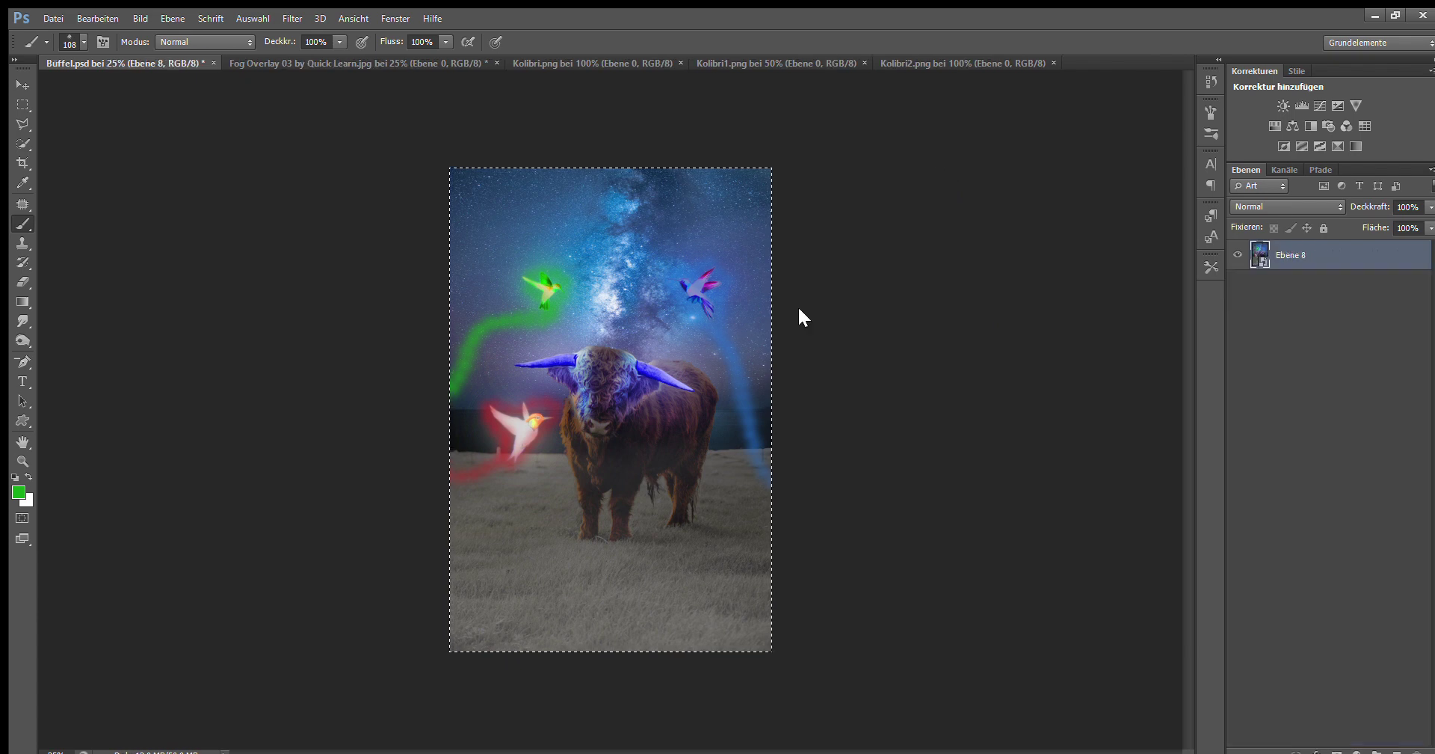
- Apply Selektiver Scharfzeichner to the merged Ebene 8 and start the Beleuchtungseffekte filter
key(i)
click(721, 299)
key(ctrl+d)
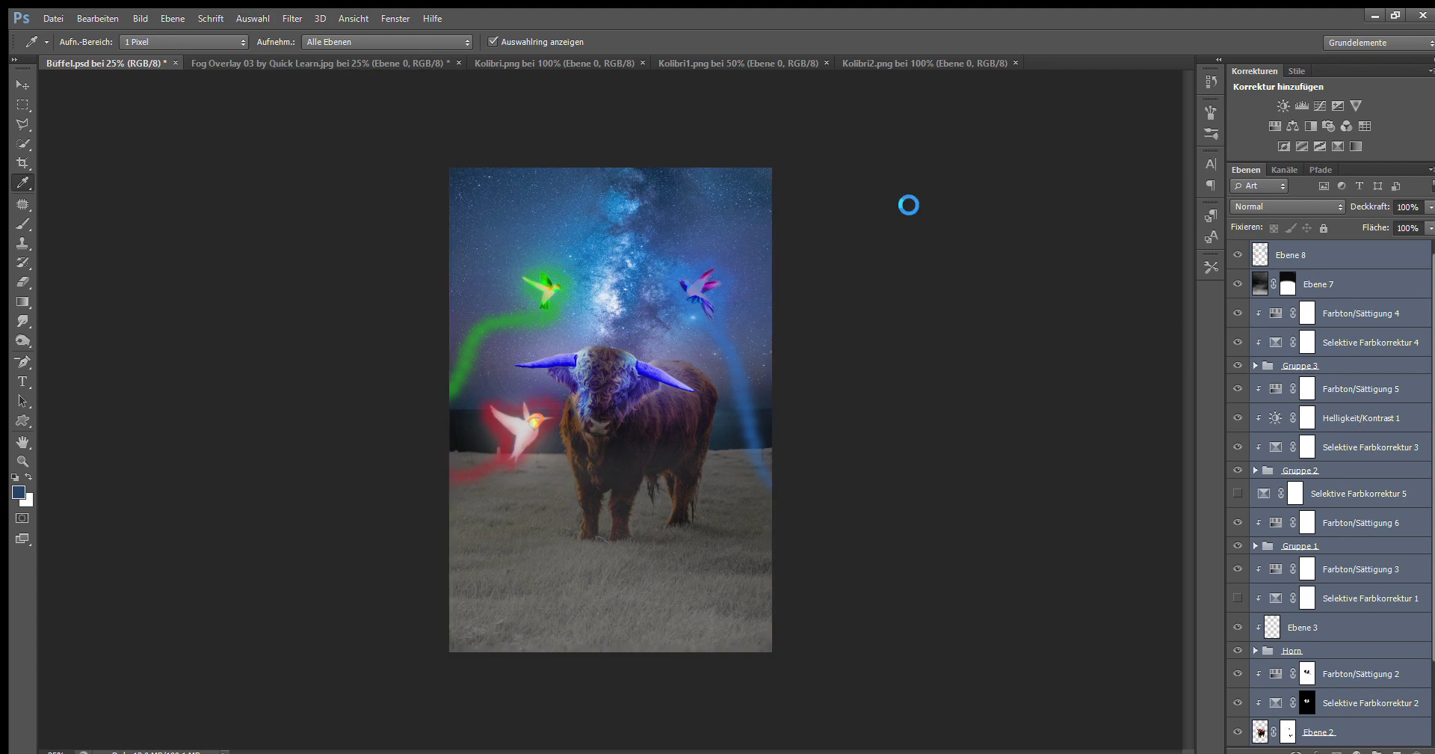
key(ctrl+f)
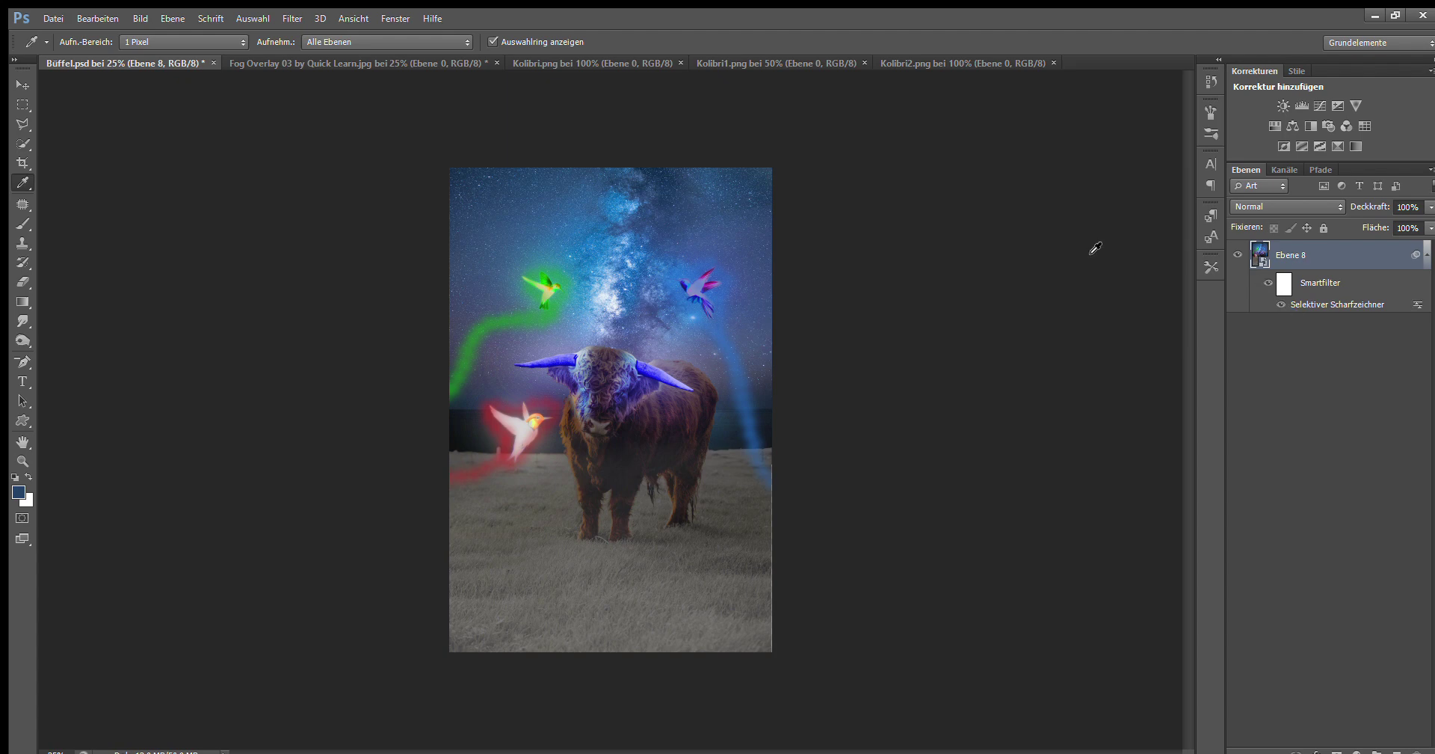
key(ctrl+alt+z)
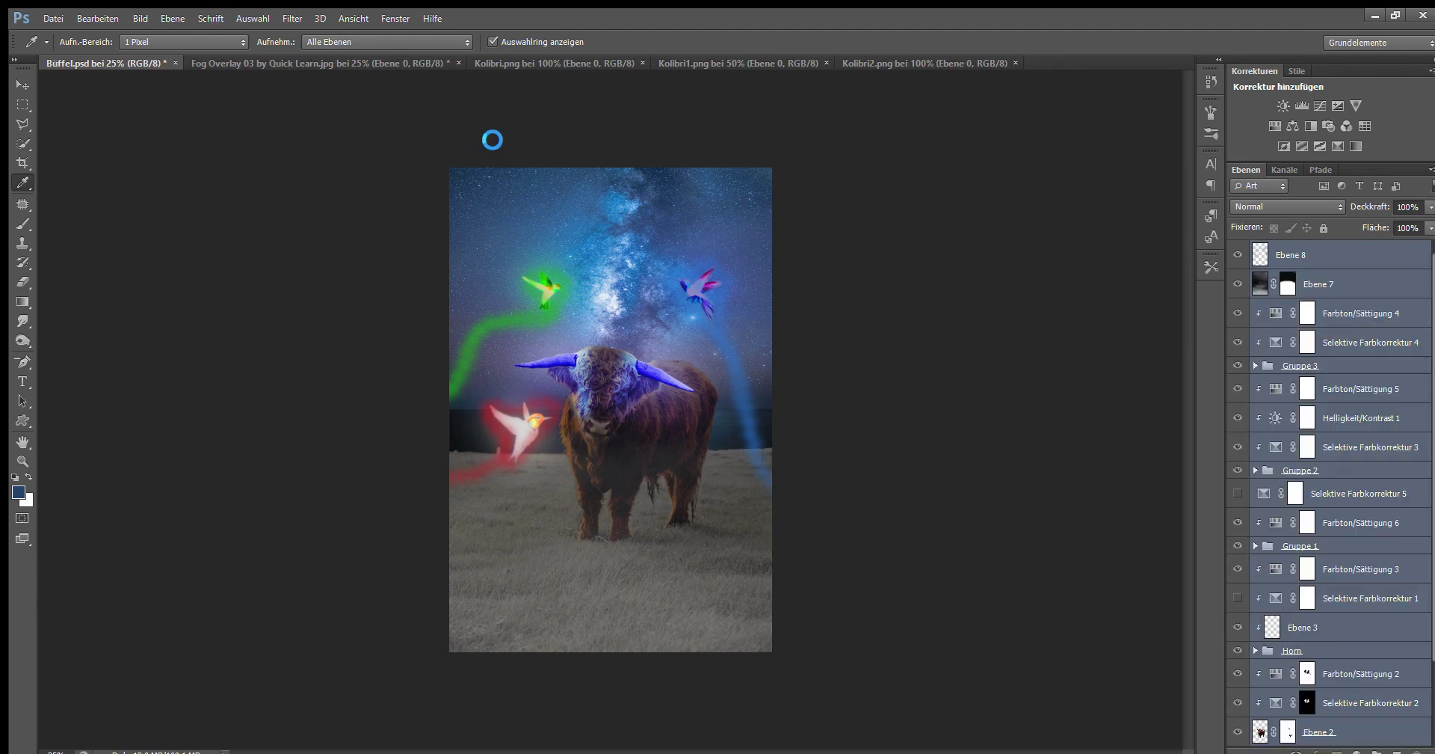
click(293, 18)
click(321, 159)
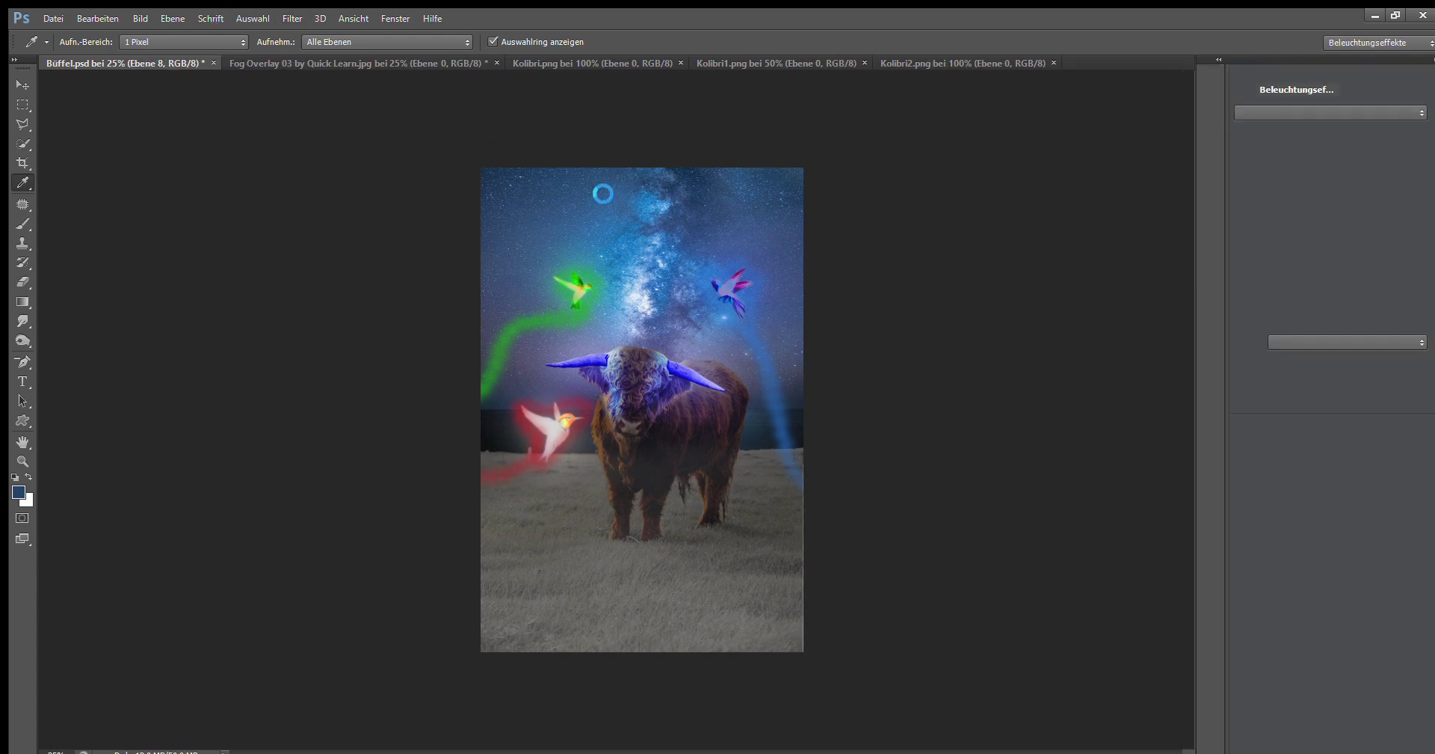